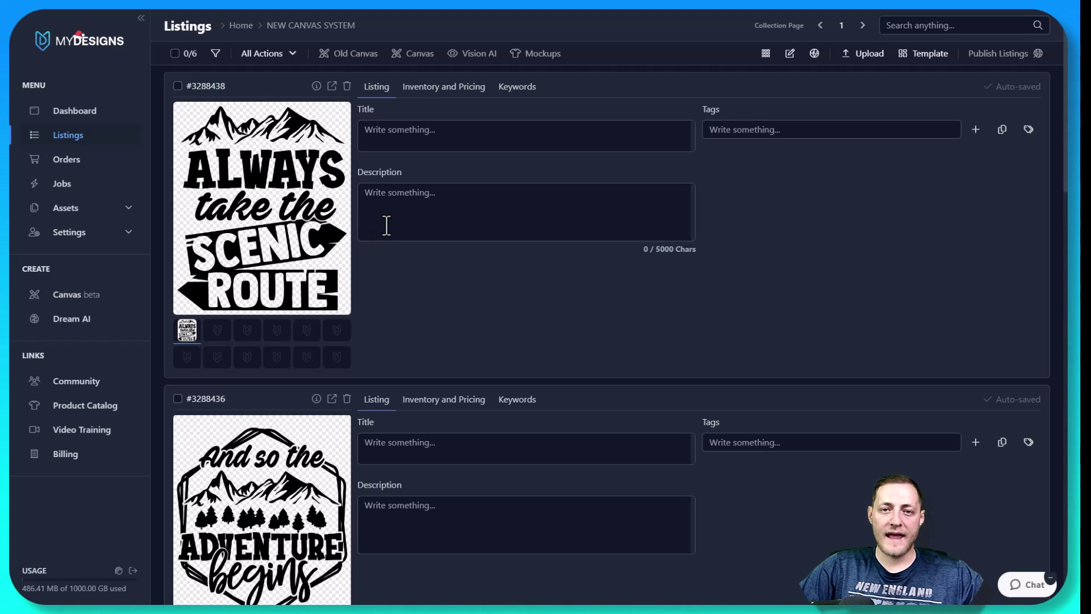
# Step: Select all six listings in the NEW CANVAS SYSTEM collection with the bulk-select dropdown
pyautogui.click(199, 58)
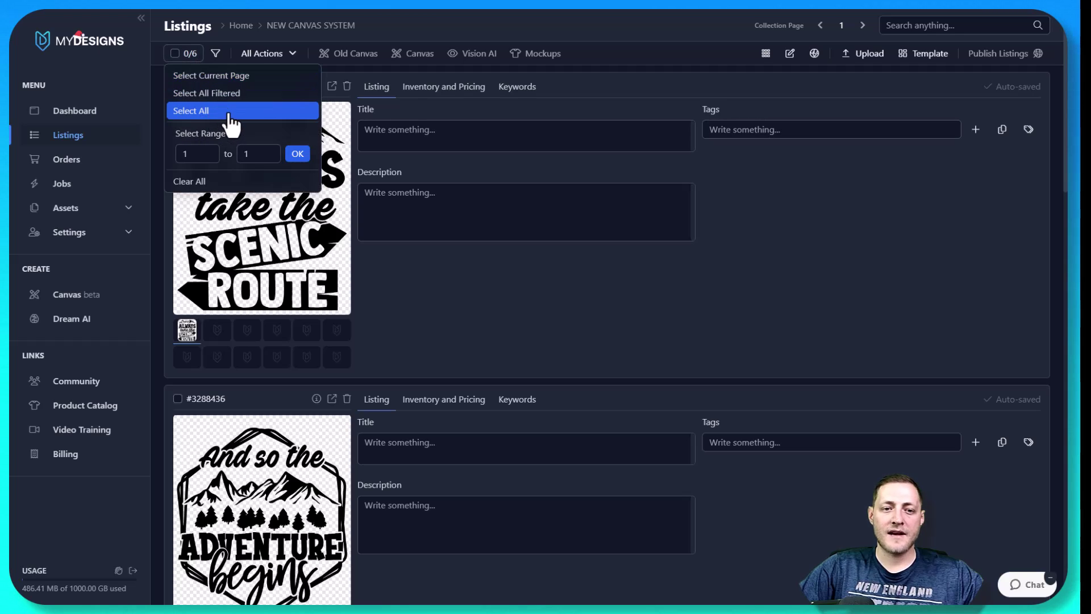
pyautogui.click(232, 114)
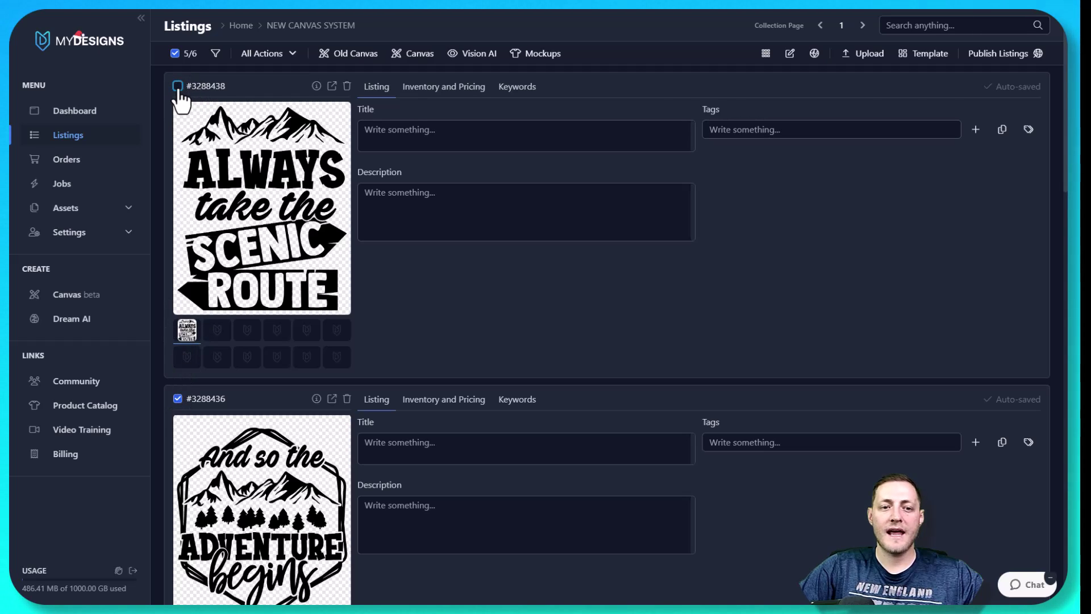
pyautogui.scroll(-10, 384, 318)
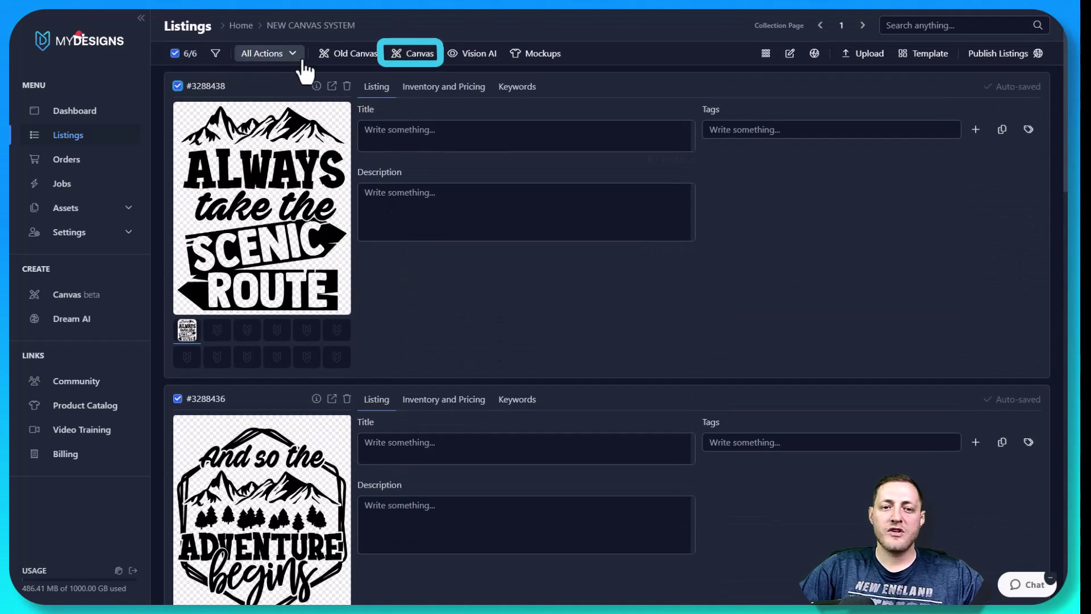
# Step: Open the six listings in the canvas, add each listing's main file, and fit it to 833×1000
pyautogui.click(417, 64)
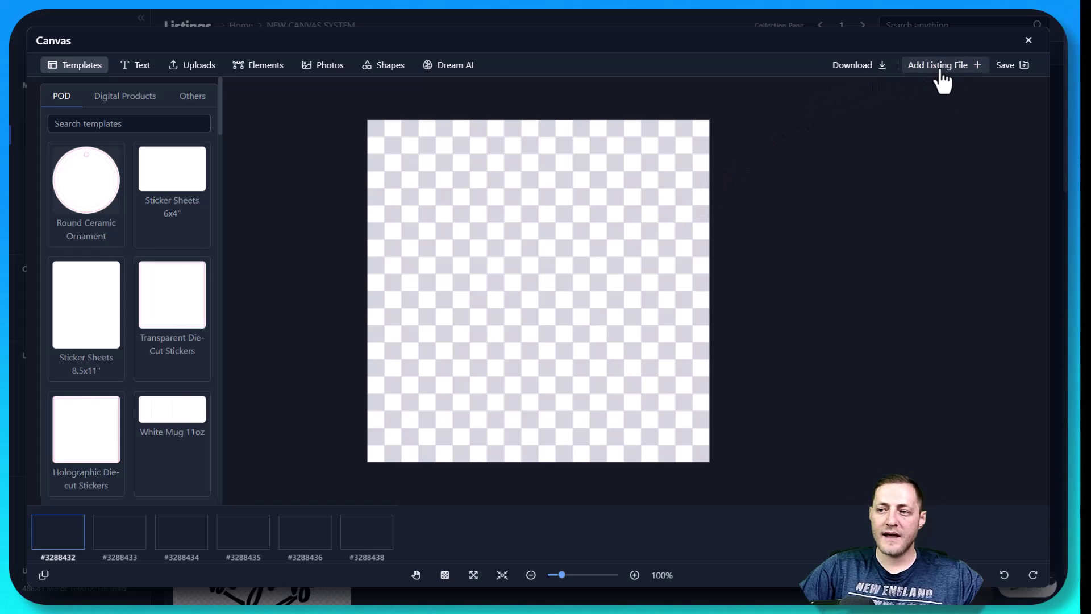
pyautogui.click(966, 68)
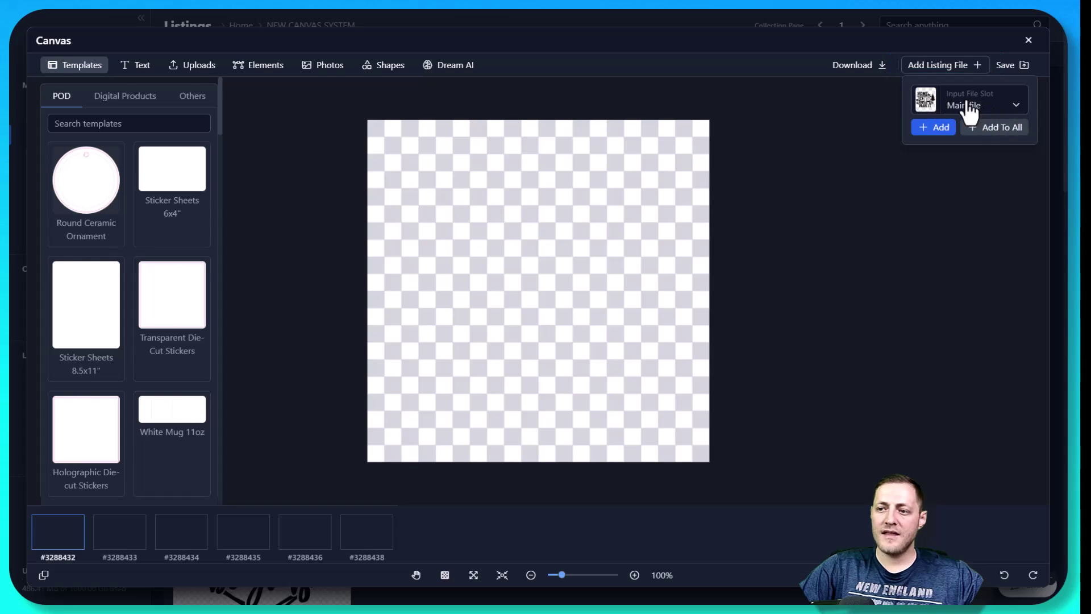
pyautogui.click(1015, 111)
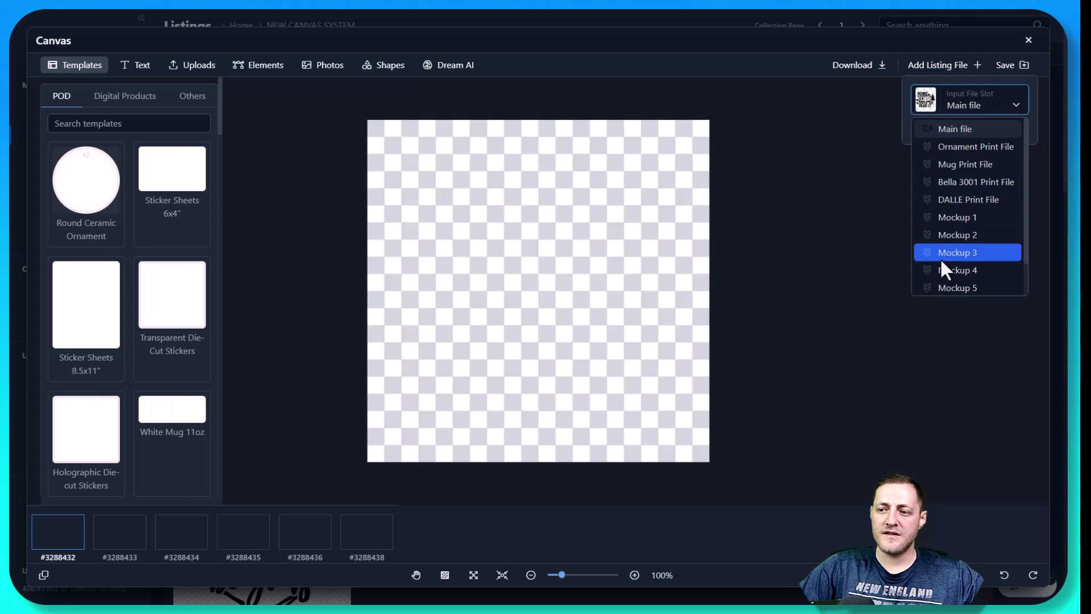
pyautogui.click(957, 128)
pyautogui.click(954, 68)
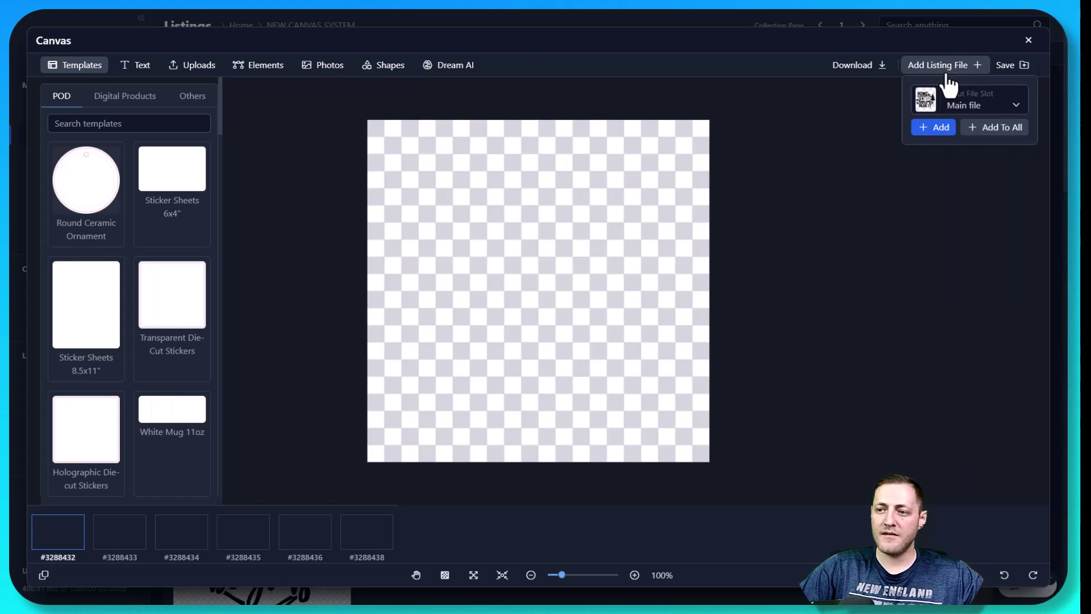
pyautogui.click(939, 129)
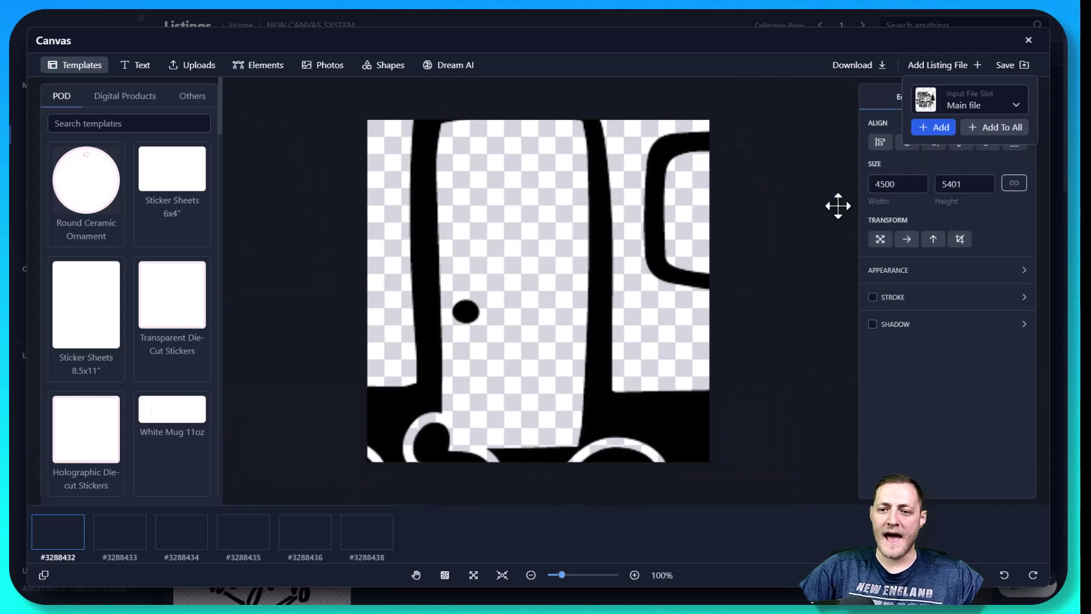
pyautogui.click(827, 135)
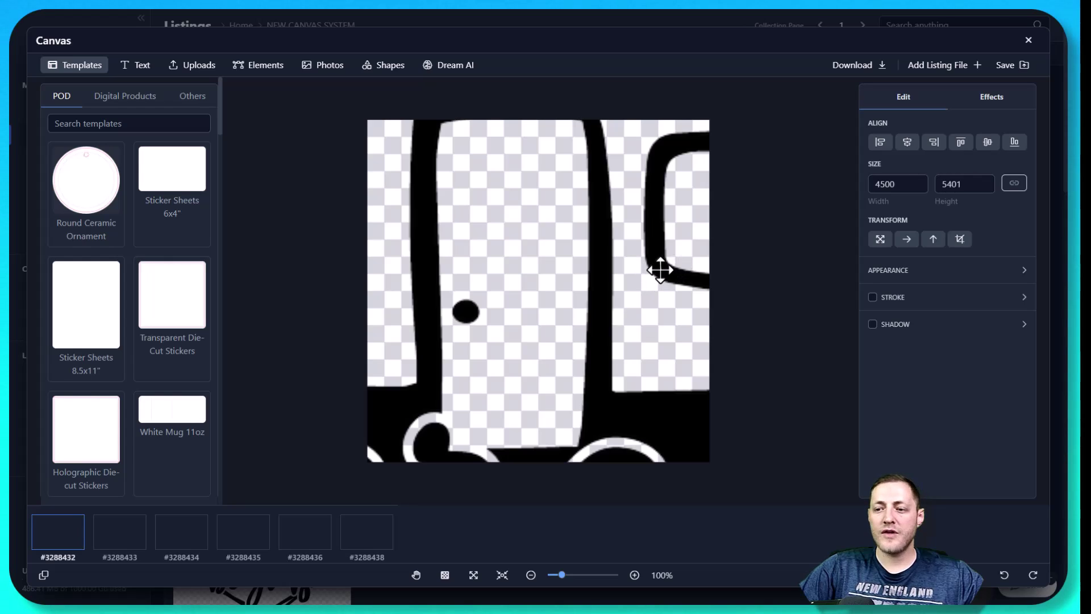
pyautogui.click(881, 241)
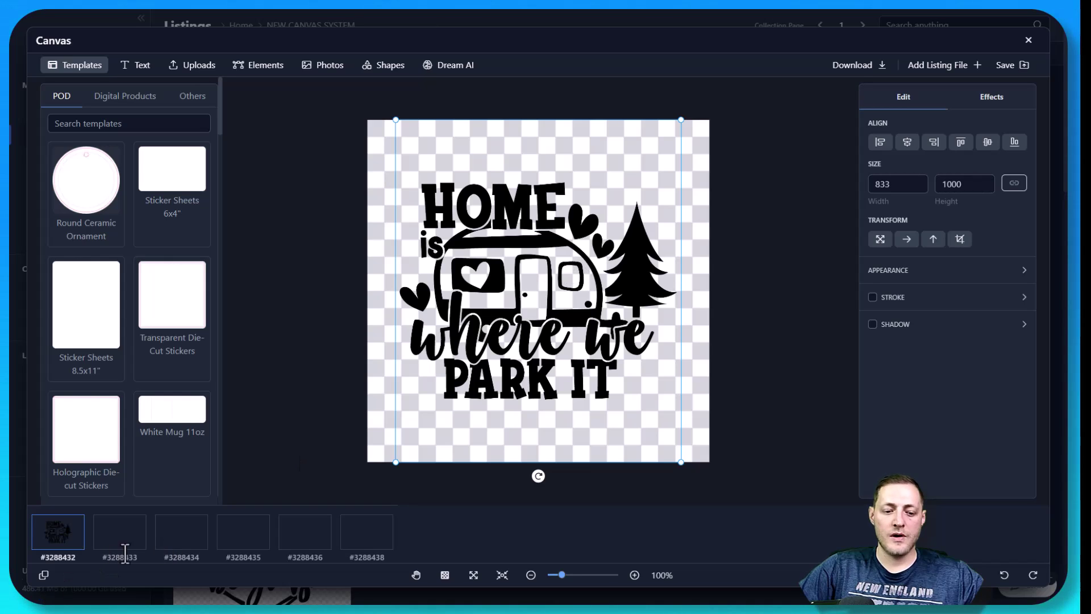
# Step: Browse pages #3288433 to #3288435, then return to the first page #3288432
pyautogui.click(121, 540)
pyautogui.click(202, 537)
pyautogui.click(239, 540)
pyautogui.click(130, 540)
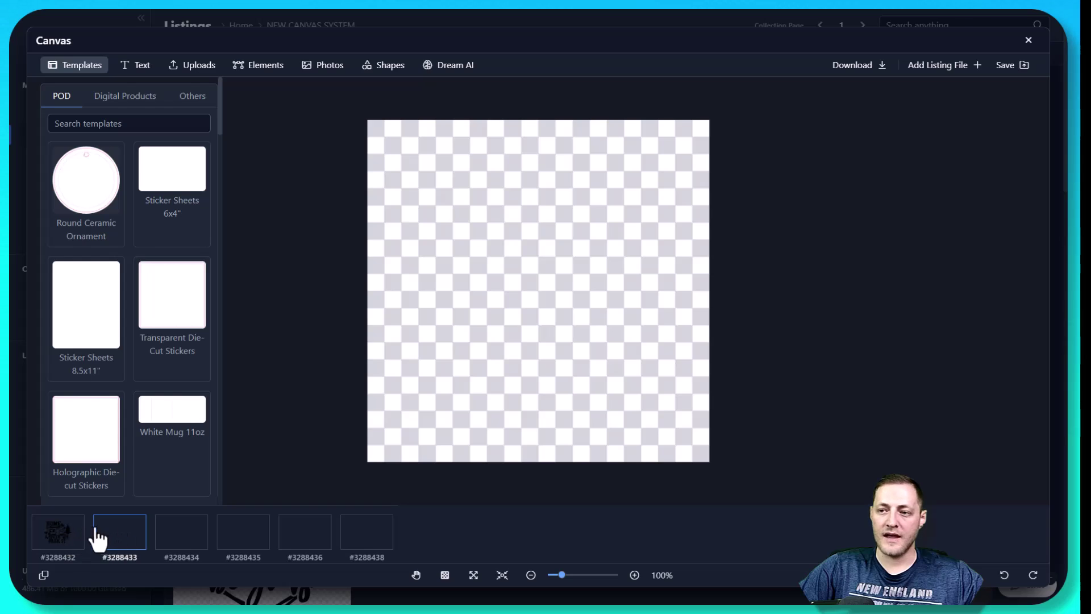
pyautogui.click(946, 67)
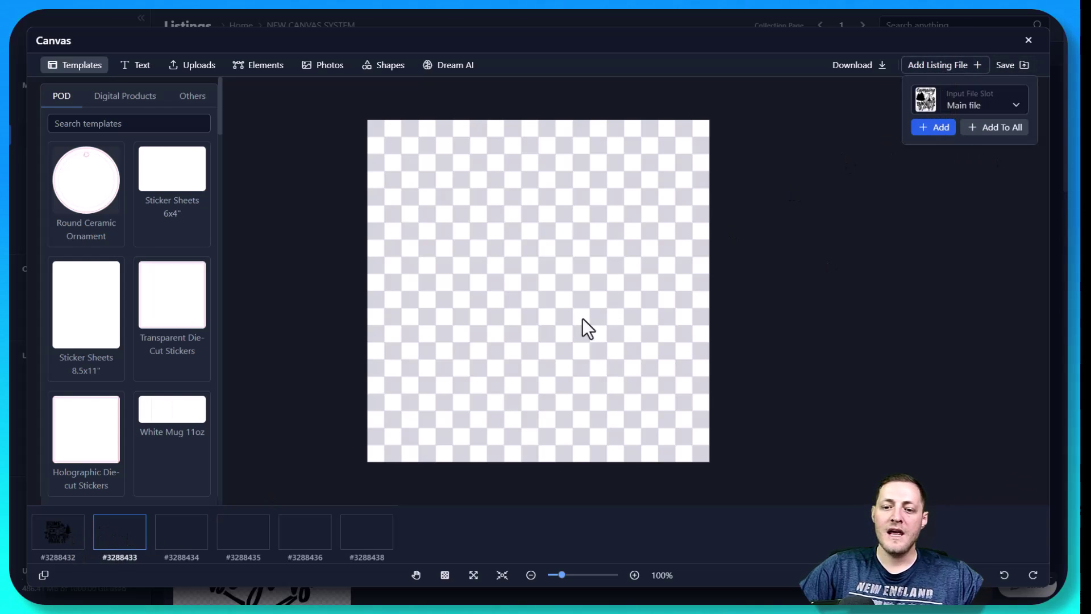
pyautogui.click(782, 290)
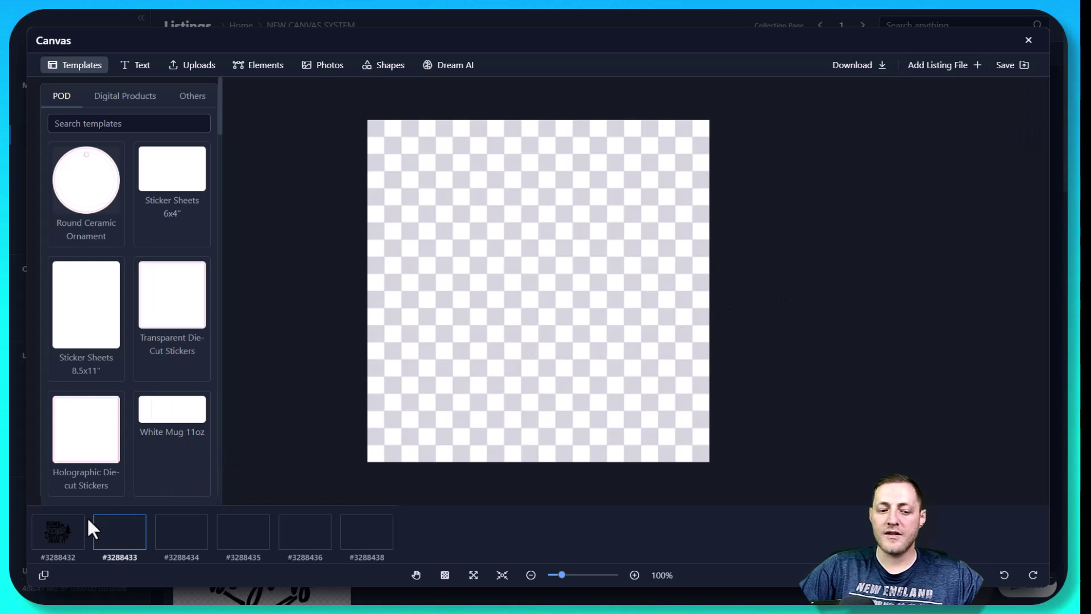
pyautogui.click(68, 537)
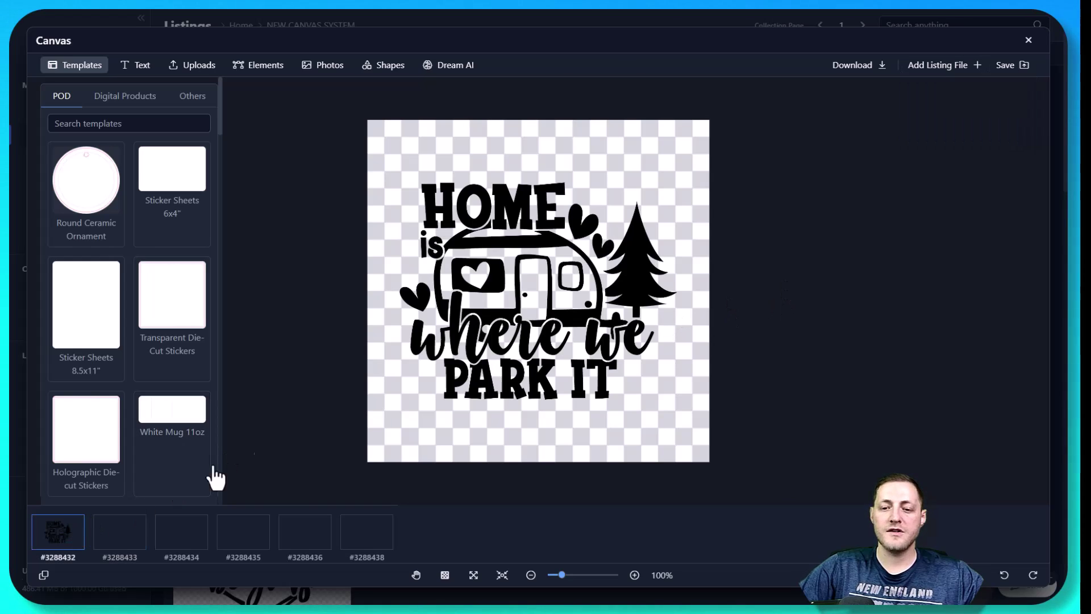
# Step: Sync the 'Home is where we park it' design across all pages and check each page
pyautogui.click(520, 236)
pyautogui.rightClick(520, 236)
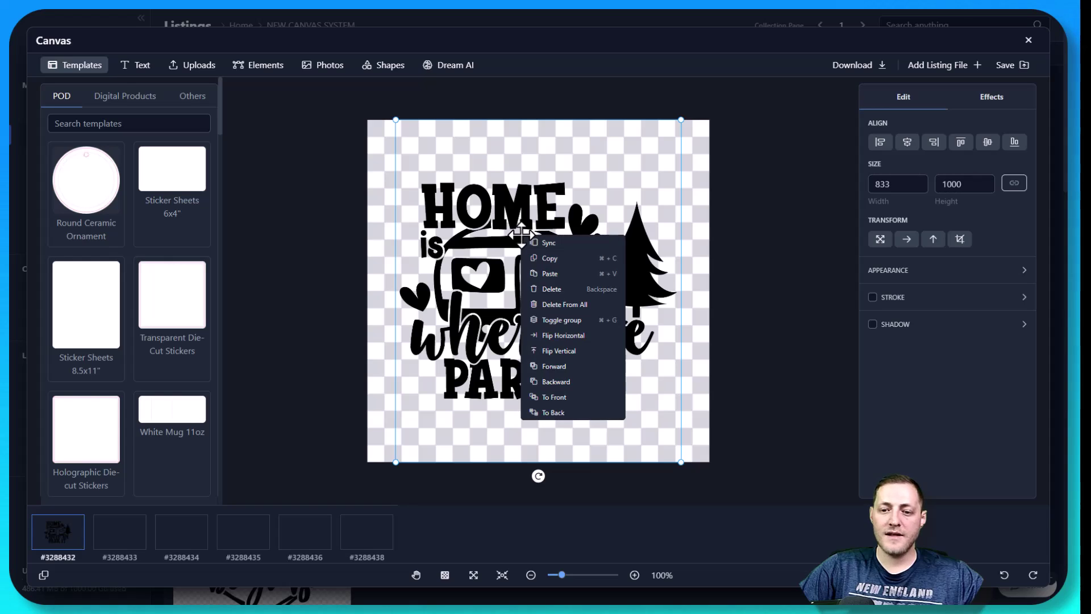
pyautogui.click(548, 244)
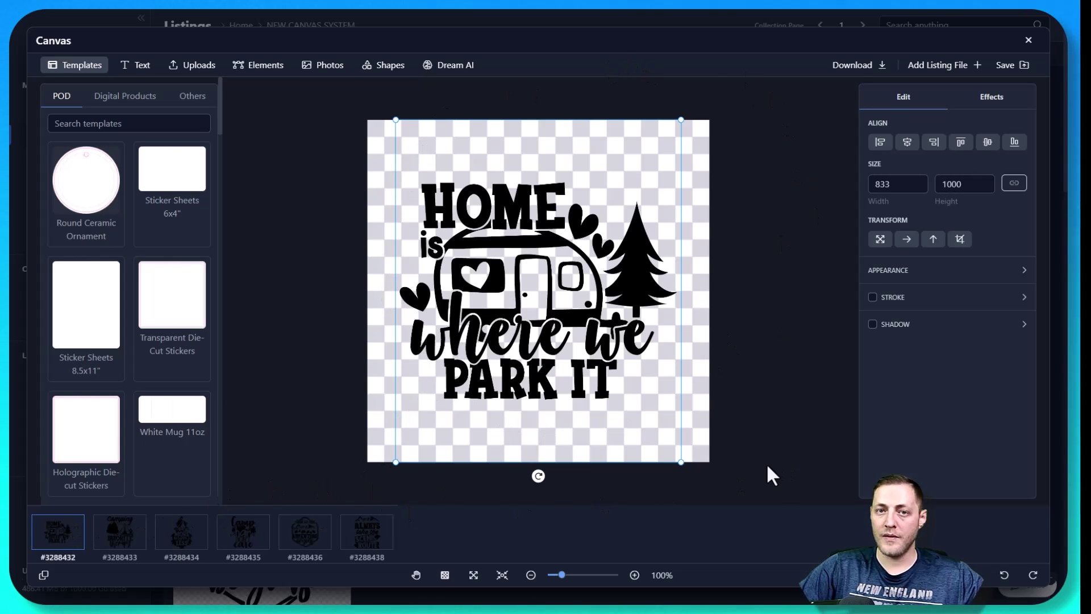
pyautogui.click(134, 544)
pyautogui.click(167, 546)
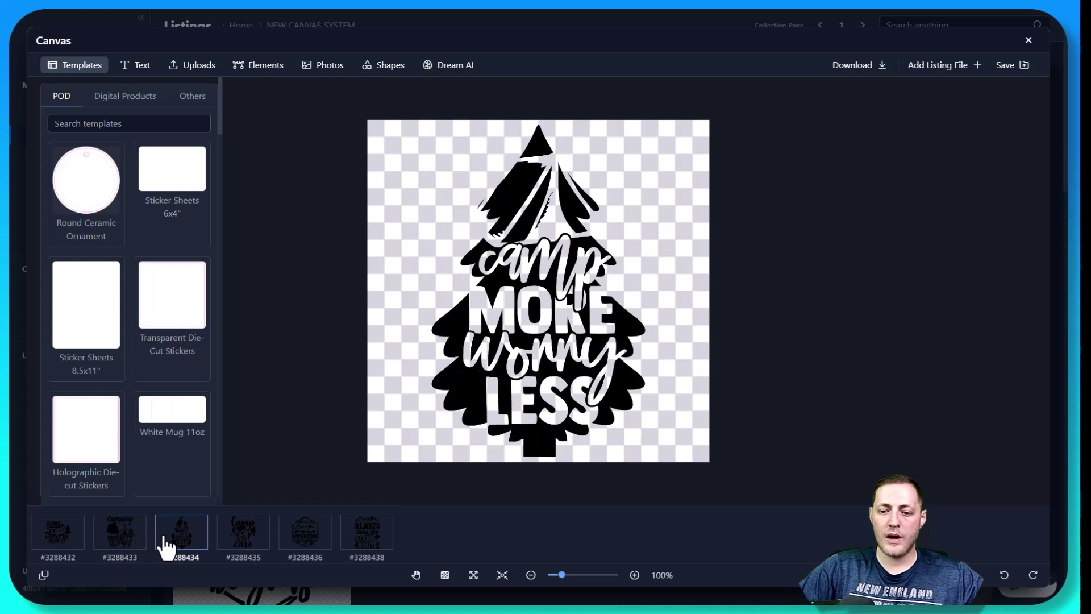
pyautogui.click(250, 547)
pyautogui.click(307, 547)
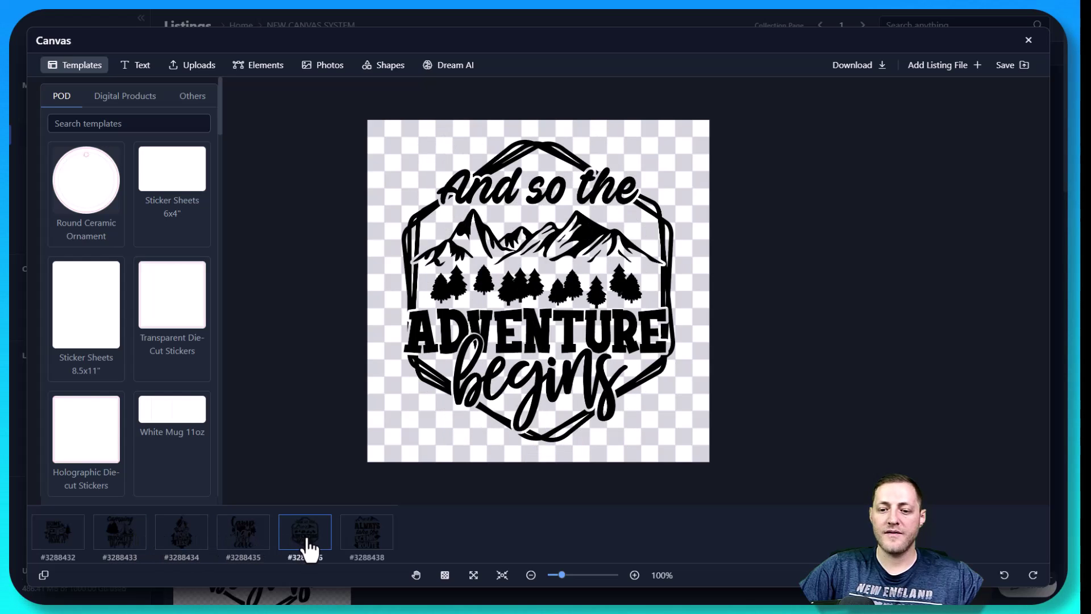
pyautogui.click(364, 550)
pyautogui.click(55, 551)
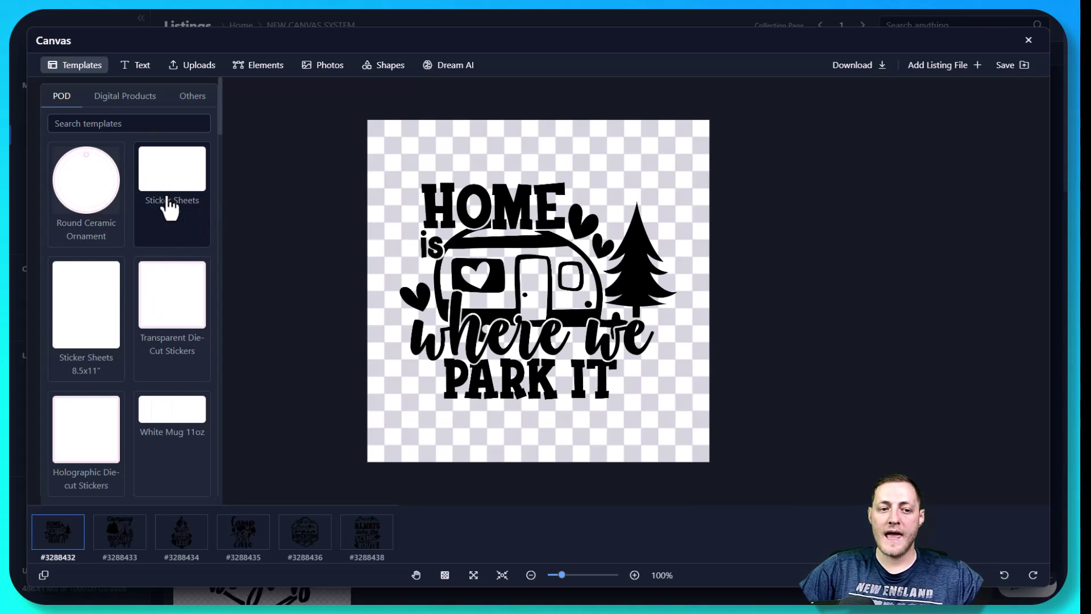
# Step: Apply the Round Ceramic Ornament template and nudge the camper design slightly right and down
pyautogui.click(85, 211)
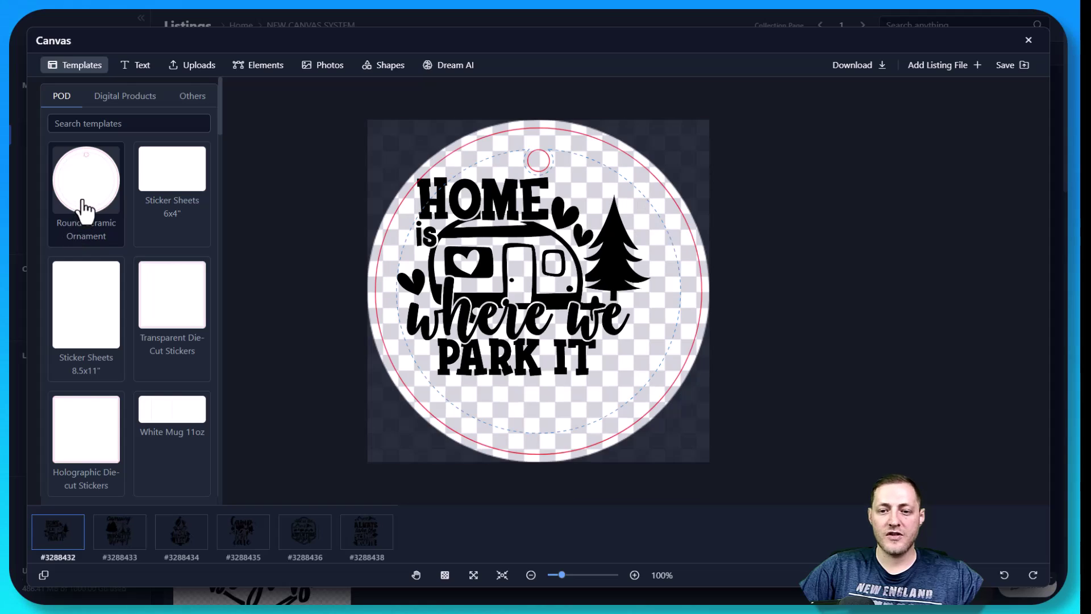
pyautogui.click(495, 233)
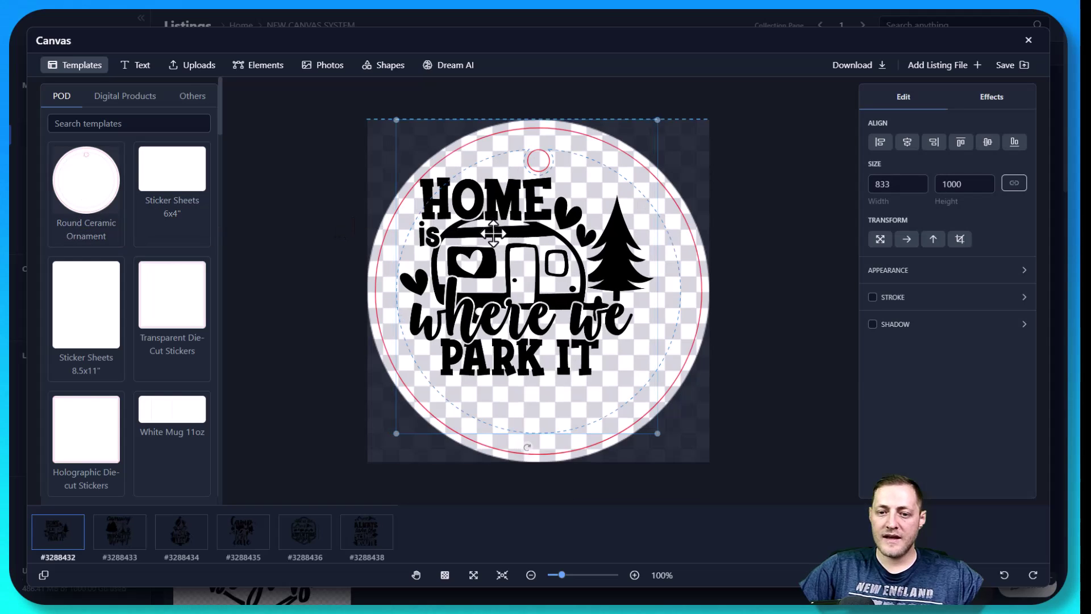
pyautogui.moveTo(496, 233); pyautogui.dragTo(511, 247)
# Step: Sync the repositioned ornament design across all pages and review each page
pyautogui.rightClick(512, 246)
pyautogui.click(540, 267)
pyautogui.click(120, 531)
pyautogui.click(181, 532)
pyautogui.click(243, 531)
pyautogui.click(305, 532)
pyautogui.click(367, 540)
pyautogui.click(57, 540)
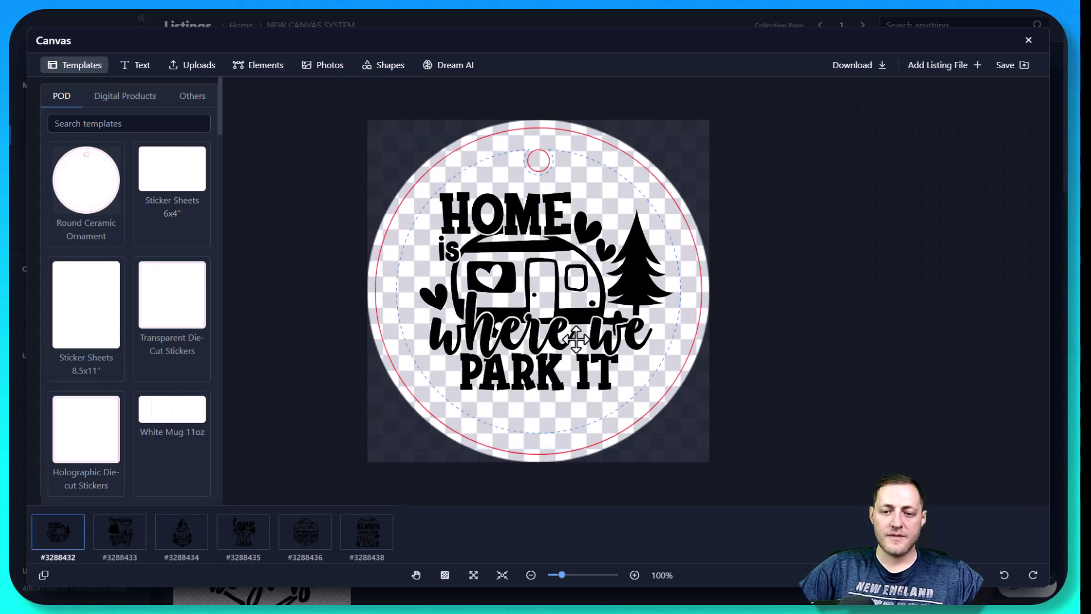
# Step: Compare the 'Camping is my favorite therapy' design with the 'Home is where we park it' page
pyautogui.click(125, 533)
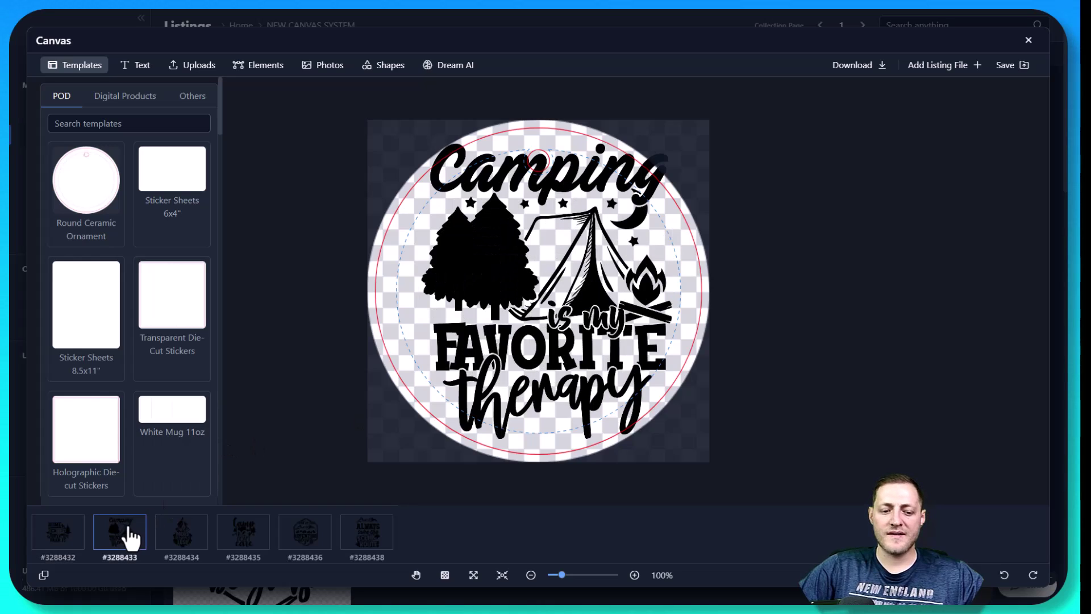
pyautogui.click(193, 534)
pyautogui.click(118, 538)
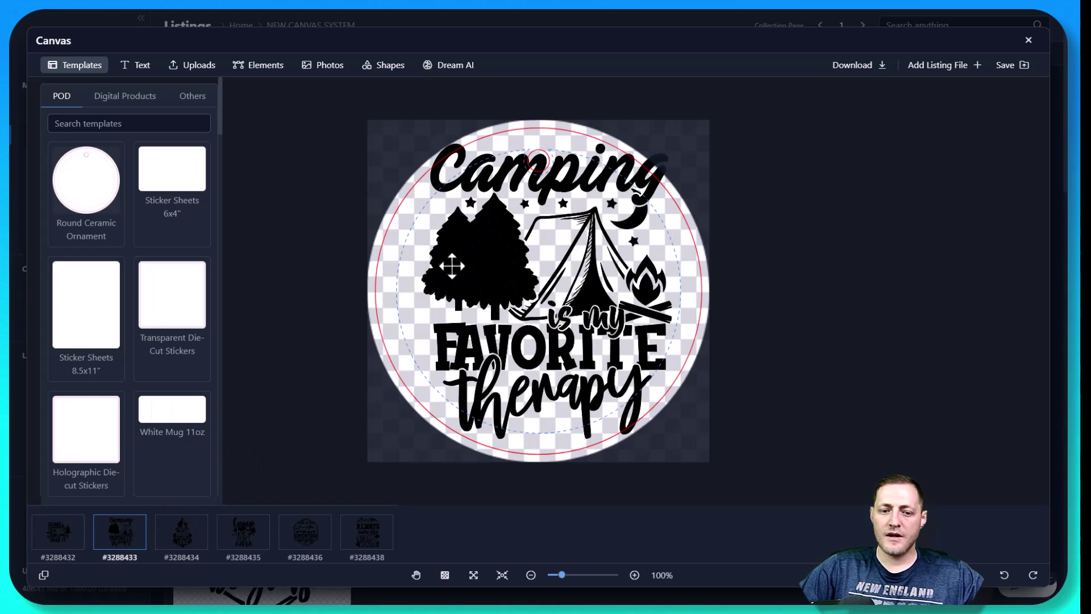
pyautogui.click(59, 540)
pyautogui.click(142, 545)
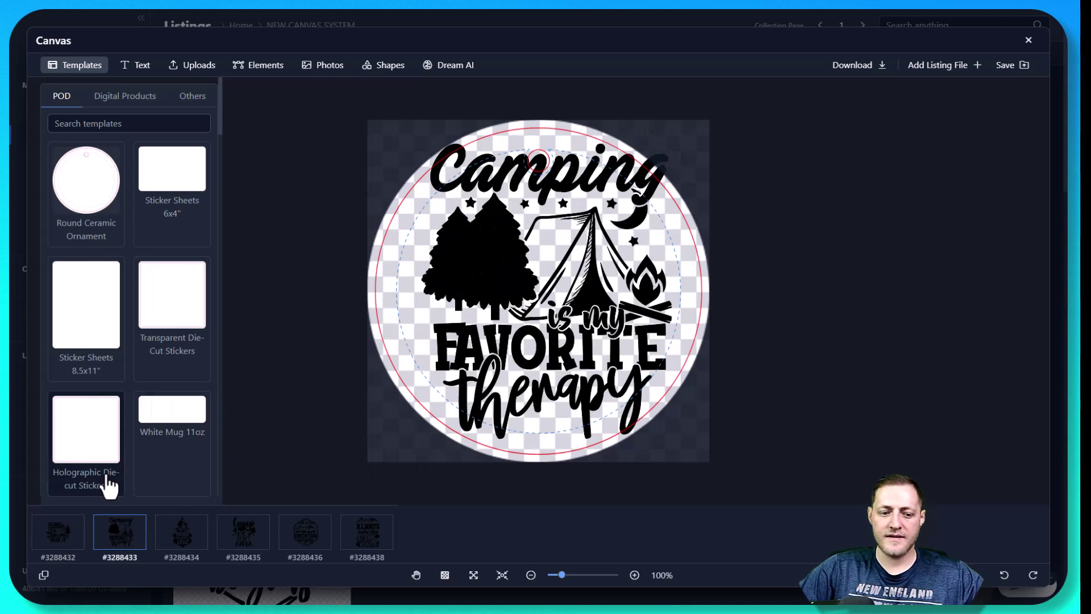
pyautogui.click(63, 540)
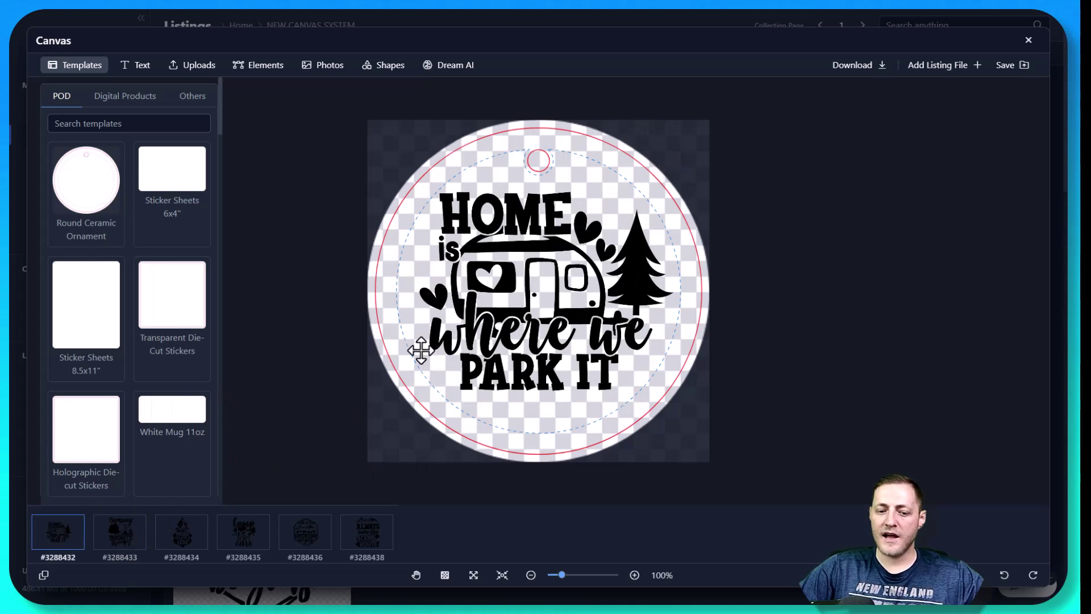
pyautogui.click(119, 537)
pyautogui.click(619, 190)
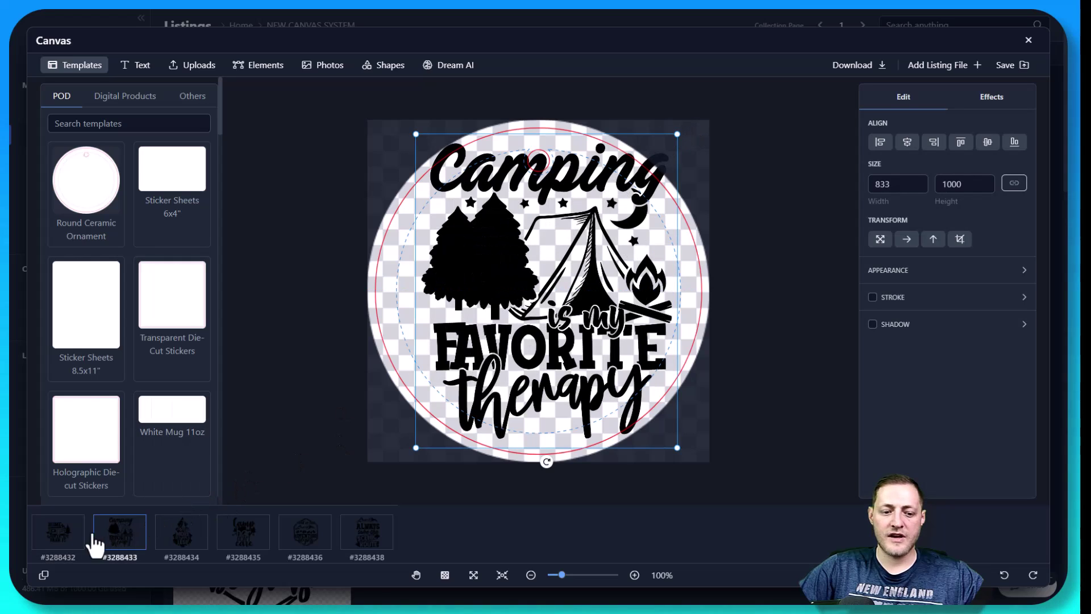
pyautogui.click(71, 537)
# Step: Shrink the Home design to 731×878, recentre it, and show the Camping design
pyautogui.click(505, 293)
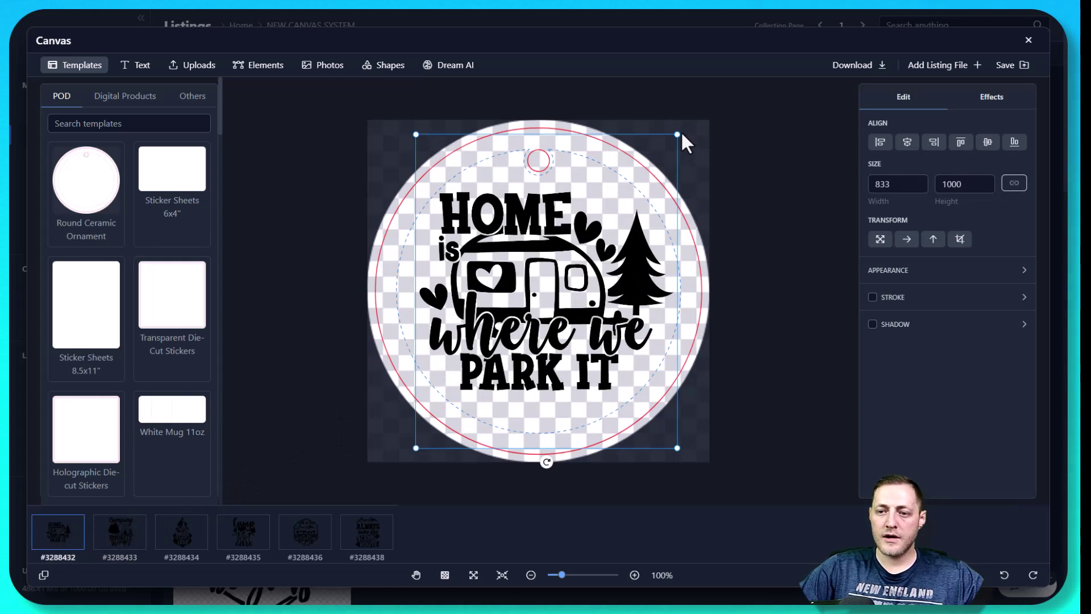
pyautogui.moveTo(677, 135); pyautogui.dragTo(646, 172)
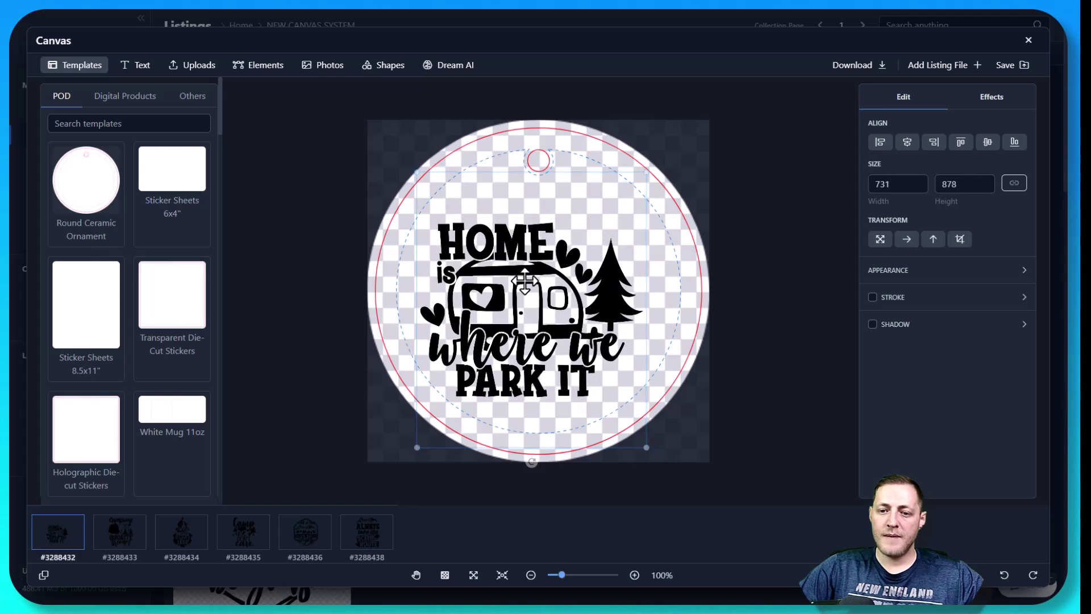
pyautogui.moveTo(525, 281); pyautogui.dragTo(542, 262)
pyautogui.rightClick(545, 262)
pyautogui.click(569, 271)
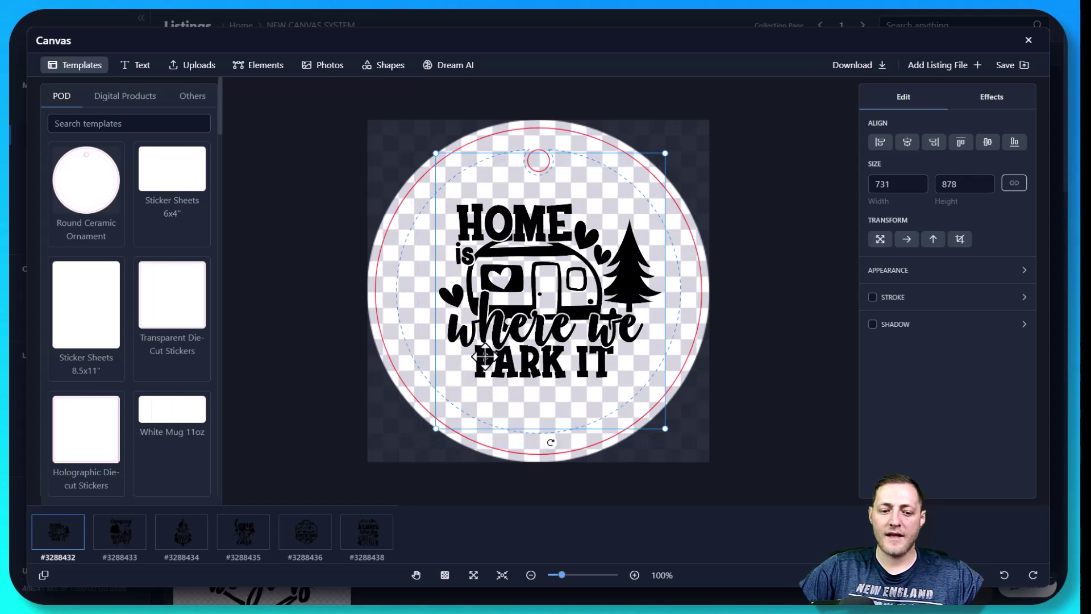
pyautogui.click(132, 539)
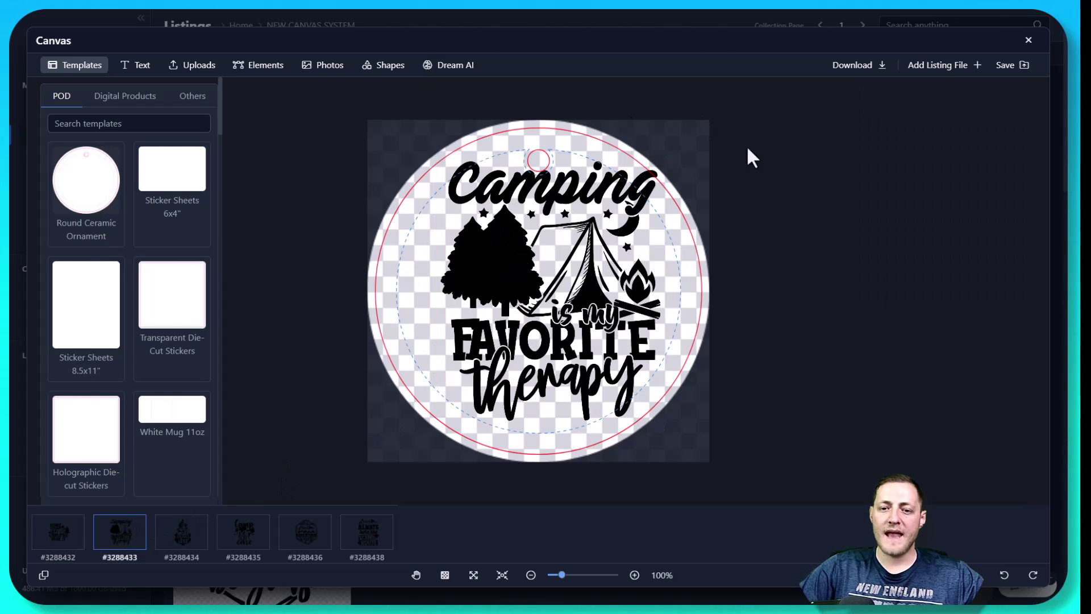
# Step: Nudge the Camping design slightly left and check the 'camp more worry less' tree design
pyautogui.click(540, 253)
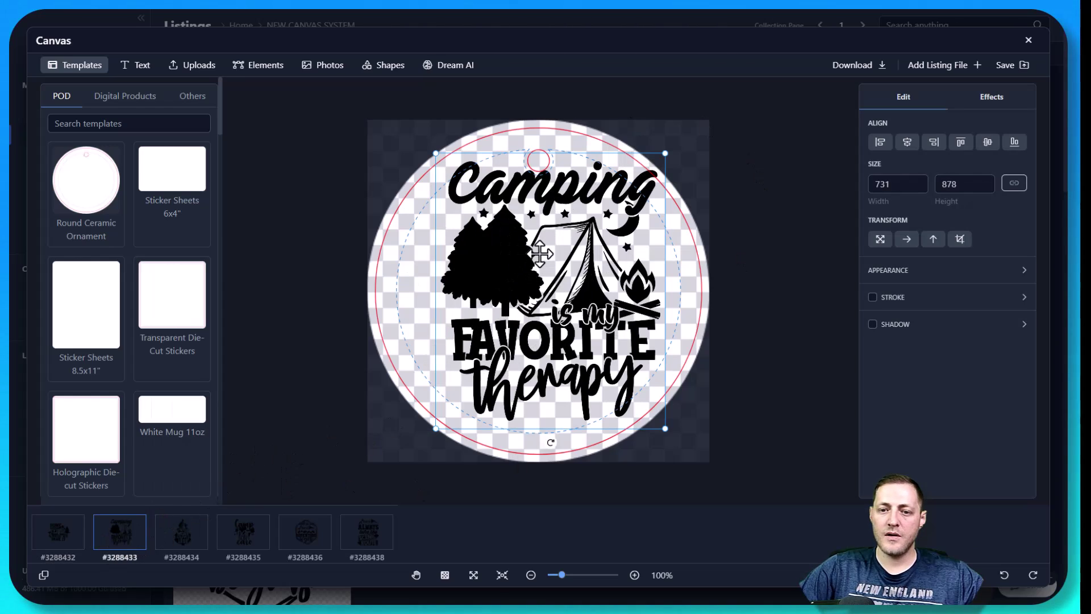
pyautogui.moveTo(540, 253); pyautogui.dragTo(529, 252)
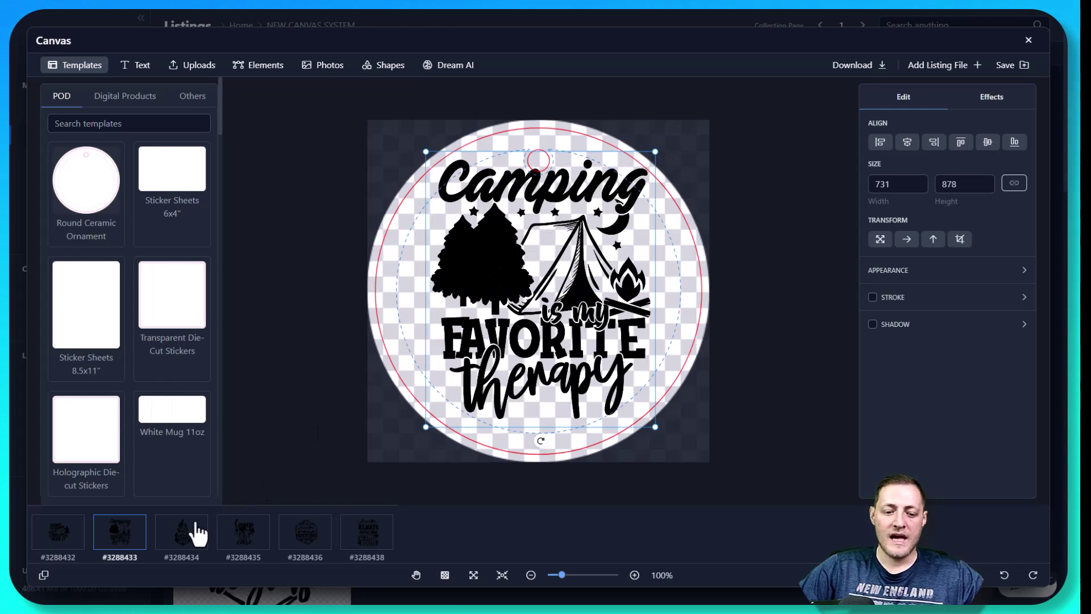
pyautogui.click(192, 535)
pyautogui.click(538, 250)
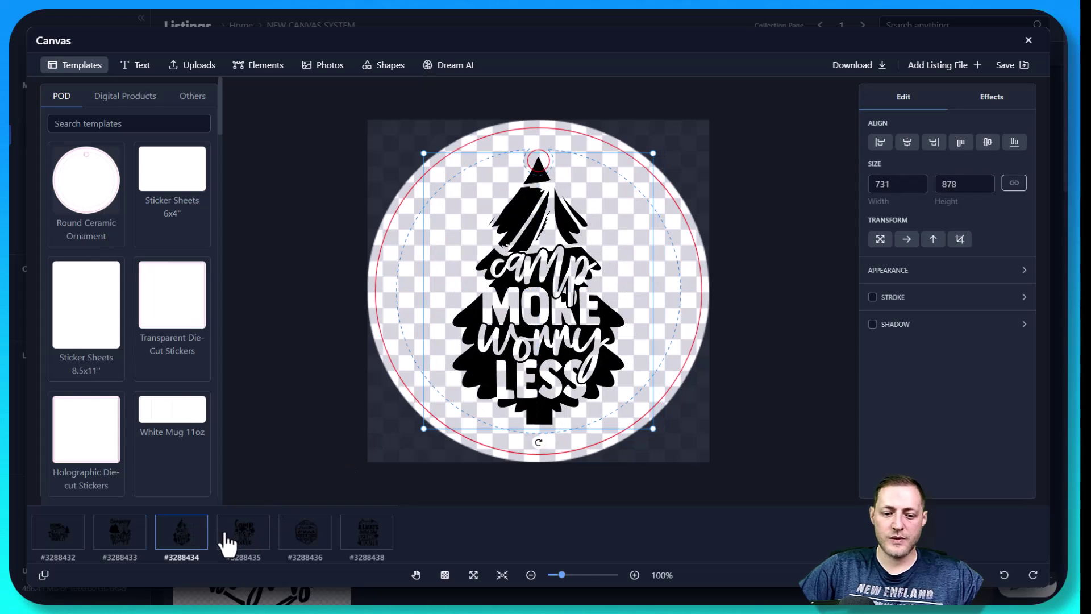
# Step: Centre the 'Camp hair don't care' design horizontally and move it up to the canvas centre
pyautogui.click(243, 531)
pyautogui.click(673, 249)
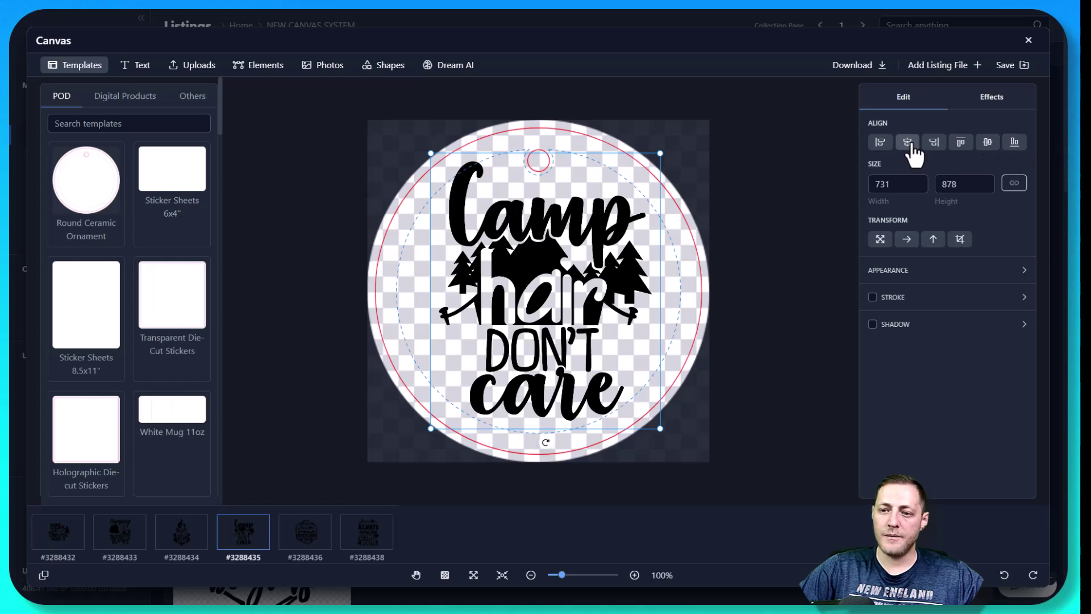
pyautogui.click(880, 142)
pyautogui.click(934, 143)
pyautogui.click(962, 142)
pyautogui.click(988, 142)
pyautogui.click(1015, 142)
pyautogui.click(907, 142)
pyautogui.click(933, 142)
pyautogui.click(907, 143)
pyautogui.moveTo(512, 298); pyautogui.dragTo(512, 265)
# Step: Check the adventure design and centre 'Always take the scenic route' horizontally on its ornament
pyautogui.click(307, 540)
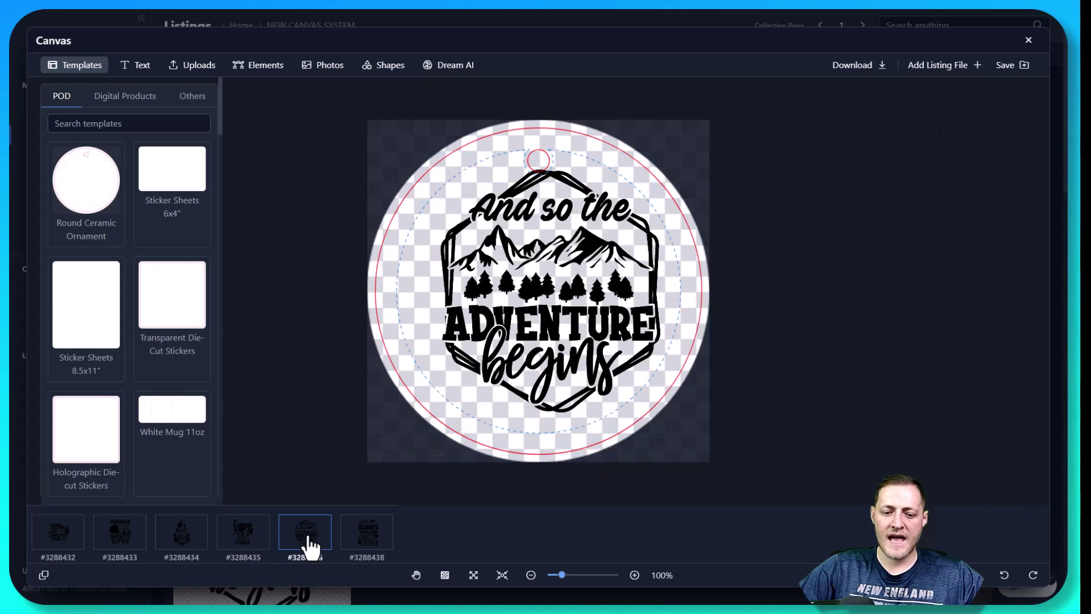
pyautogui.click(525, 330)
pyautogui.click(369, 531)
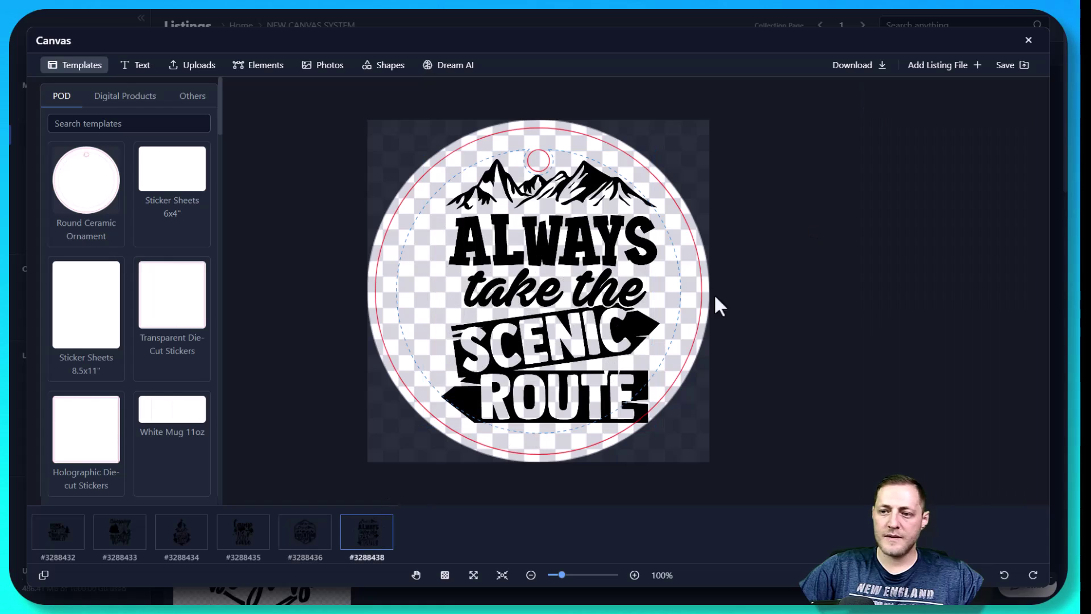
pyautogui.click(561, 333)
pyautogui.click(908, 149)
pyautogui.click(770, 230)
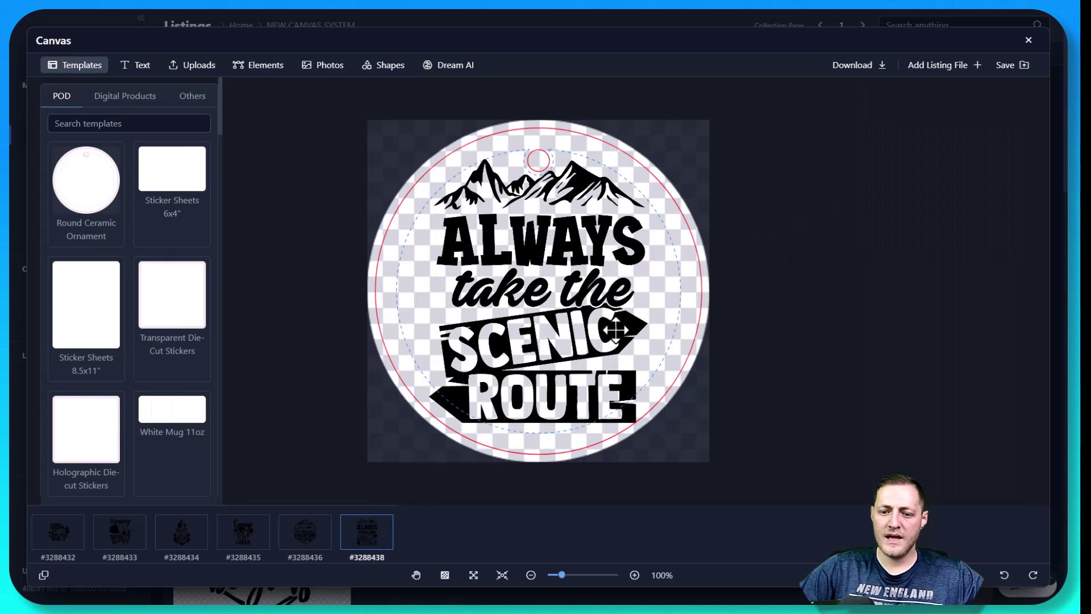
pyautogui.click(59, 537)
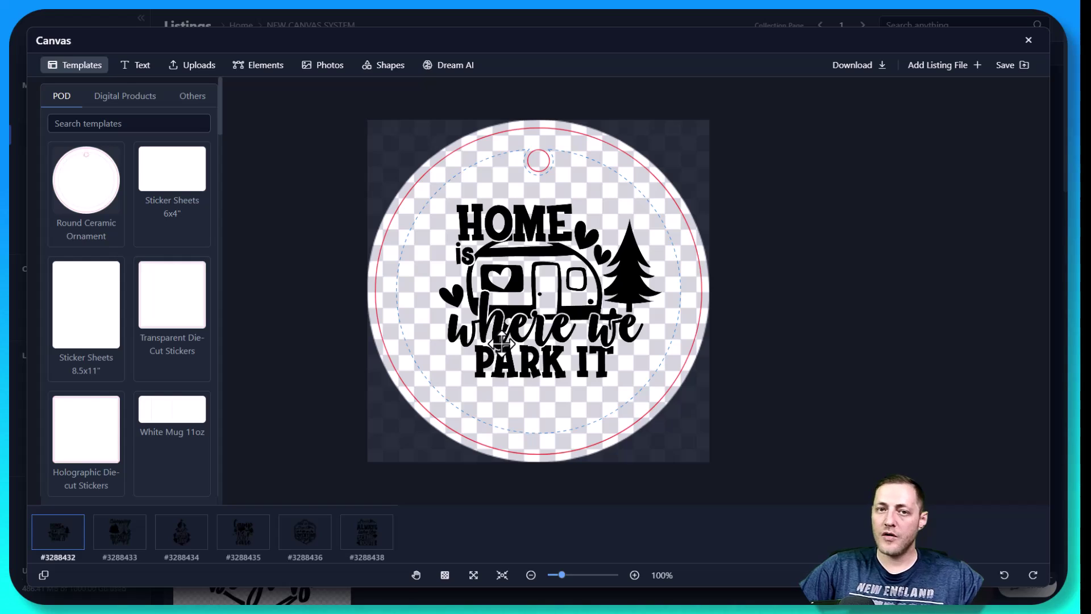
pyautogui.click(129, 531)
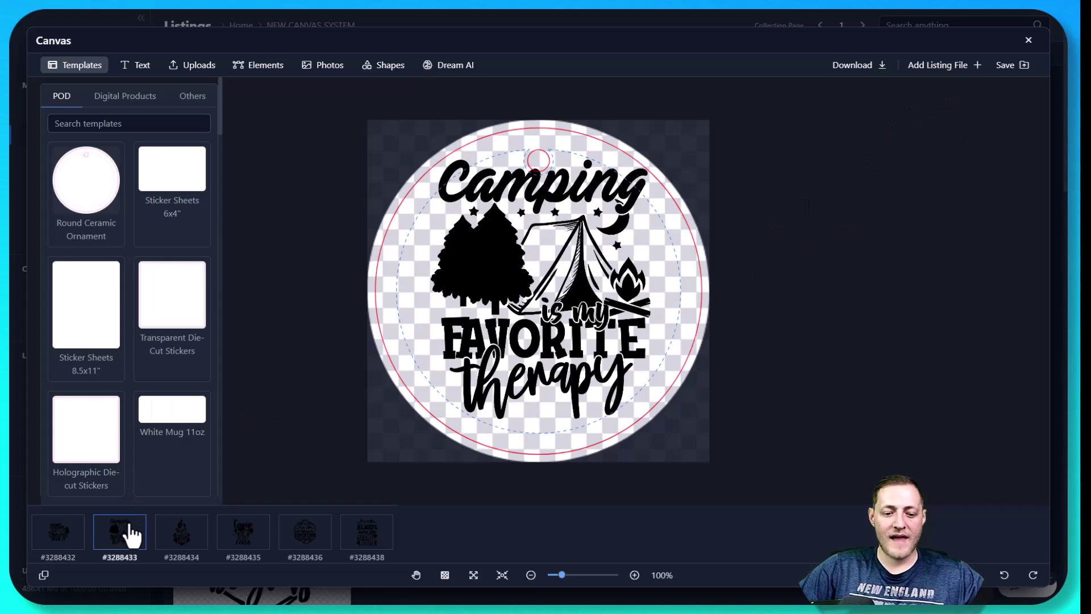
# Step: Review the remaining listing designs in the filmstrip before saving
pyautogui.click(182, 532)
pyautogui.click(244, 535)
pyautogui.click(305, 533)
pyautogui.click(366, 533)
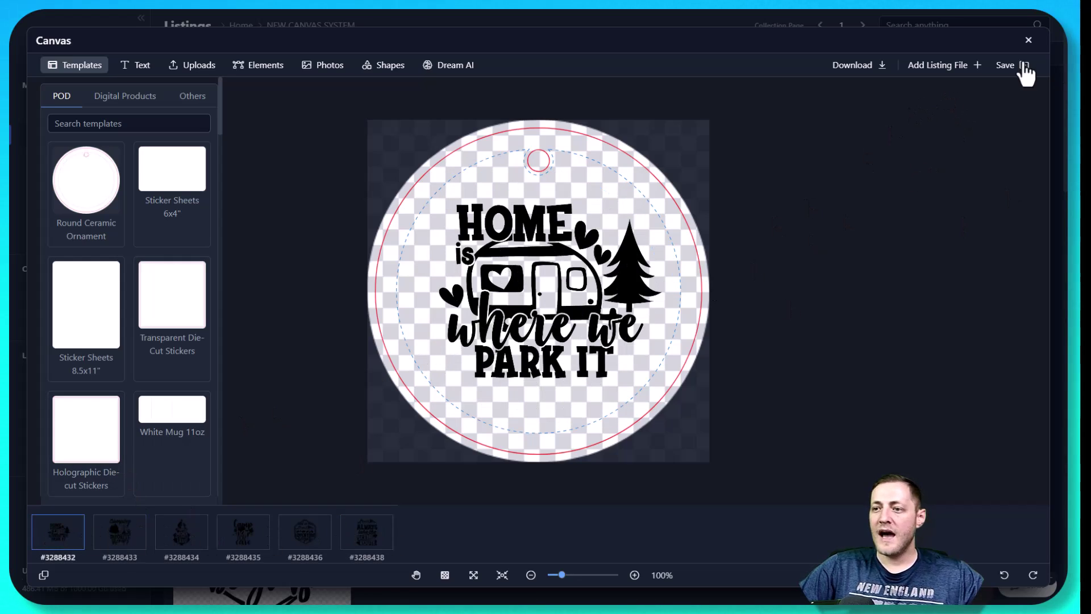
pyautogui.click(869, 67)
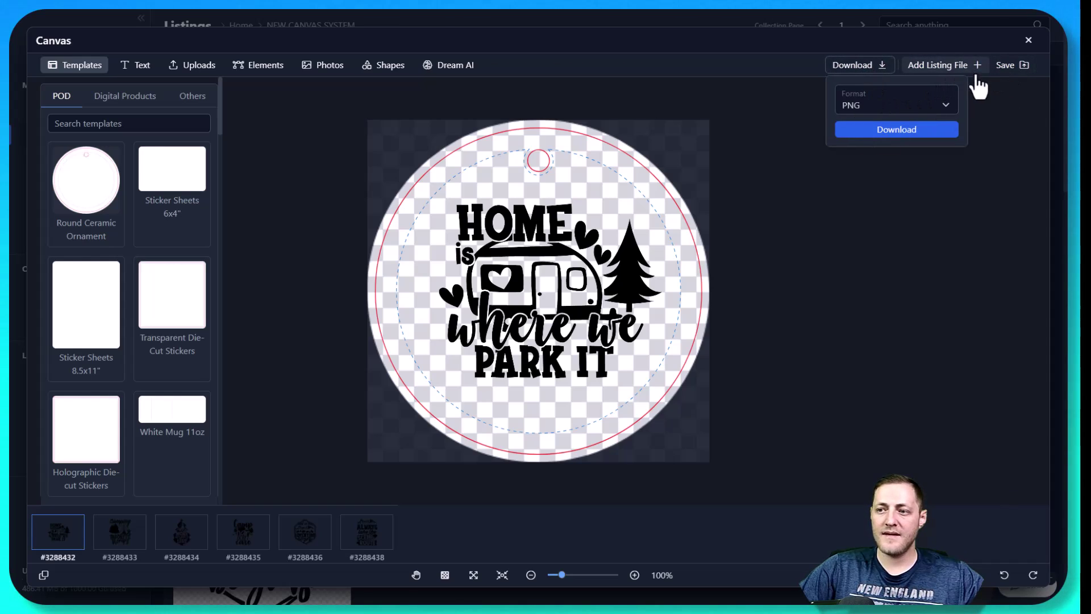
pyautogui.click(950, 65)
# Step: Save the designs as PNG into each listing's Ornament Print File slot
pyautogui.click(1007, 66)
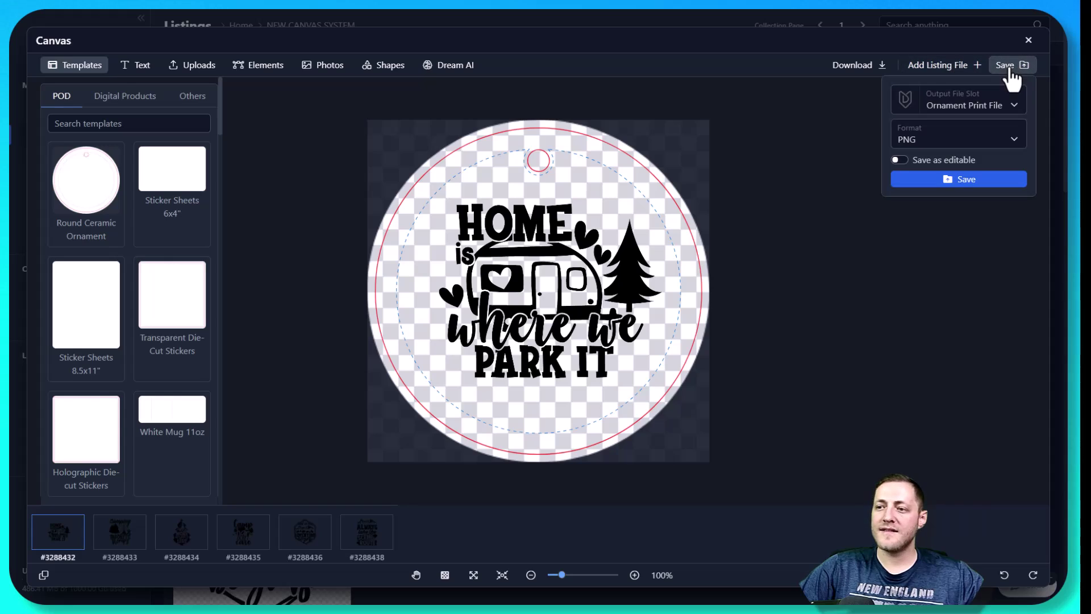
pyautogui.click(986, 109)
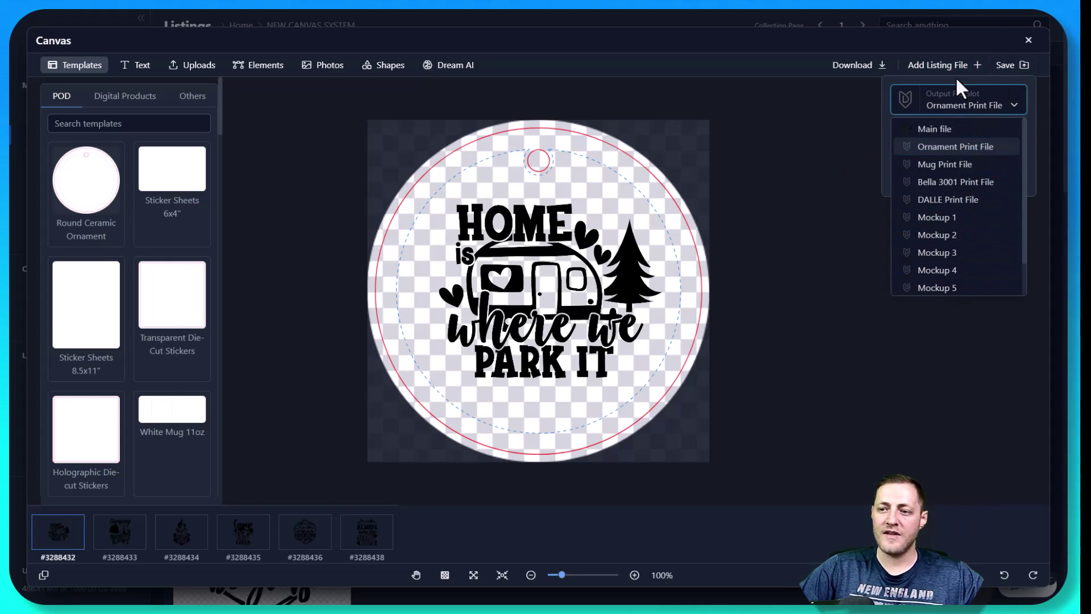
pyautogui.click(956, 150)
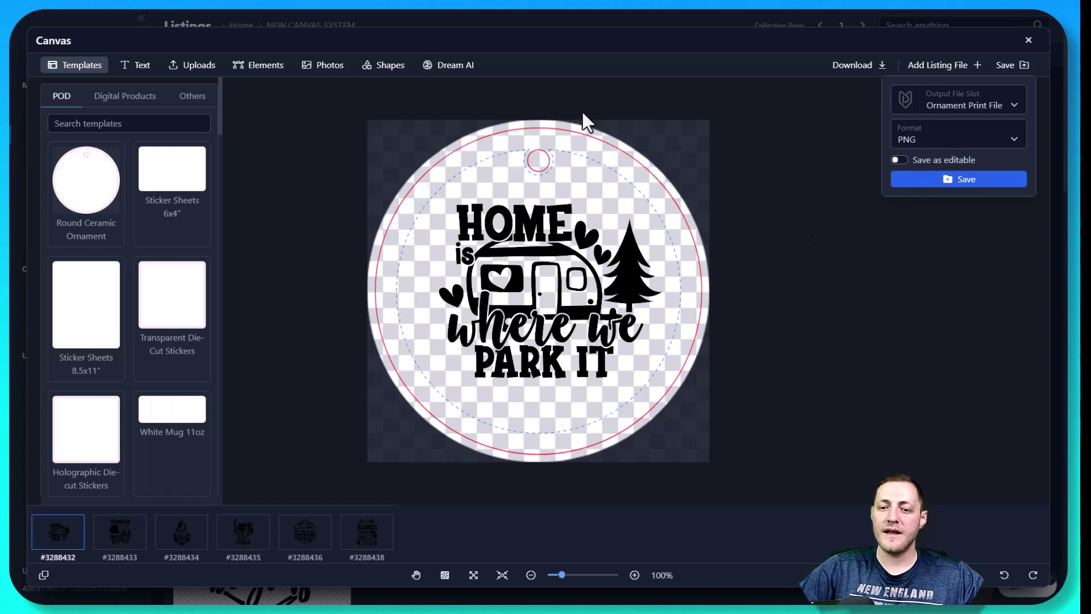
pyautogui.click(969, 141)
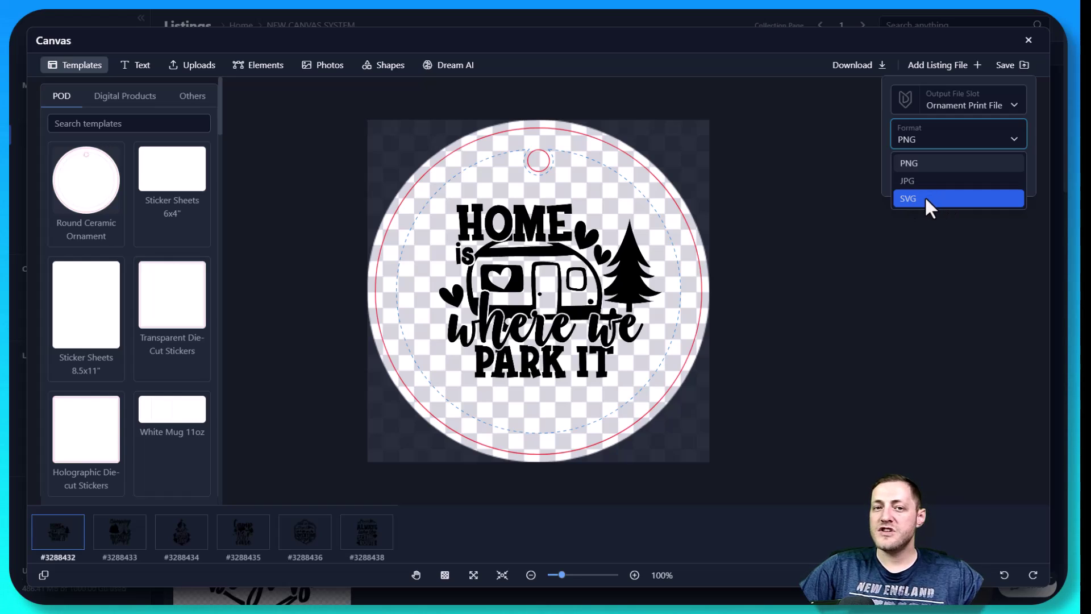
pyautogui.click(949, 163)
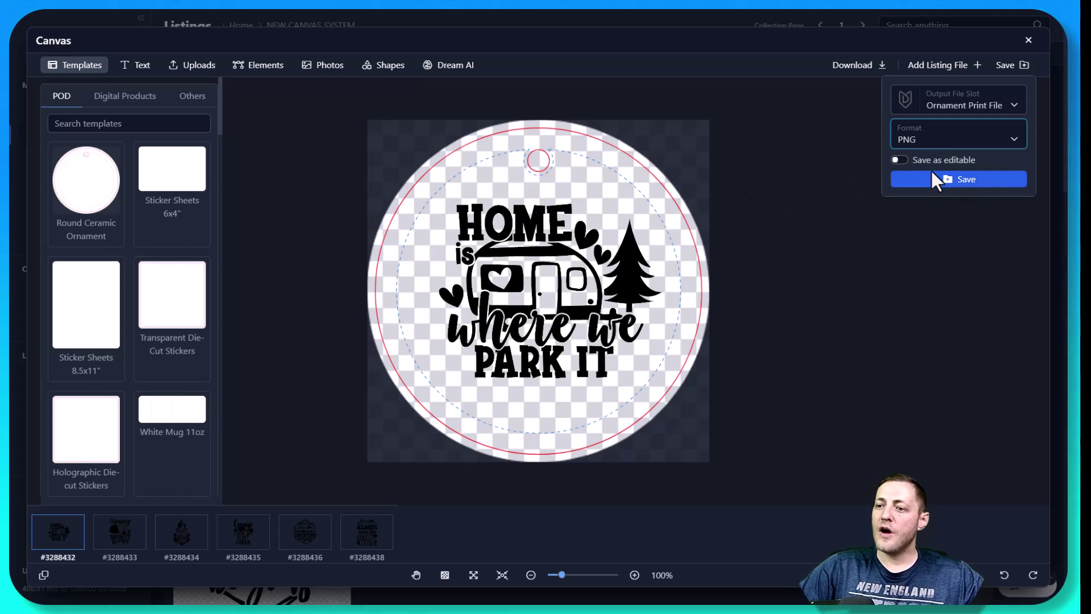
pyautogui.click(969, 180)
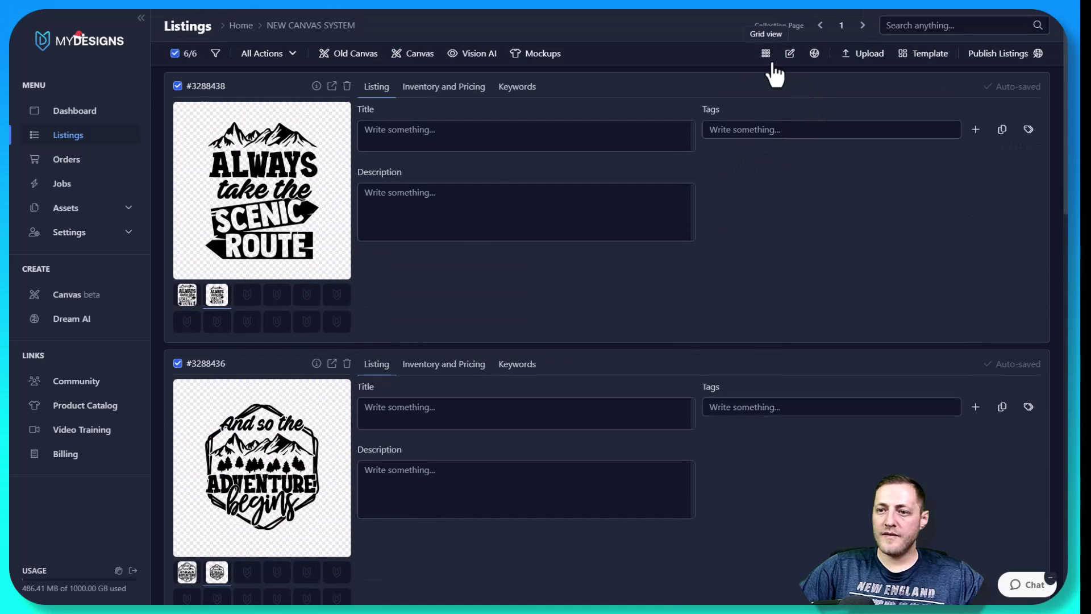
# Step: Switch the Listings page to the grid-of-cards view
pyautogui.click(765, 53)
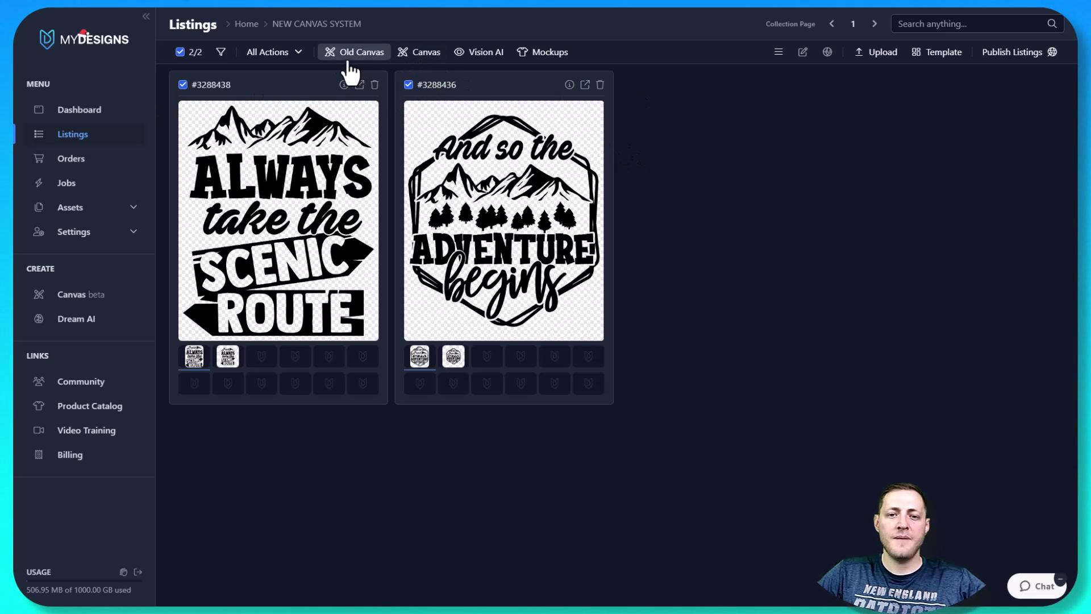
# Step: Open the two listings in the canvas, apply the Bella 3001 shirt template, and browse text presets
pyautogui.click(414, 54)
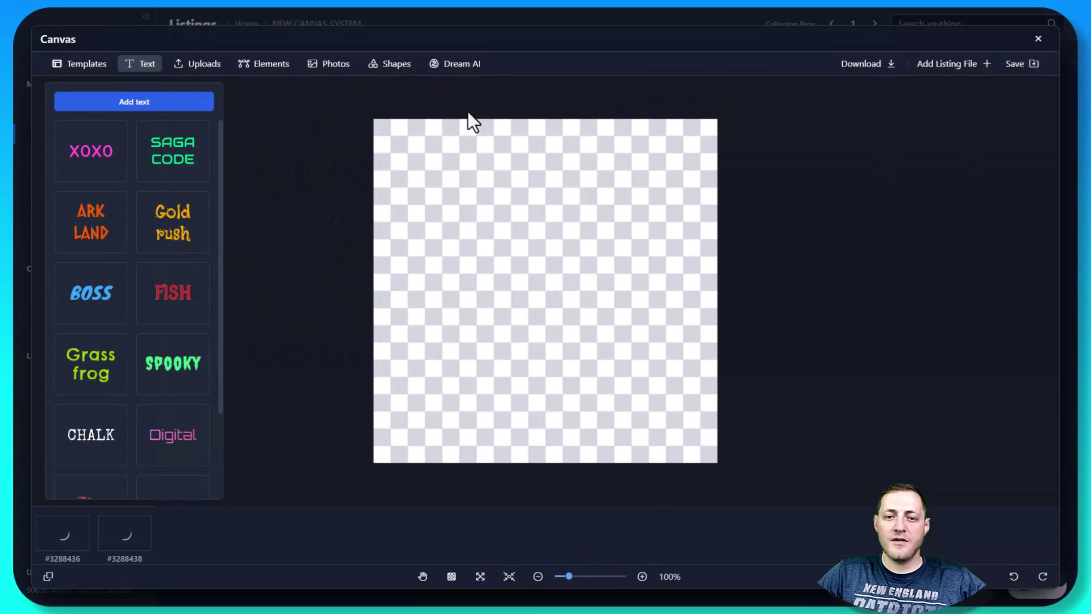
pyautogui.click(80, 65)
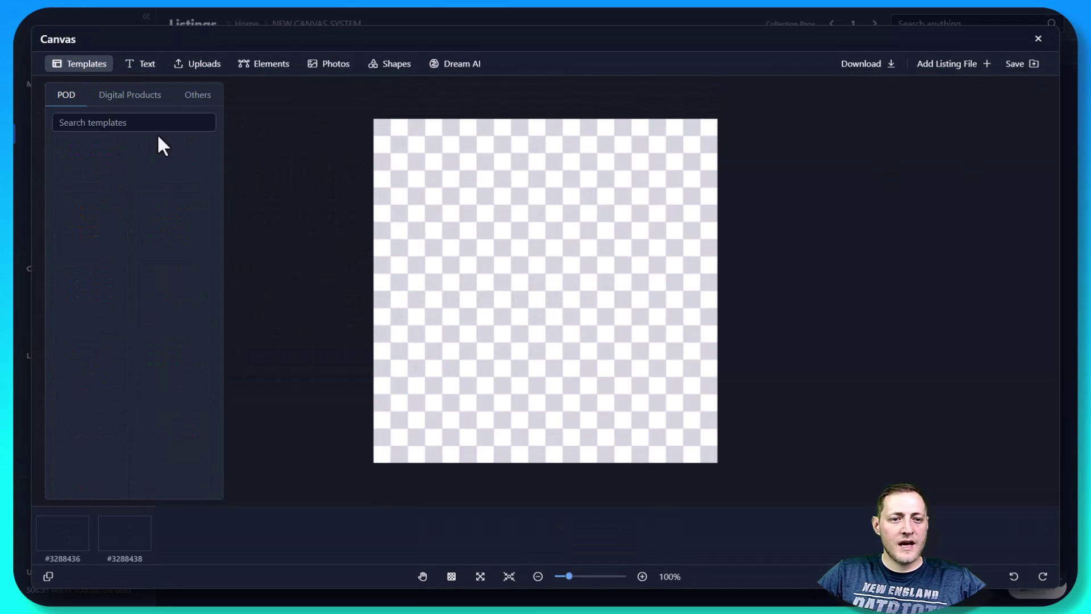
pyautogui.scroll(-5, 107, 329)
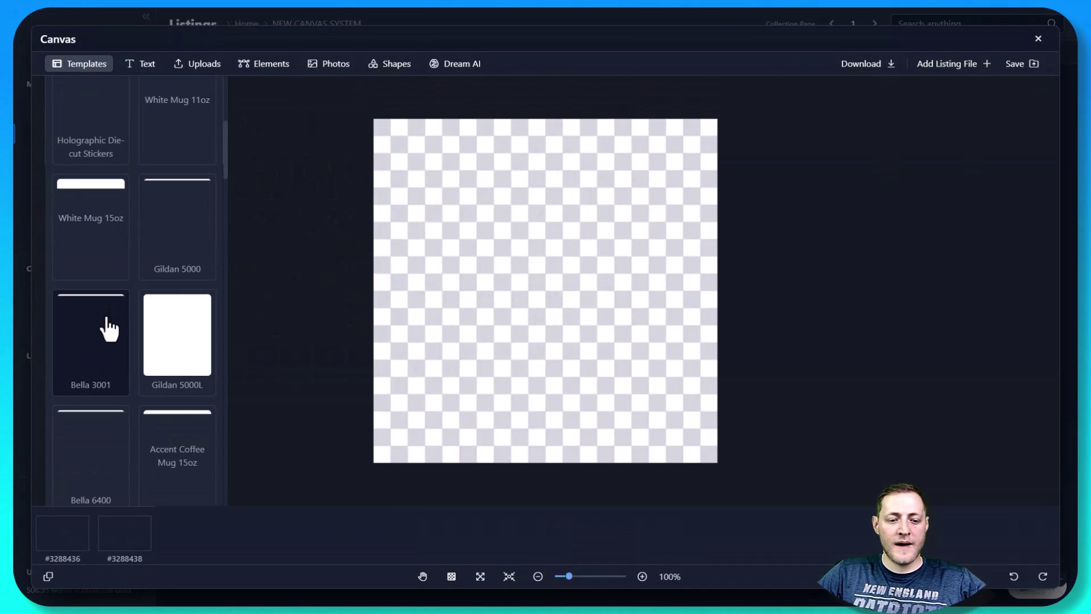
pyautogui.scroll(-4, 108, 329)
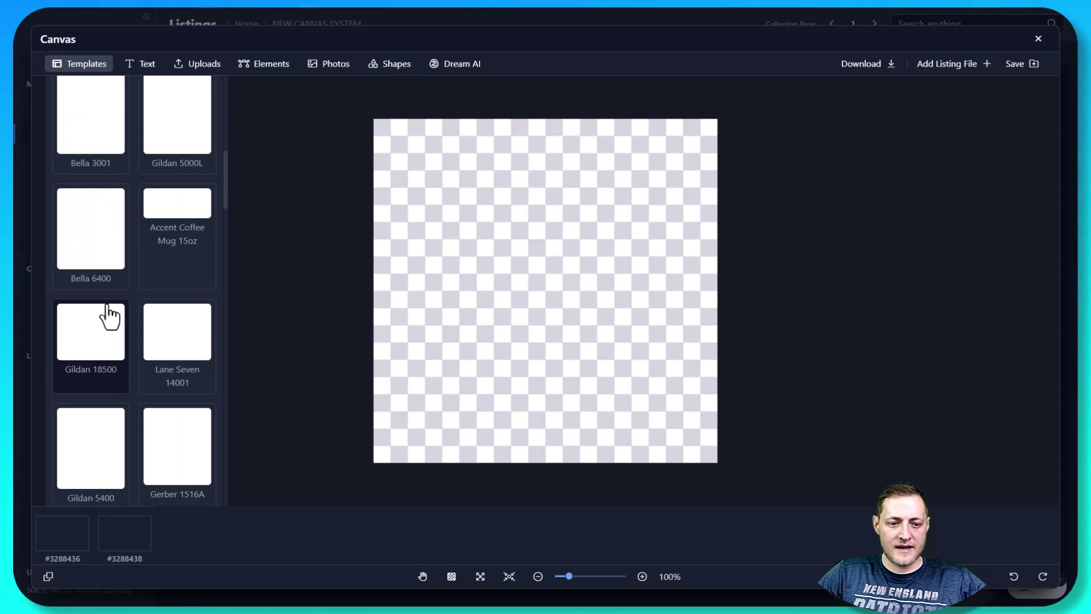
pyautogui.click(111, 149)
pyautogui.scroll(5, 100, 214)
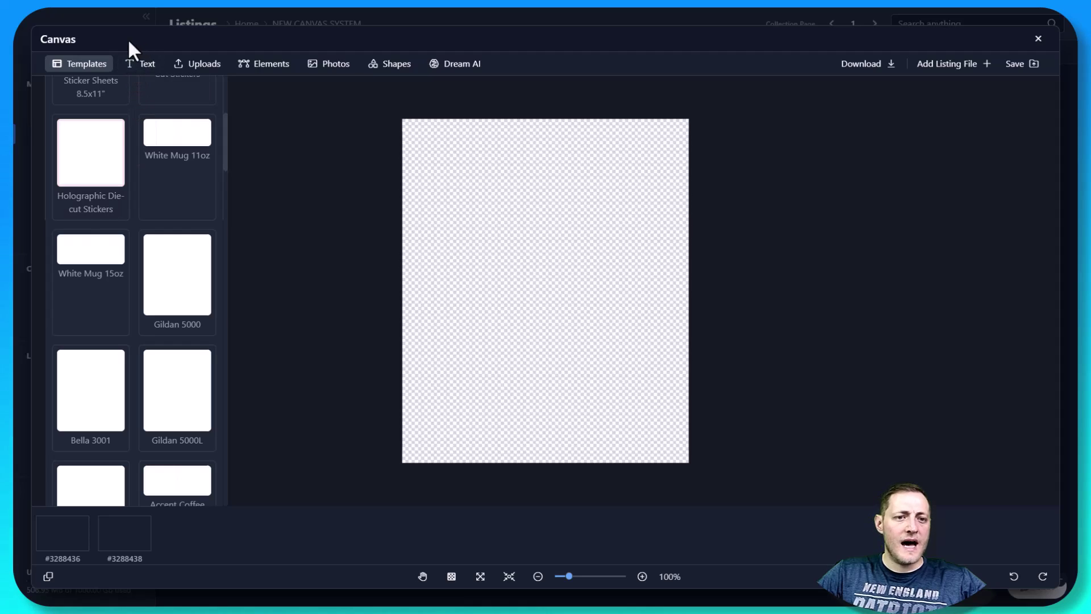
pyautogui.click(140, 80)
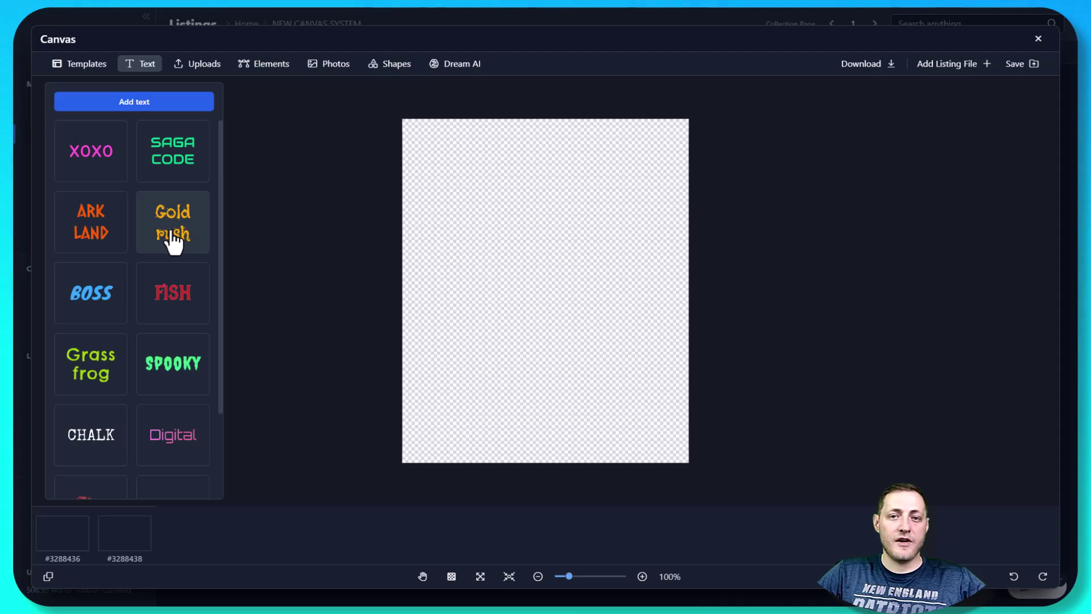
pyautogui.scroll(-2, 174, 238)
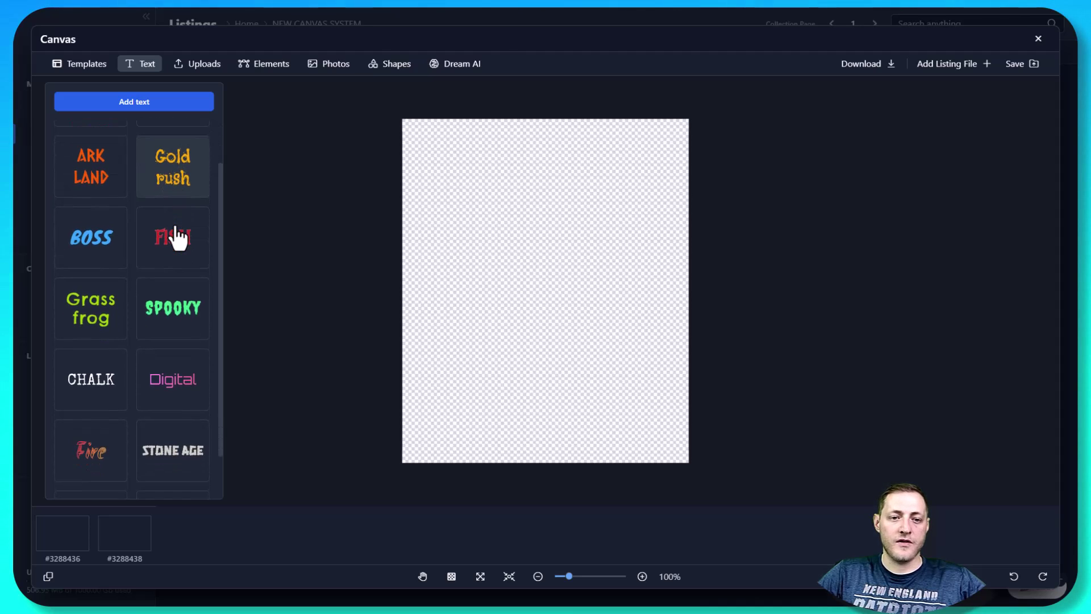
# Step: Add the Digital text preset, enlarge and centre it, and set its font to Andika New Basic Bold
pyautogui.click(159, 344)
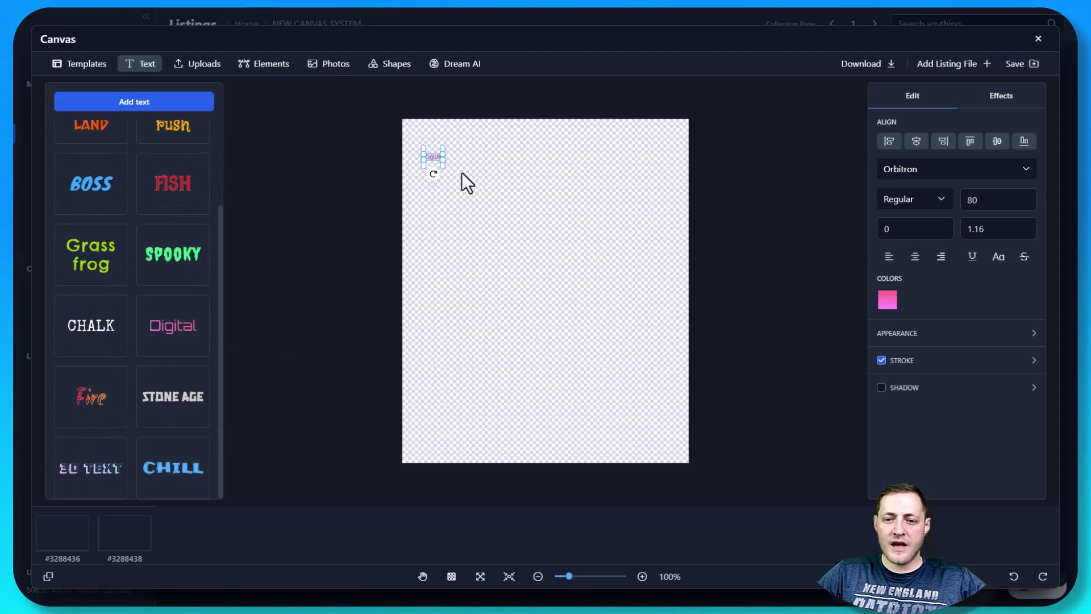
pyautogui.moveTo(434, 156); pyautogui.dragTo(663, 155)
pyautogui.moveTo(626, 205); pyautogui.dragTo(567, 222)
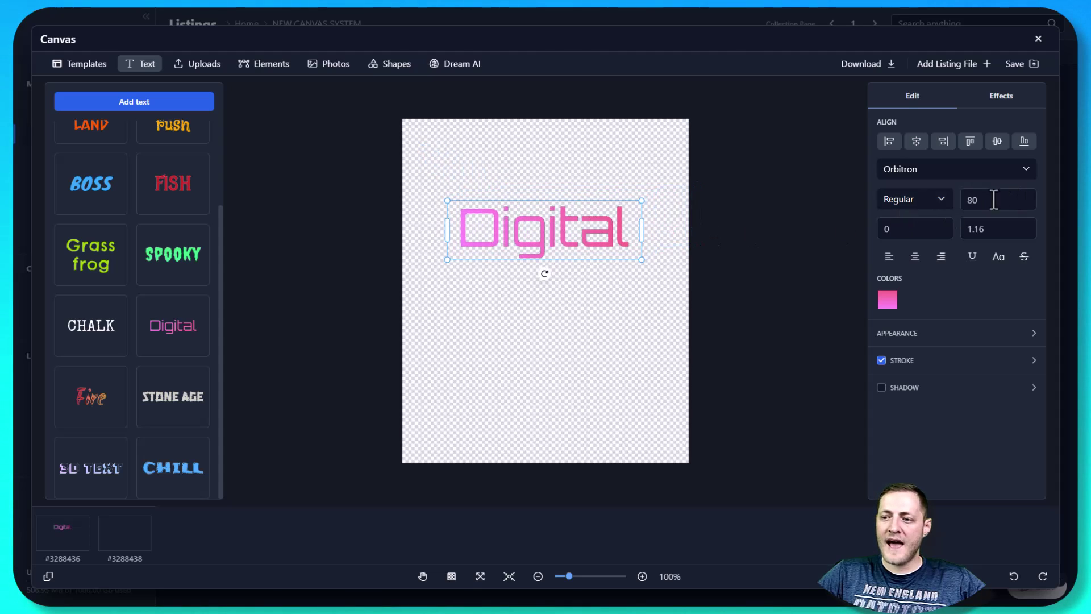
pyautogui.click(916, 141)
pyautogui.click(955, 174)
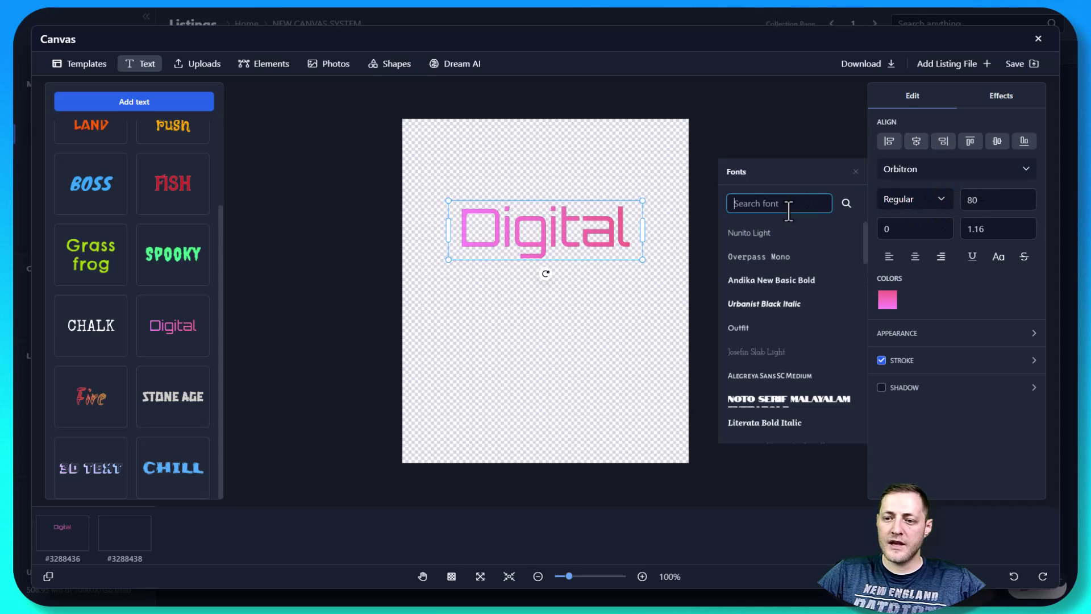
pyautogui.click(759, 256)
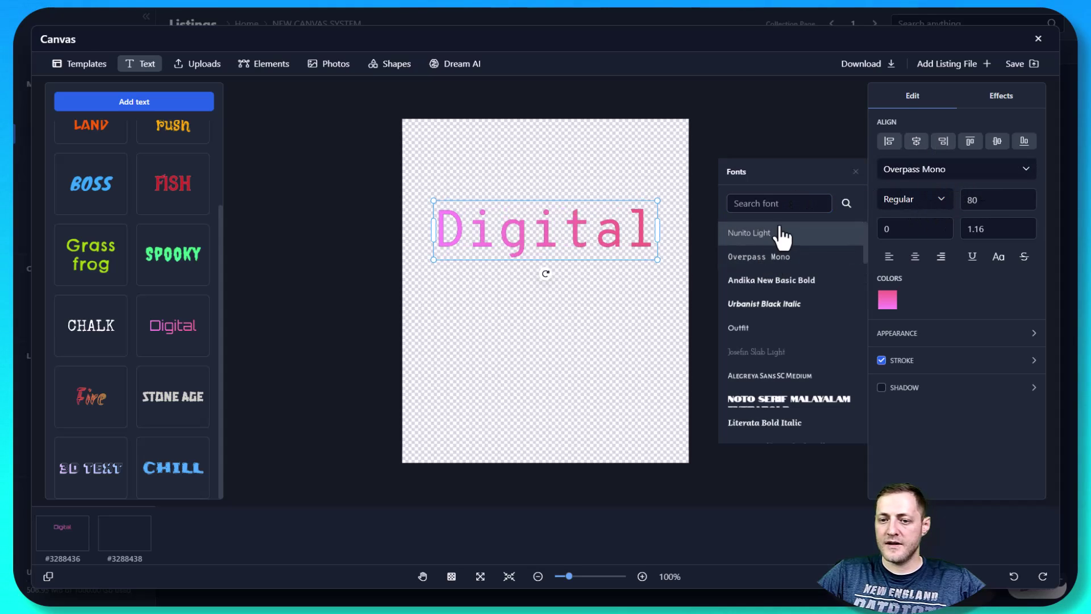
pyautogui.click(776, 279)
pyautogui.click(646, 307)
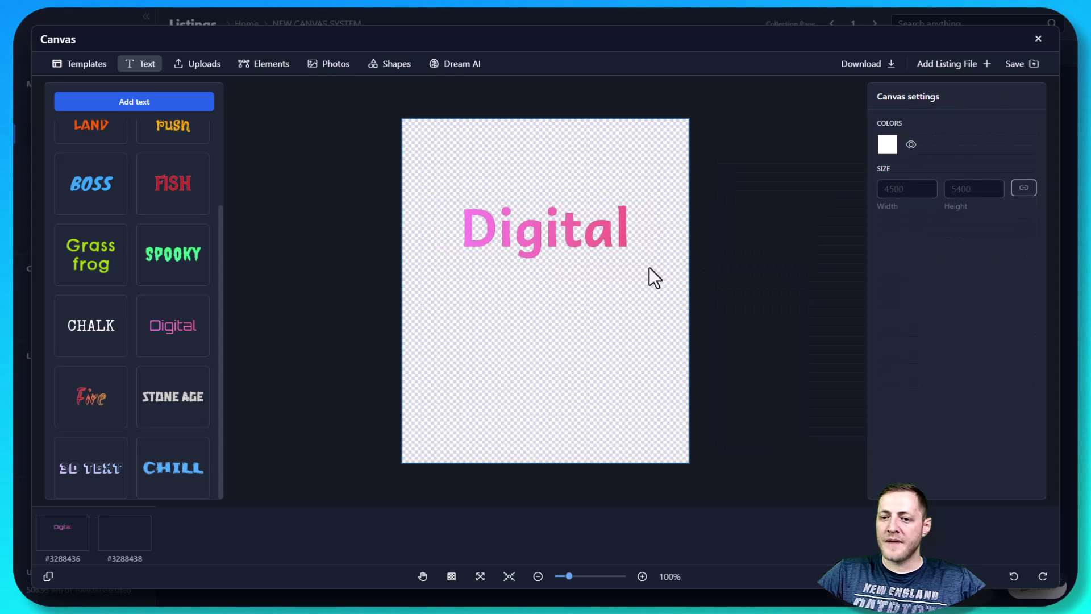
pyautogui.click(640, 255)
# Step: Add two colour stops to the Digital text's gradient fill, then remove them again
pyautogui.click(887, 302)
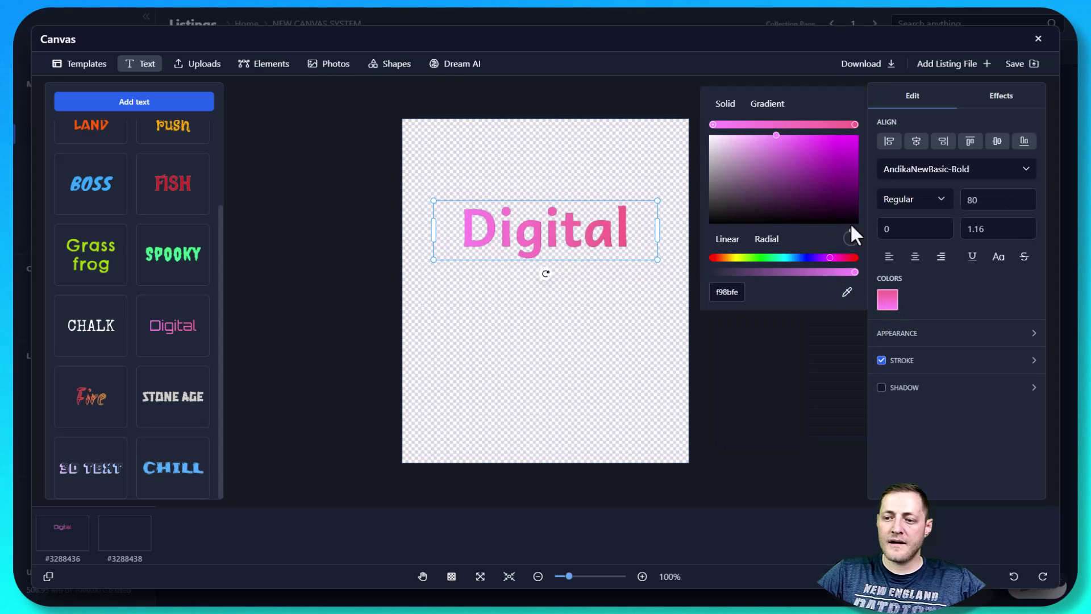
pyautogui.click(753, 125)
pyautogui.click(802, 125)
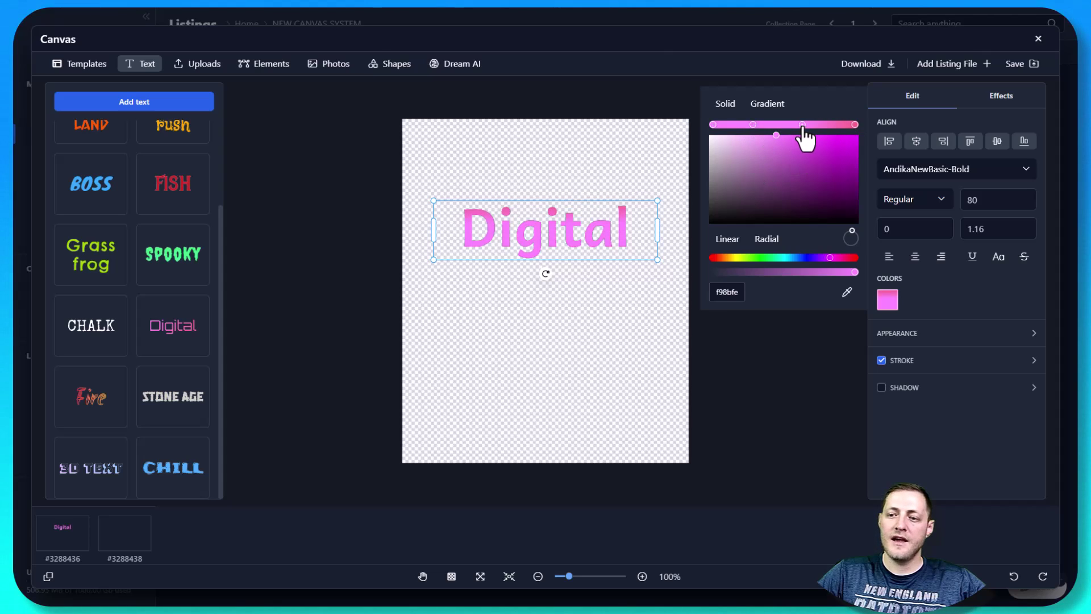
pyautogui.press('Delete')
pyautogui.press('Delete')
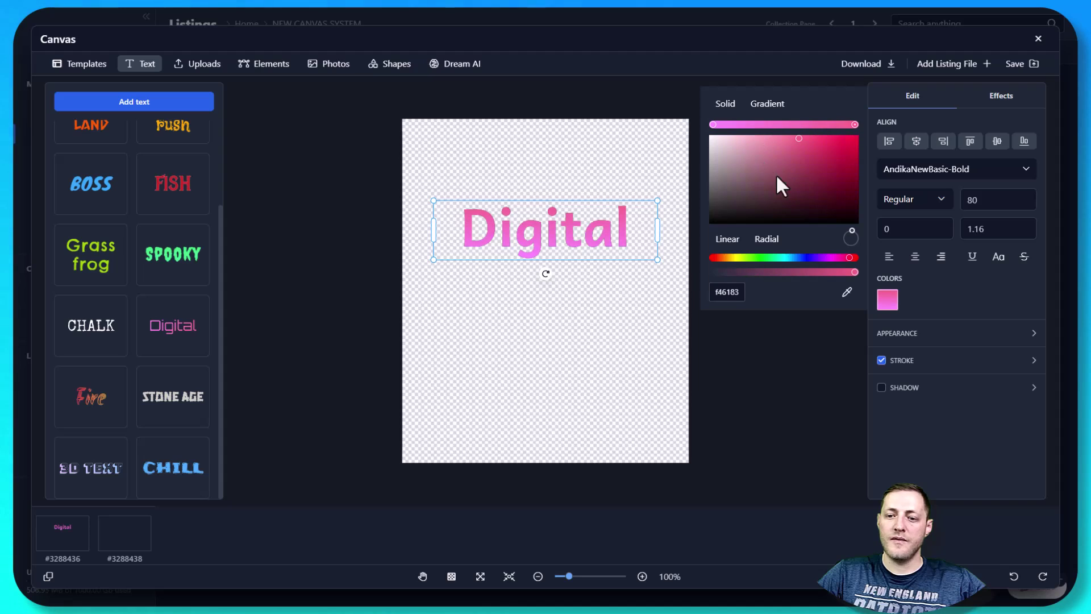
pyautogui.click(609, 310)
# Step: Add the orange ARK LAND text preset, widen it to the canvas edge, then browse Uploads and Elements
pyautogui.click(582, 250)
pyautogui.press('Delete')
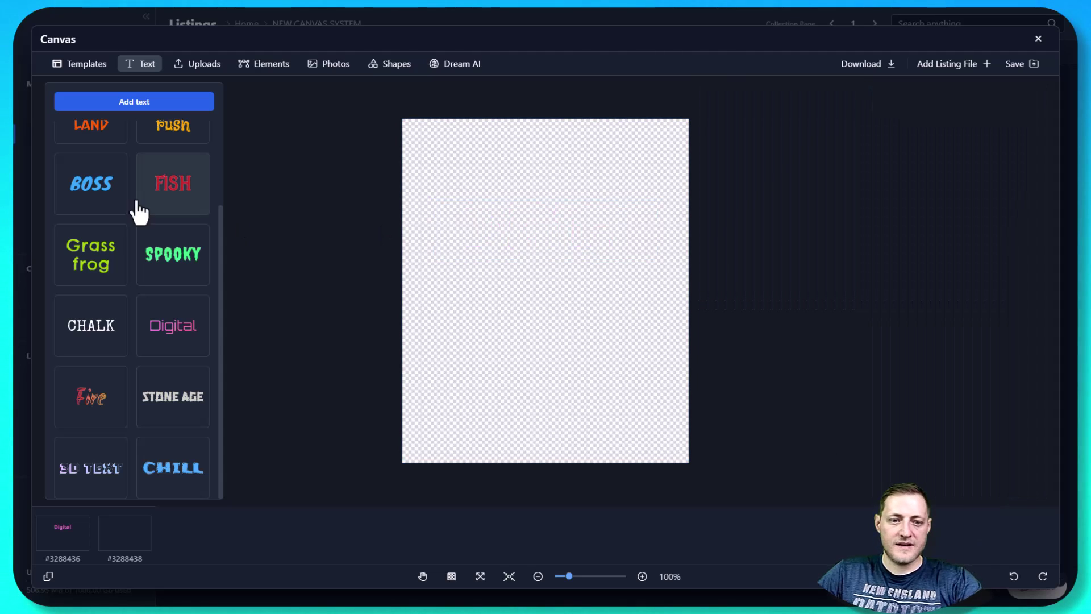
pyautogui.scroll(1, 105, 162)
pyautogui.scroll(2, 105, 162)
pyautogui.click(92, 239)
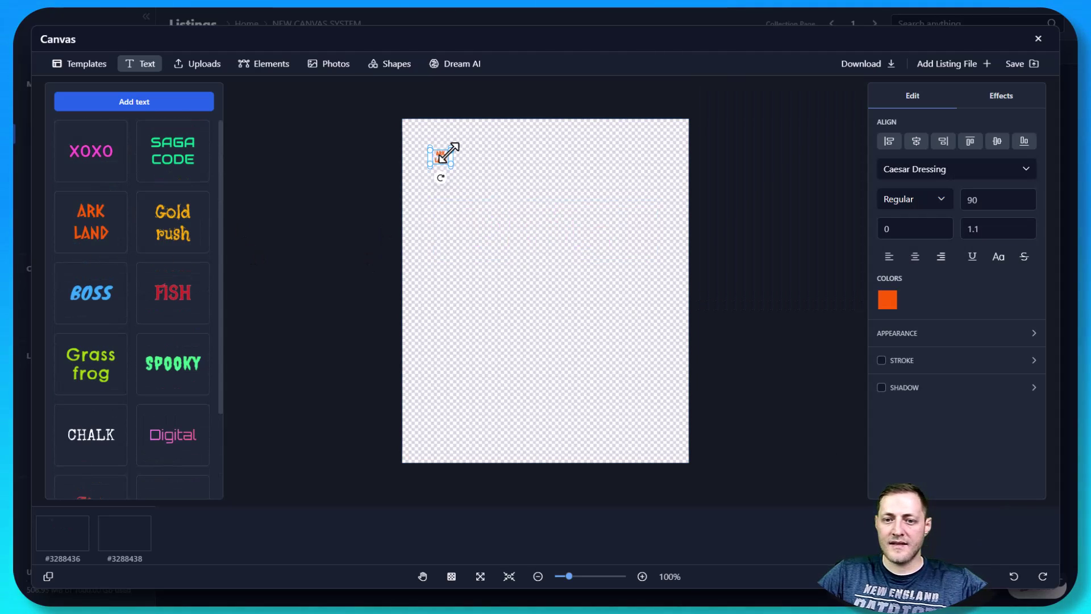
pyautogui.moveTo(446, 151); pyautogui.dragTo(685, 169)
pyautogui.moveTo(451, 174); pyautogui.dragTo(404, 172)
pyautogui.click(195, 80)
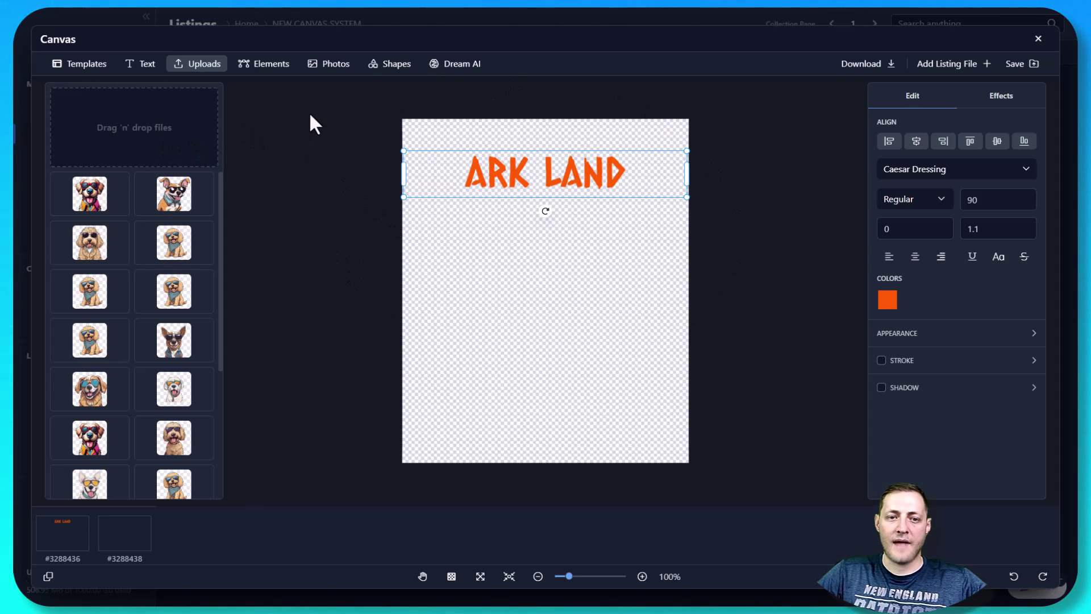
pyautogui.click(265, 73)
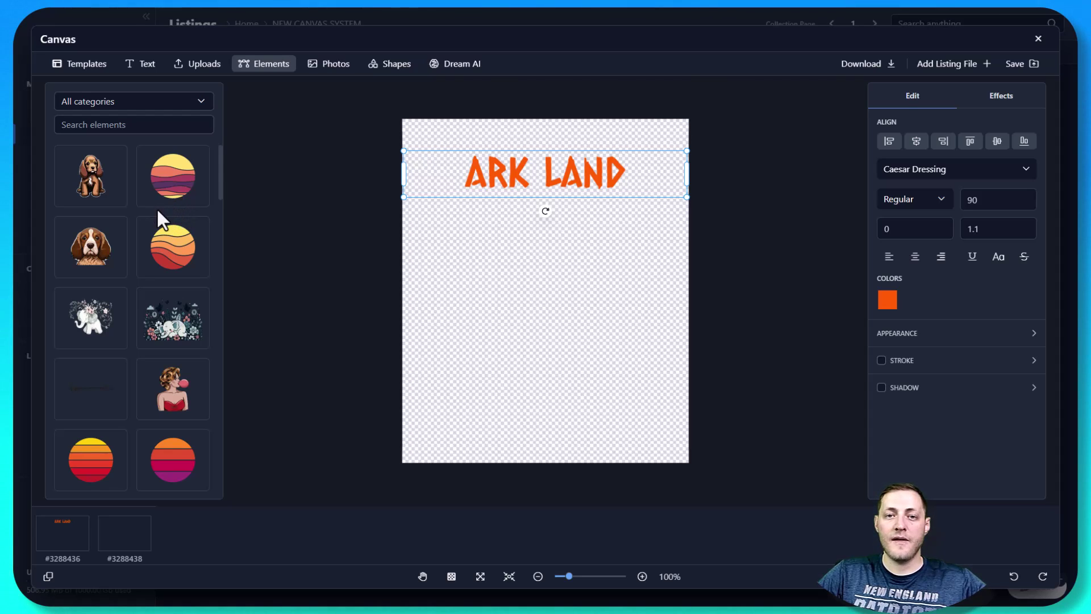
# Step: Add a sunset circle element and recolour its stripes black, dark red, pinkish red and black
pyautogui.scroll(-3, 162, 219)
pyautogui.click(90, 299)
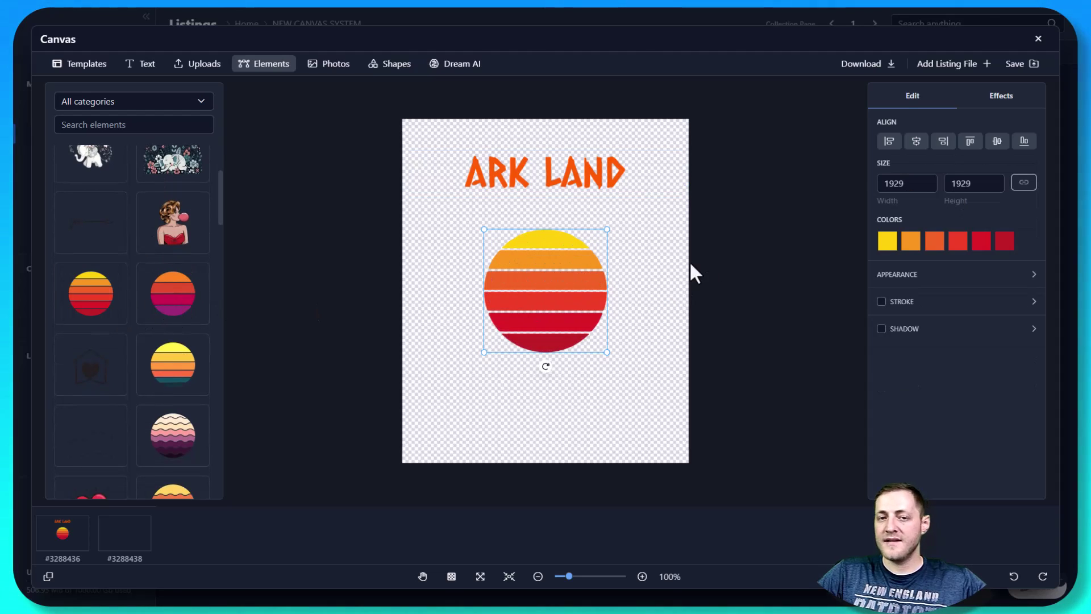
pyautogui.click(884, 249)
pyautogui.click(784, 173)
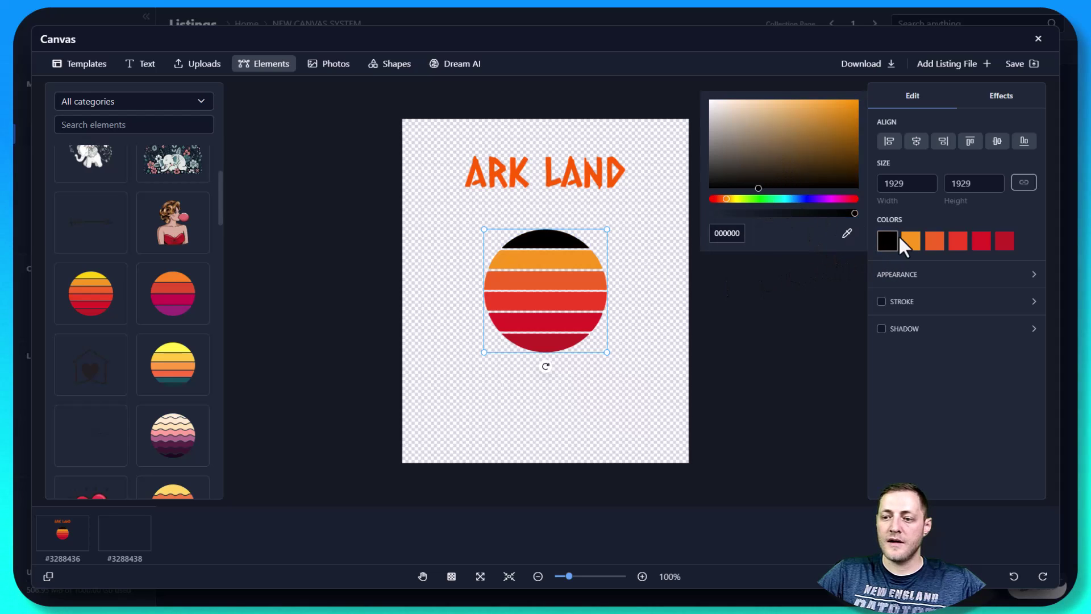
pyautogui.click(910, 239)
pyautogui.click(845, 134)
pyautogui.click(934, 241)
pyautogui.moveTo(811, 152); pyautogui.dragTo(813, 110)
pyautogui.click(785, 188)
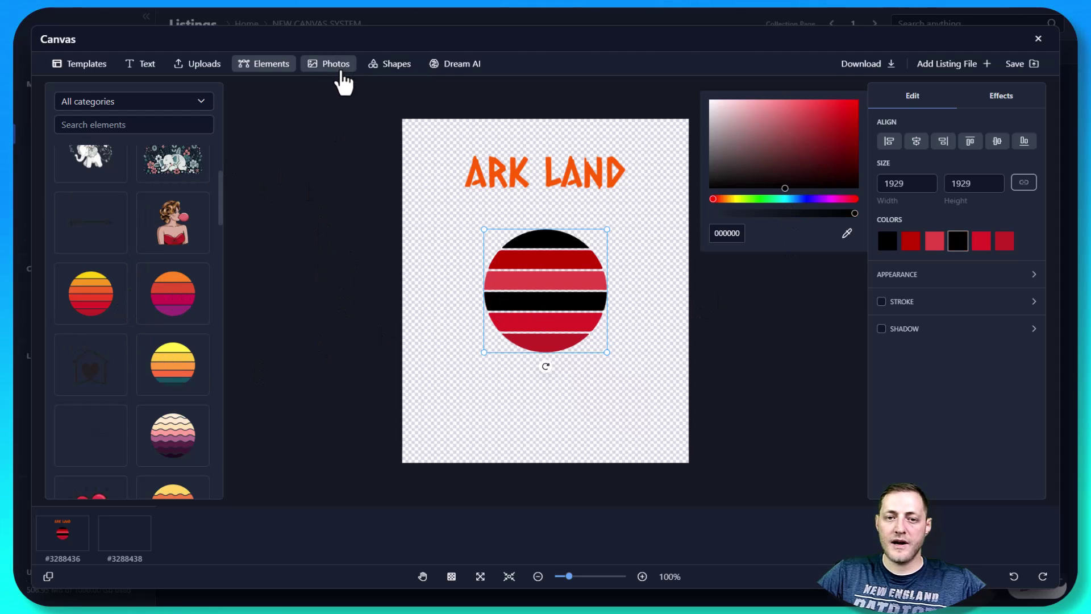
# Step: Delete the recoloured sunset circle and browse the Pixabay stock photos
pyautogui.click(534, 253)
pyautogui.press('Delete')
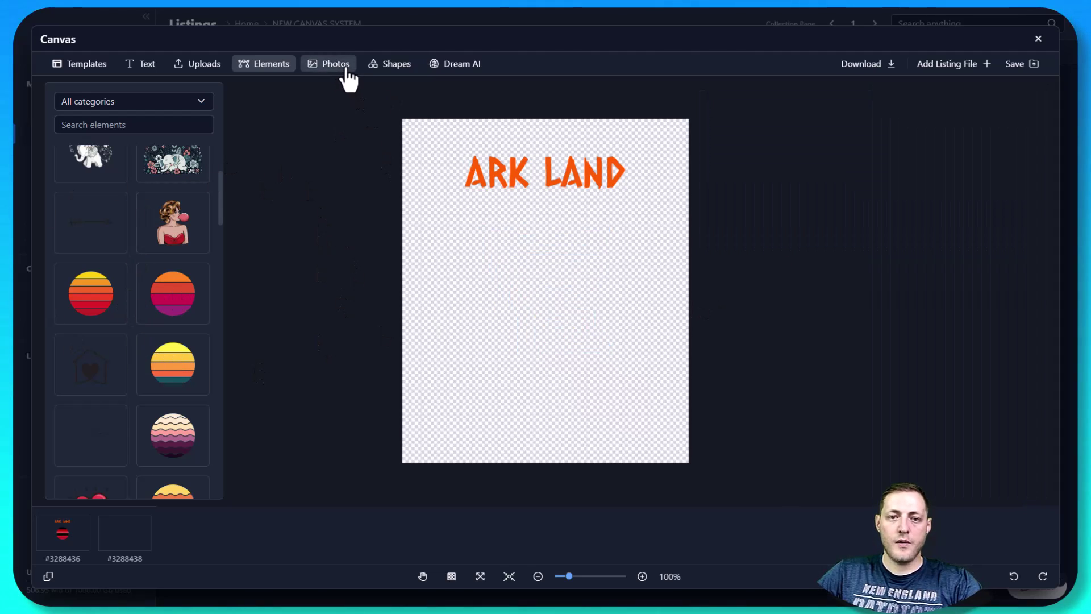
pyautogui.click(335, 64)
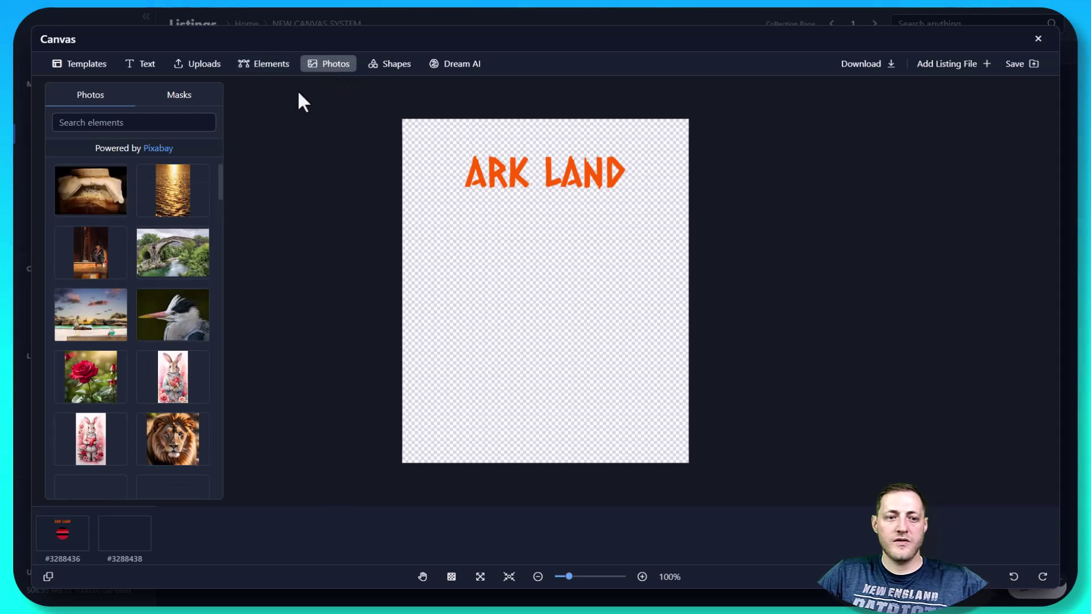
pyautogui.doubleClick(183, 149)
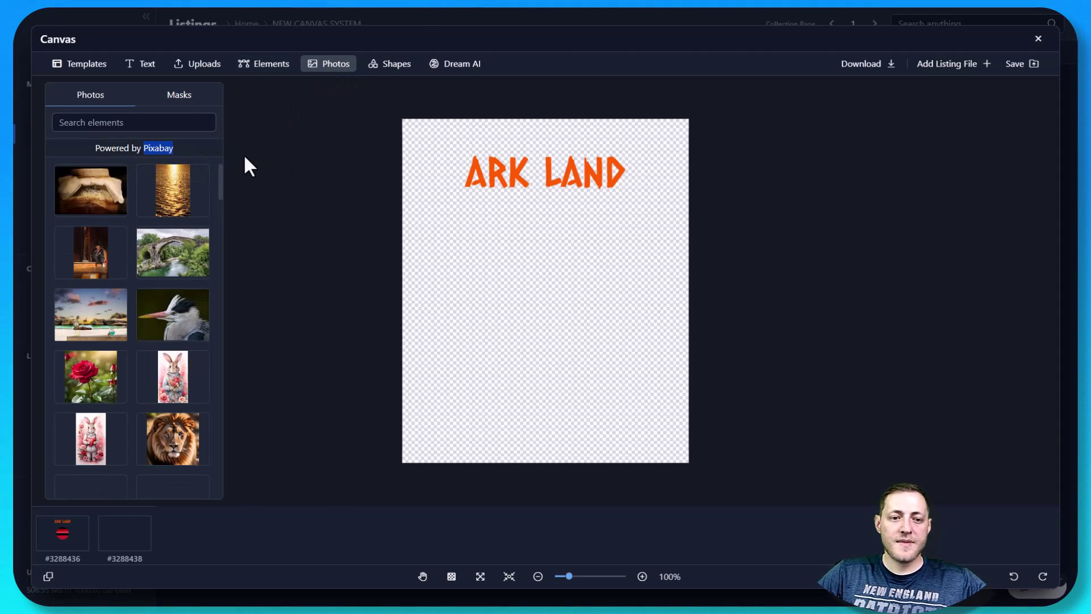
pyautogui.scroll(-5, 161, 285)
pyautogui.scroll(-3, 148, 245)
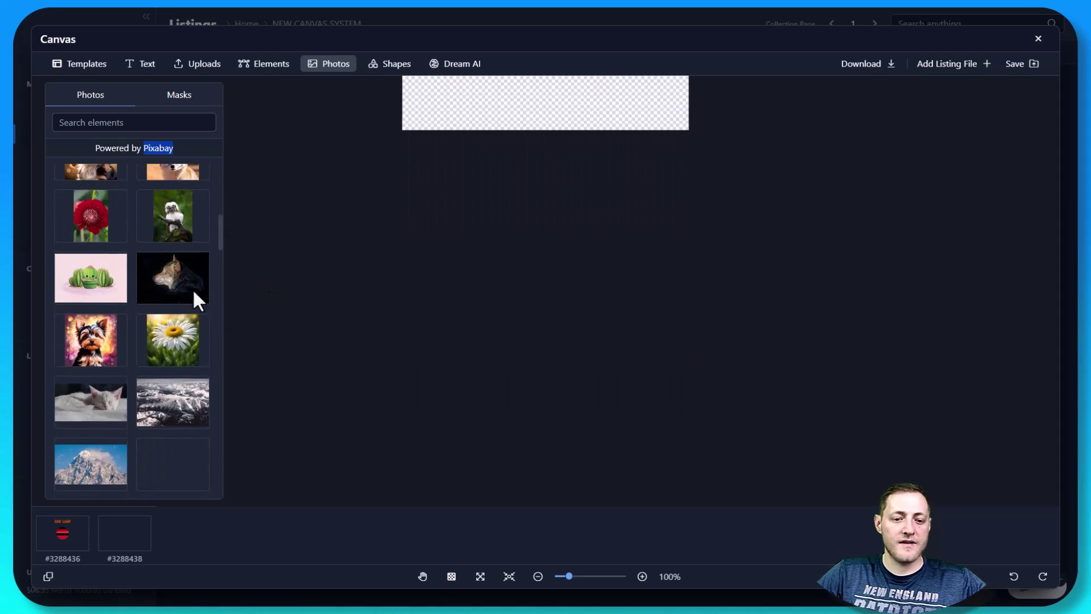
pyautogui.scroll(8, 195, 297)
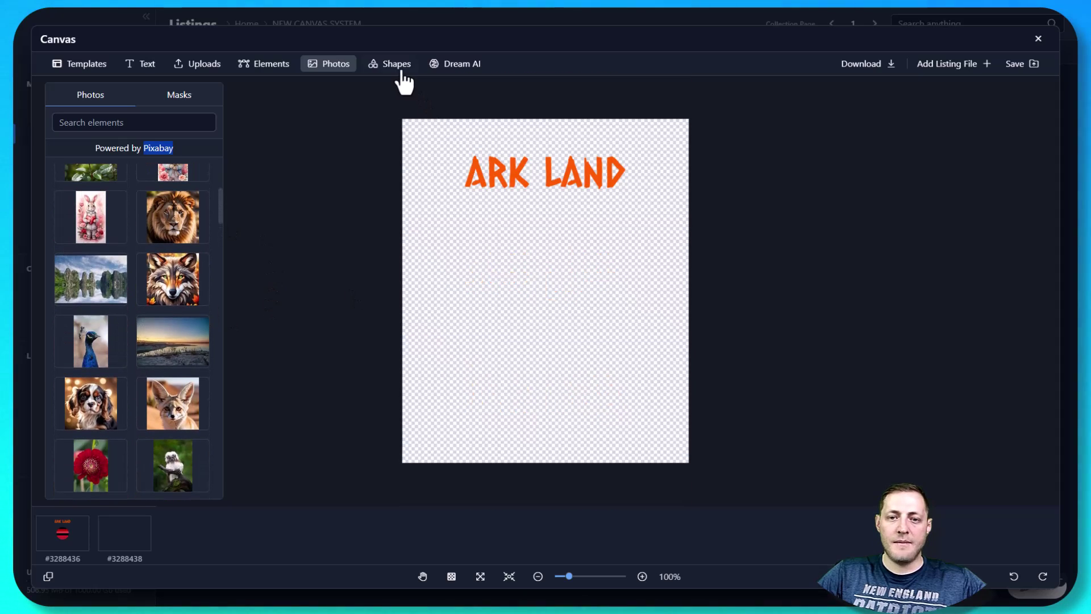
# Step: Browse the shapes library list
pyautogui.click(392, 64)
pyautogui.scroll(-2, 156, 250)
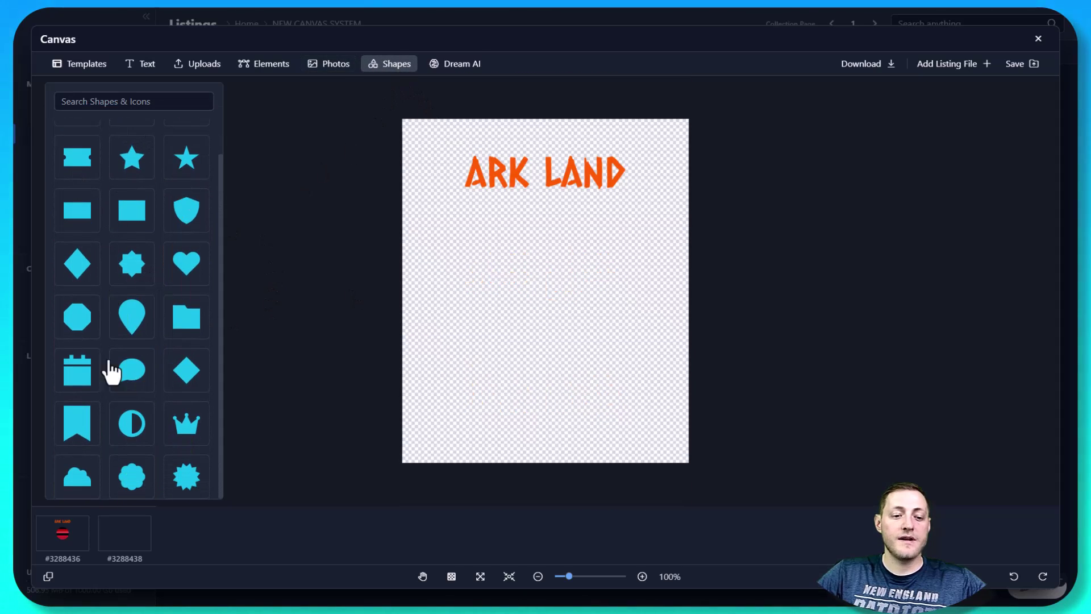
pyautogui.scroll(1, 176, 273)
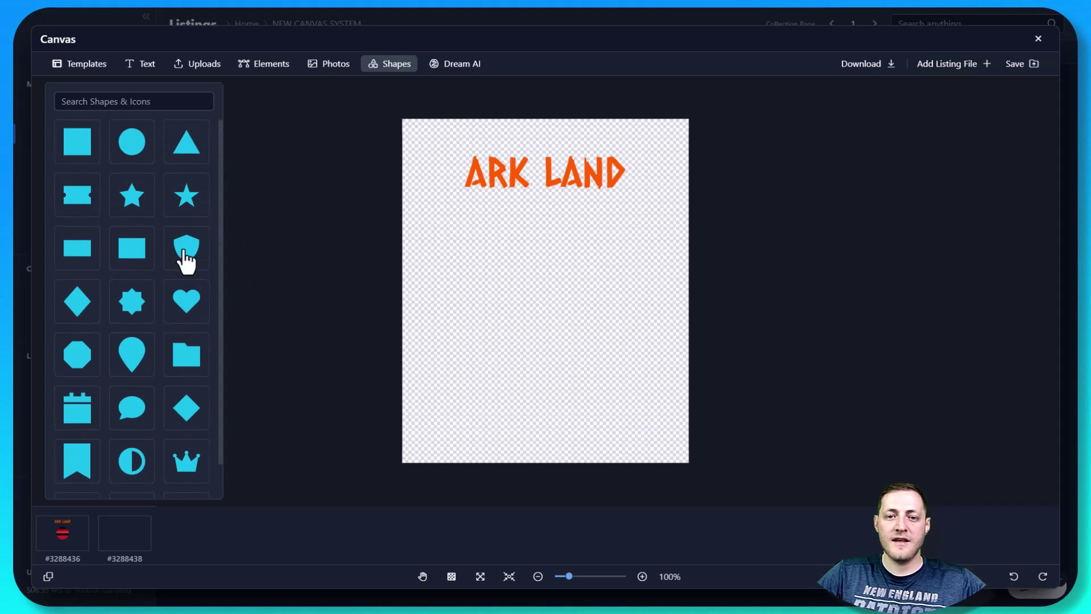
# Step: Open Dream AI, then sync the ARK LAND text onto the second page #3288438
pyautogui.click(462, 65)
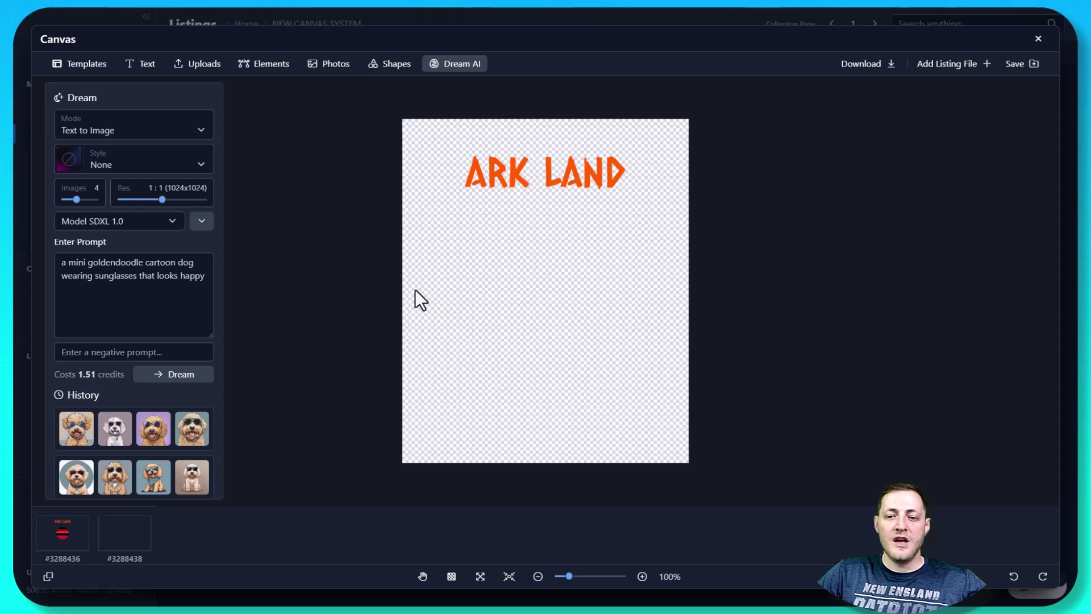
pyautogui.click(530, 175)
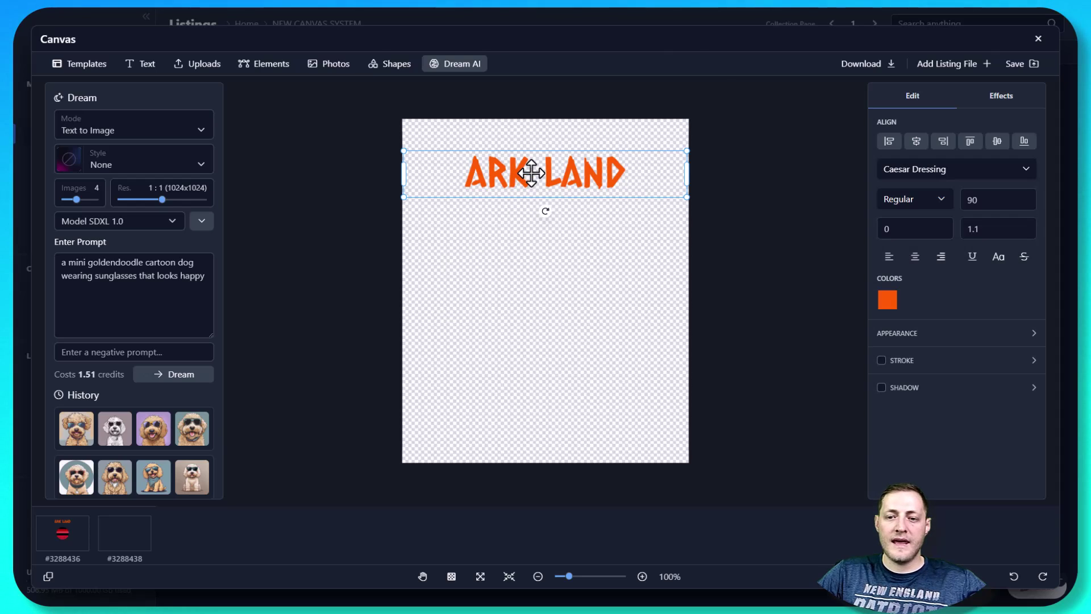
pyautogui.rightClick(531, 174)
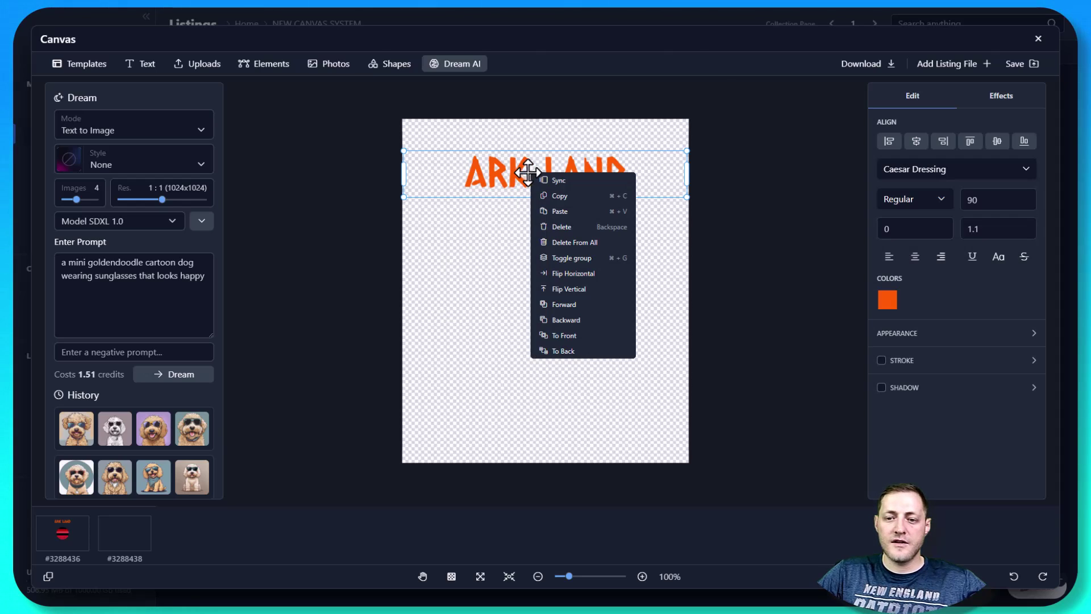
pyautogui.click(564, 181)
# Step: Add a goldendoodle image from Dream AI history, enlarge it to 4197 px below ARK LAND, and raise the title
pyautogui.click(151, 505)
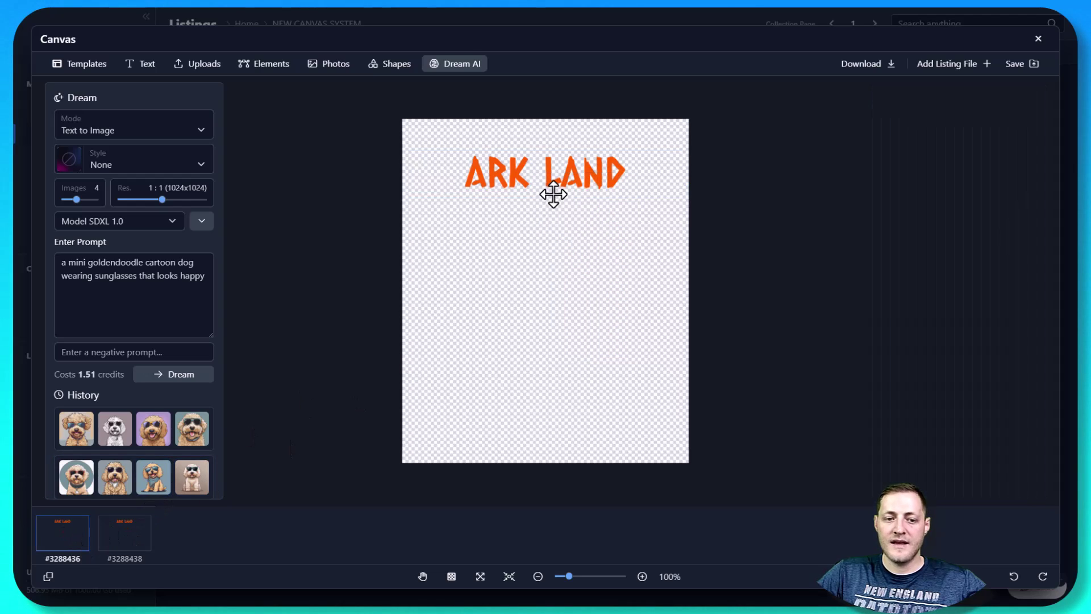
pyautogui.scroll(-2, 165, 431)
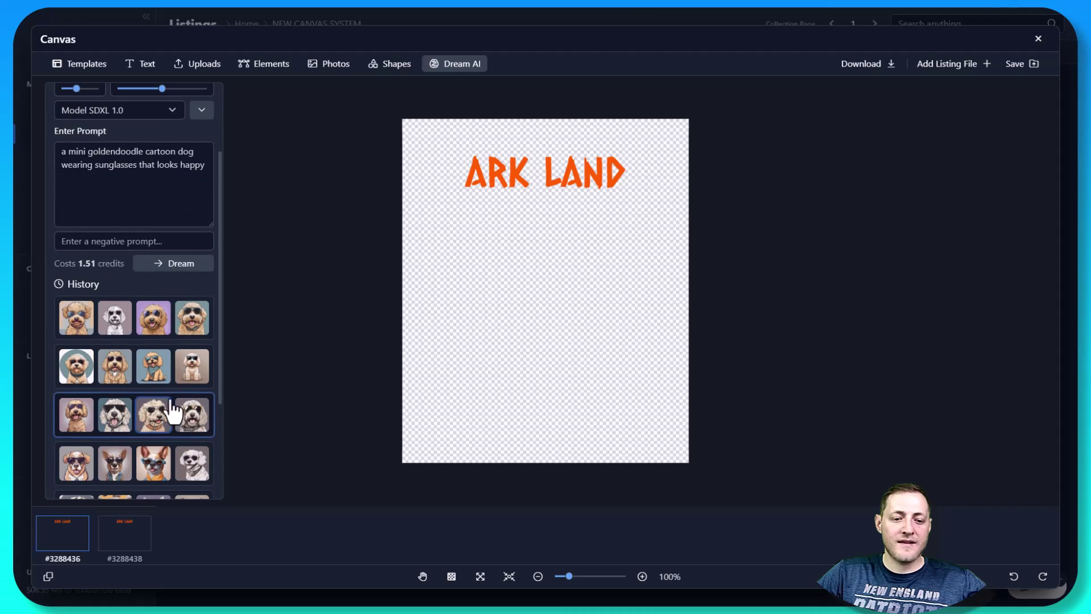
pyautogui.click(154, 366)
pyautogui.moveTo(642, 223); pyautogui.dragTo(707, 153)
pyautogui.moveTo(629, 250); pyautogui.dragTo(604, 284)
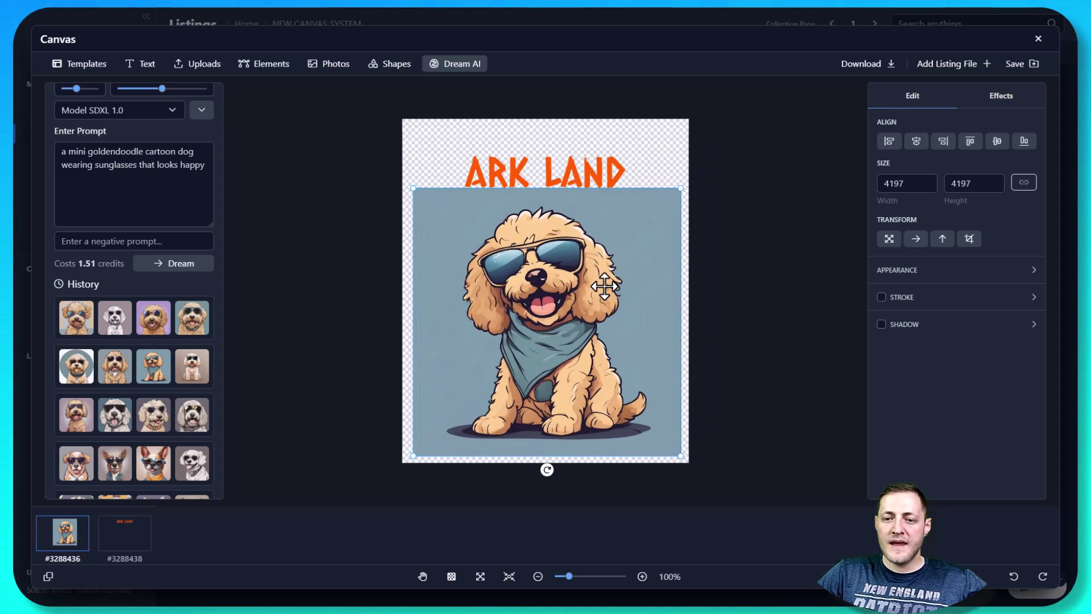
pyautogui.moveTo(563, 176)
pyautogui.mouseDown()
pyautogui.moveTo(557, 165)
pyautogui.moveTo(571, 161)
pyautogui.mouseUp()
pyautogui.moveTo(570, 233); pyautogui.dragTo(567, 227)
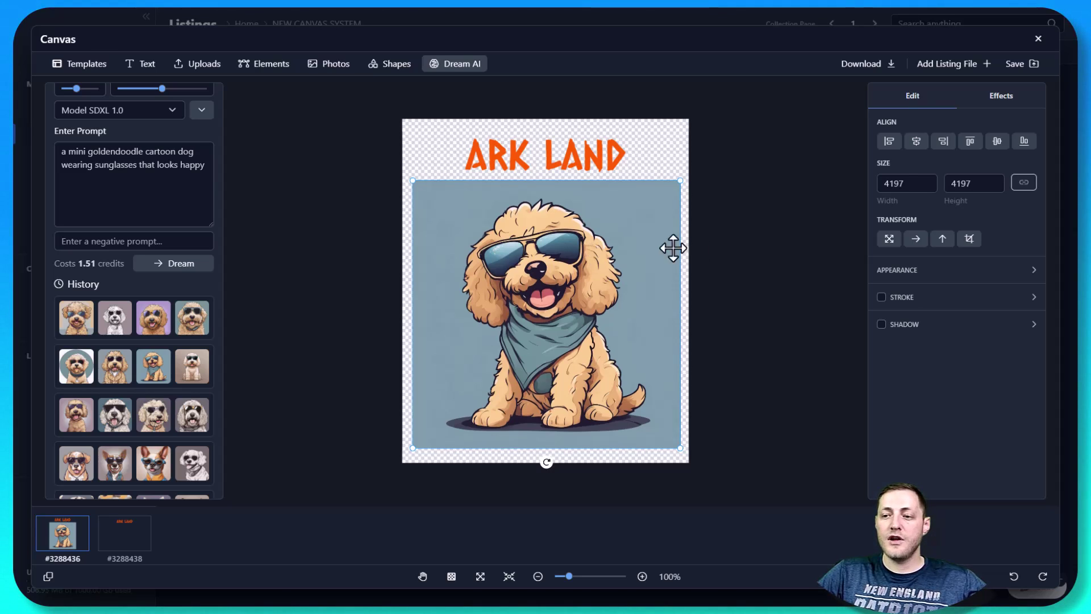
# Step: Remove the goldendoodle image's background with Effects
pyautogui.click(1000, 95)
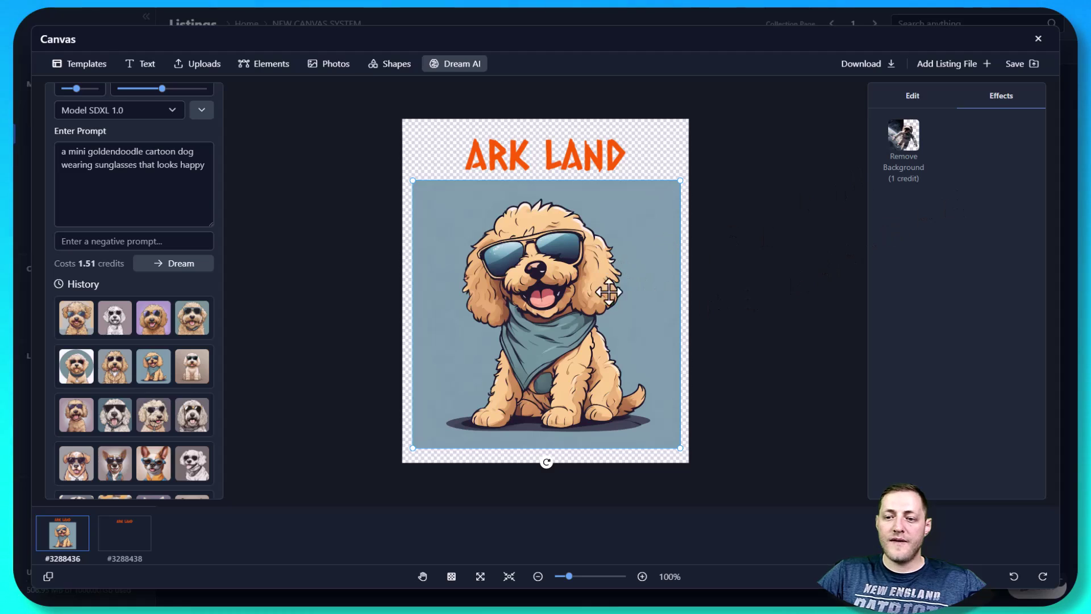
pyautogui.click(956, 104)
pyautogui.click(1001, 113)
pyautogui.click(899, 145)
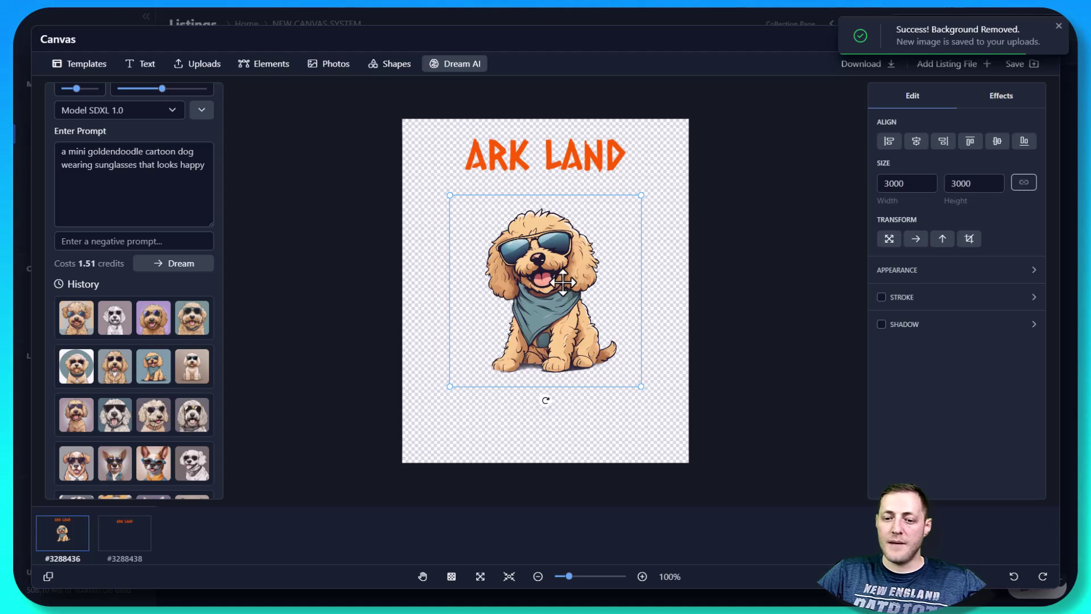
# Step: Enlarge the cut-out dog to 4541 px and centre it horizontally beneath ARK LAND
pyautogui.moveTo(570, 286)
pyautogui.mouseDown()
pyautogui.moveTo(544, 309)
pyautogui.moveTo(556, 301)
pyautogui.mouseUp()
pyautogui.moveTo(627, 220); pyautogui.dragTo(697, 144)
pyautogui.moveTo(443, 406); pyautogui.dragTo(398, 456)
pyautogui.click(921, 145)
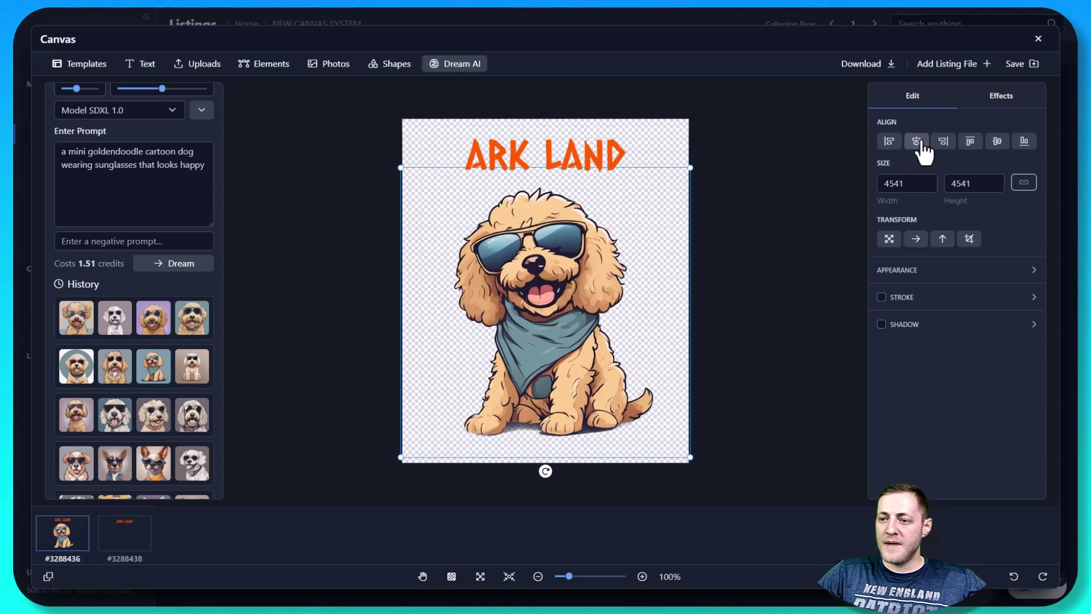
pyautogui.click(591, 152)
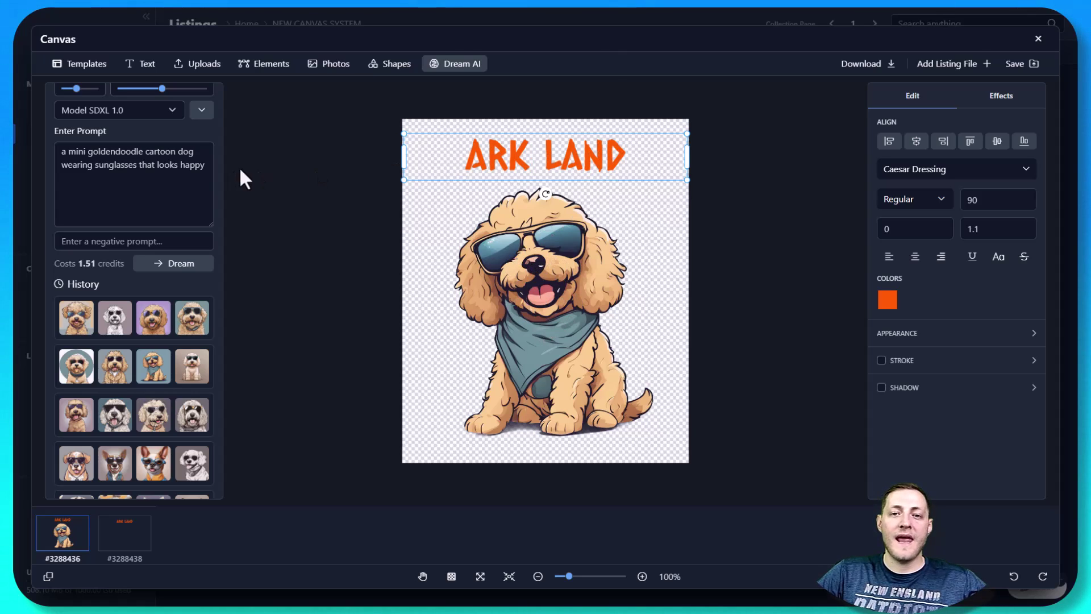
# Step: Change the title text from ARK LAND to MYA
pyautogui.doubleClick(640, 151)
pyautogui.hotkey('ctrl', 'a')
pyautogui.write('MA')
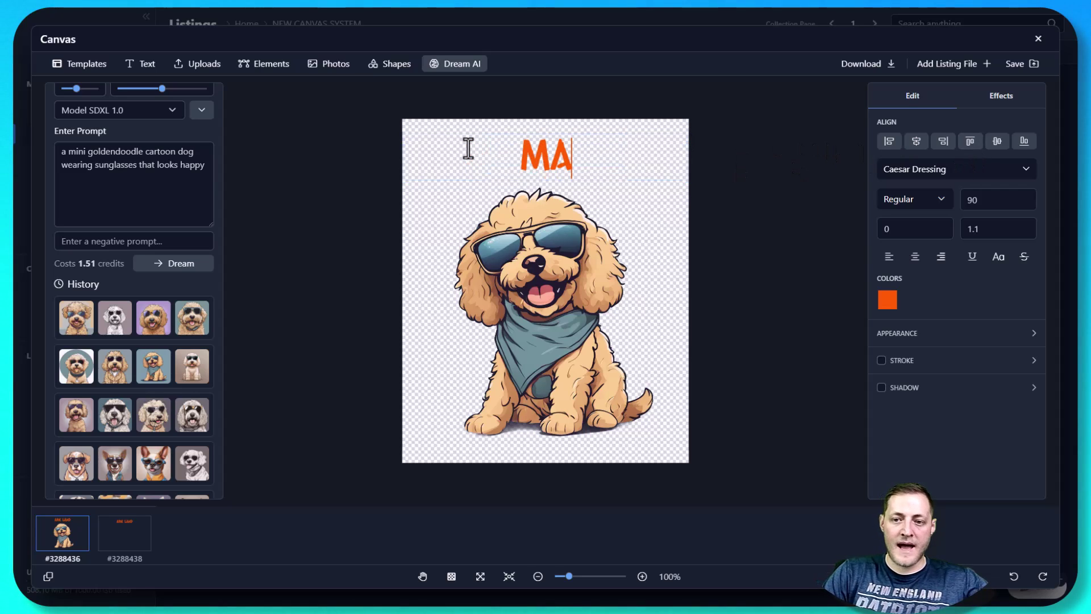
pyautogui.write('SA')
pyautogui.press('BackSpace')
pyautogui.press('BackSpace')
pyautogui.write('A')
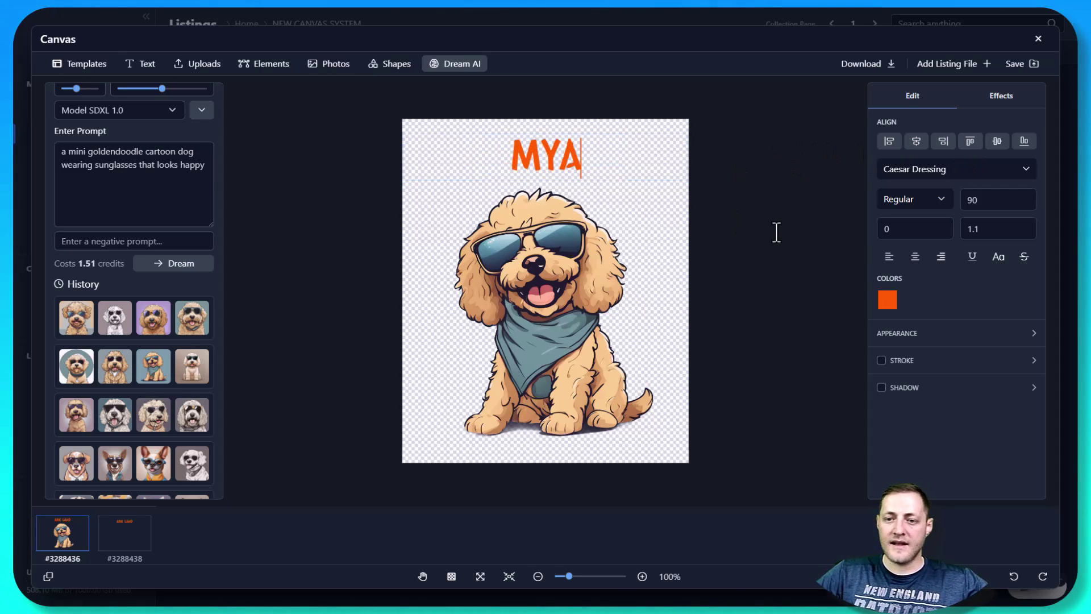
pyautogui.click(776, 231)
pyautogui.click(650, 170)
pyautogui.click(560, 152)
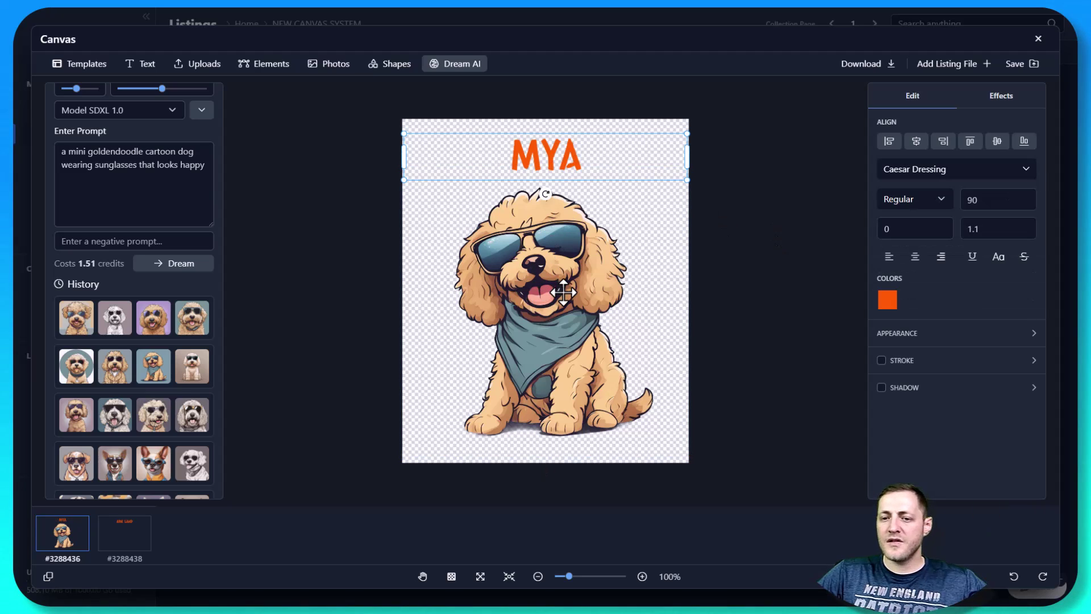
# Step: Colour the MYA title with the bandana's grey-blue 6f919a and add a dark stroke outline
pyautogui.click(888, 301)
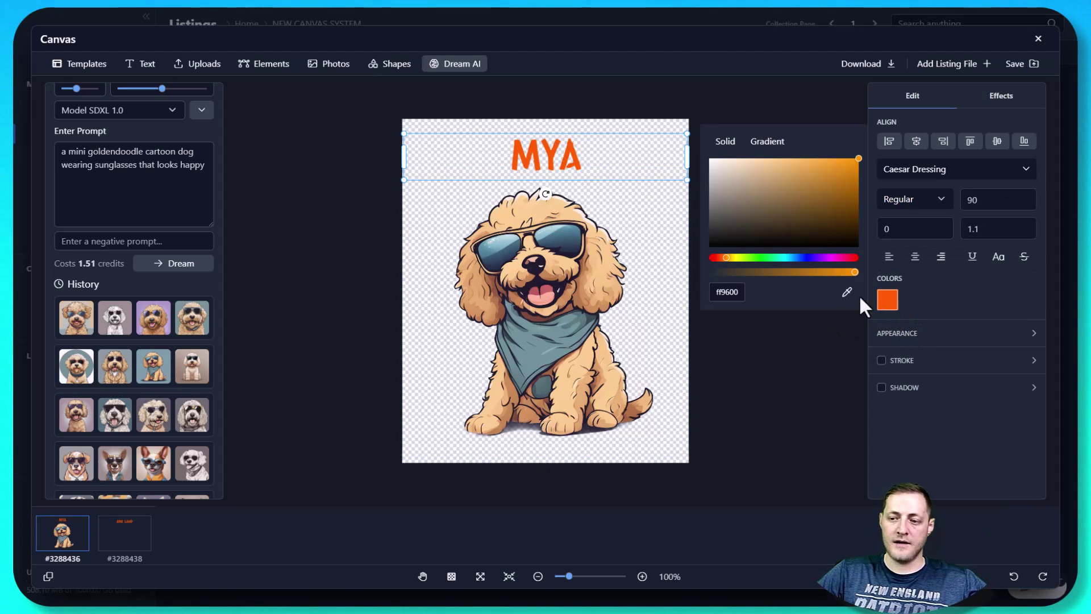
pyautogui.click(847, 291)
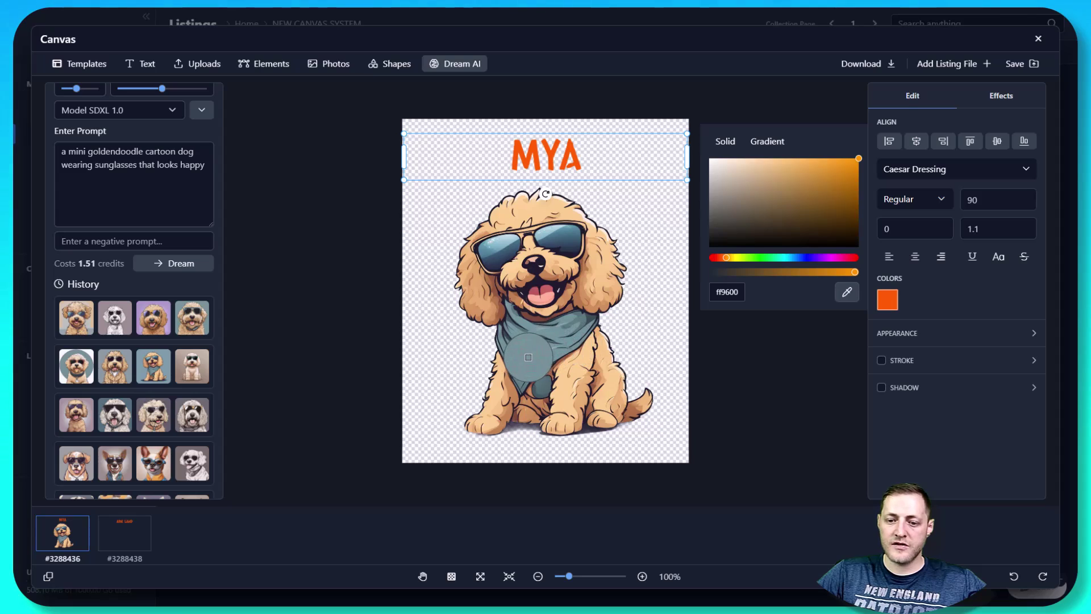
pyautogui.click(521, 361)
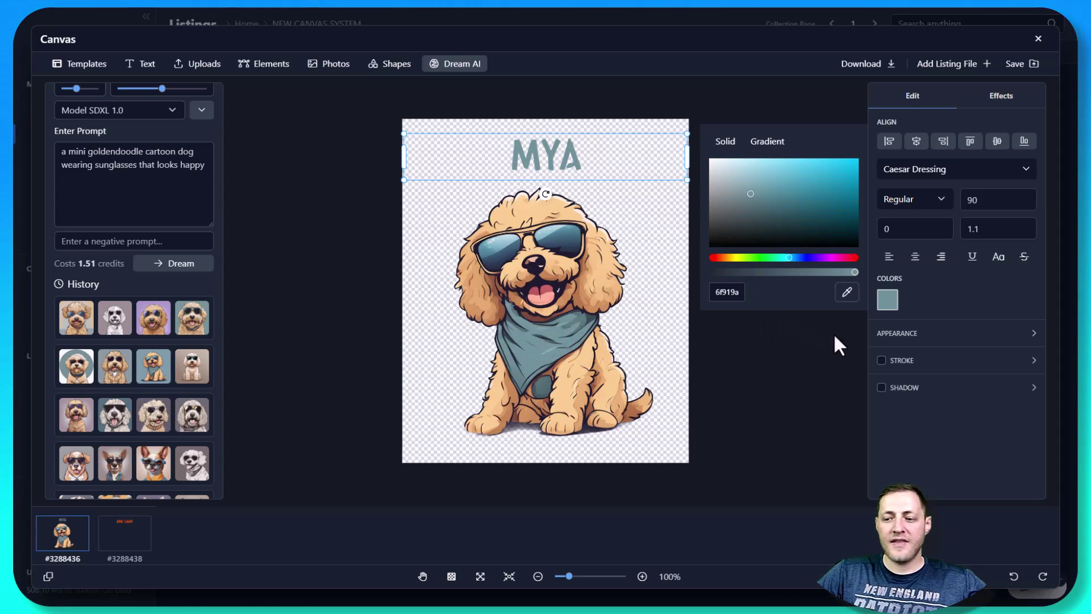
pyautogui.click(882, 361)
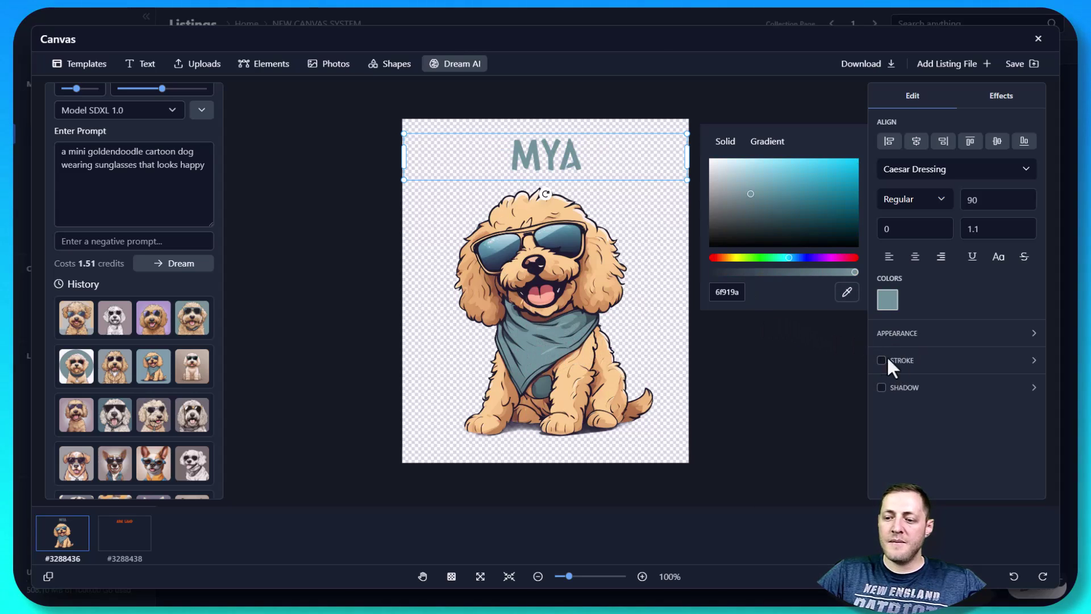
pyautogui.click(921, 336)
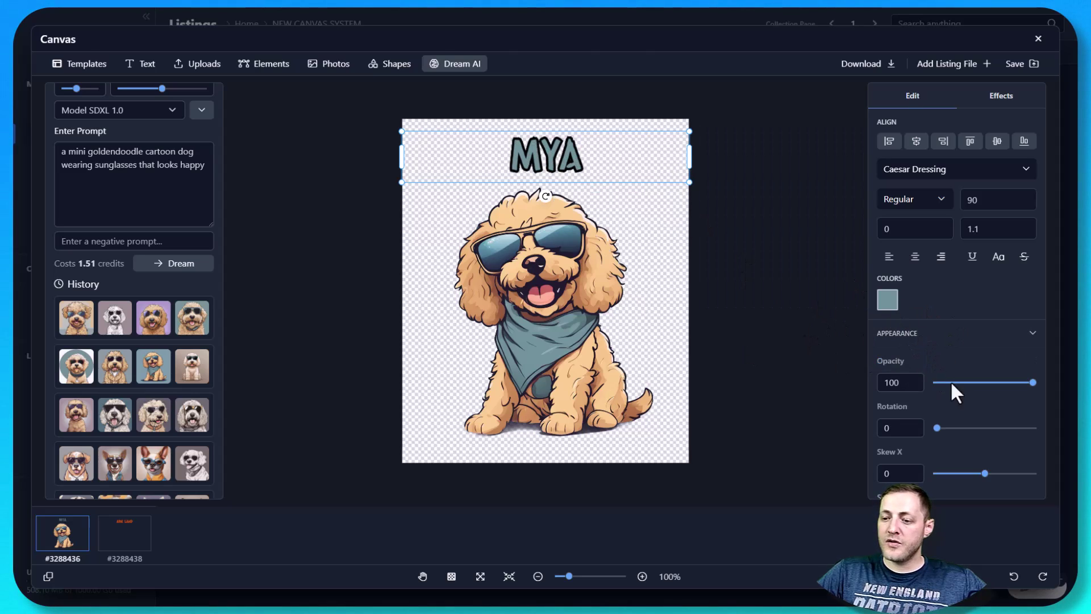
pyautogui.moveTo(1033, 387)
pyautogui.mouseDown()
pyautogui.moveTo(990, 400)
pyautogui.moveTo(1039, 380)
pyautogui.mouseUp()
pyautogui.scroll(-2, 965, 295)
pyautogui.scroll(2, 909, 295)
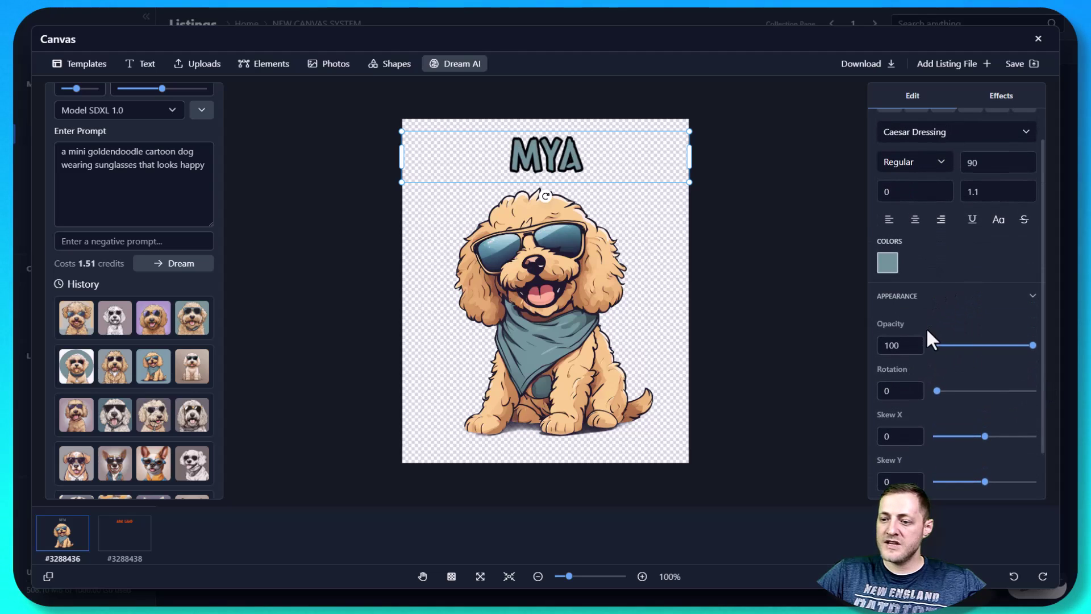
pyautogui.click(924, 333)
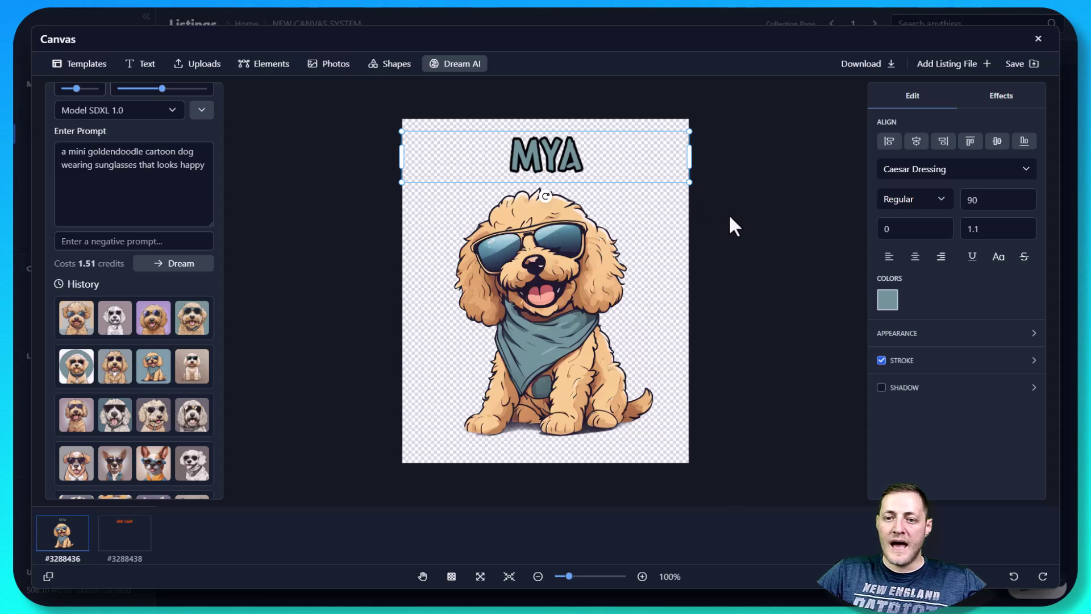
# Step: Switch to design page #3288438 and select its ARK LAND title
pyautogui.rightClick(542, 153)
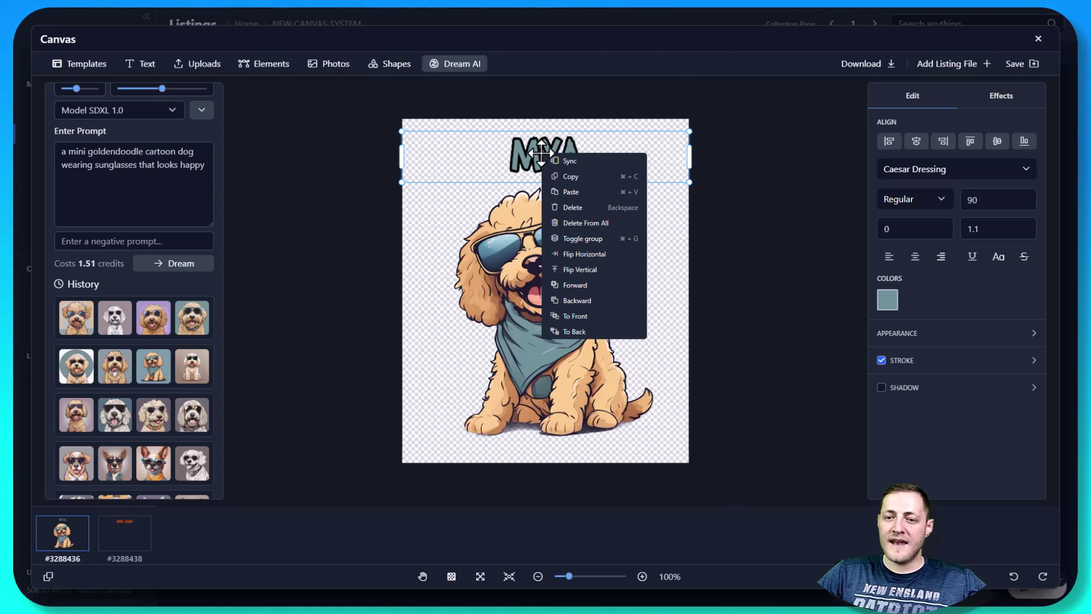
pyautogui.click(575, 171)
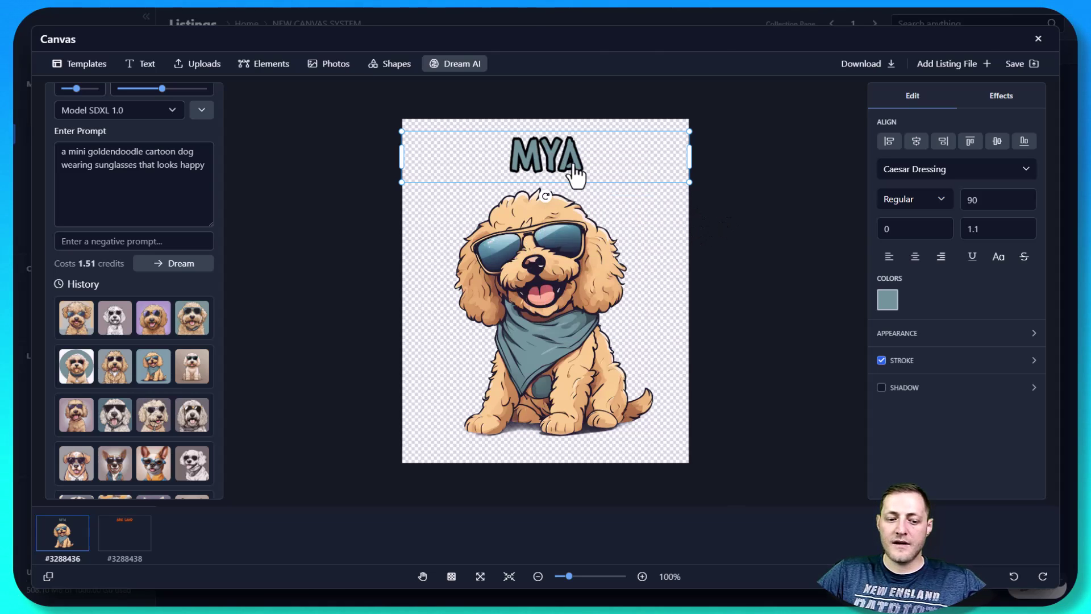
pyautogui.click(126, 538)
pyautogui.click(87, 531)
pyautogui.click(111, 542)
pyautogui.click(529, 152)
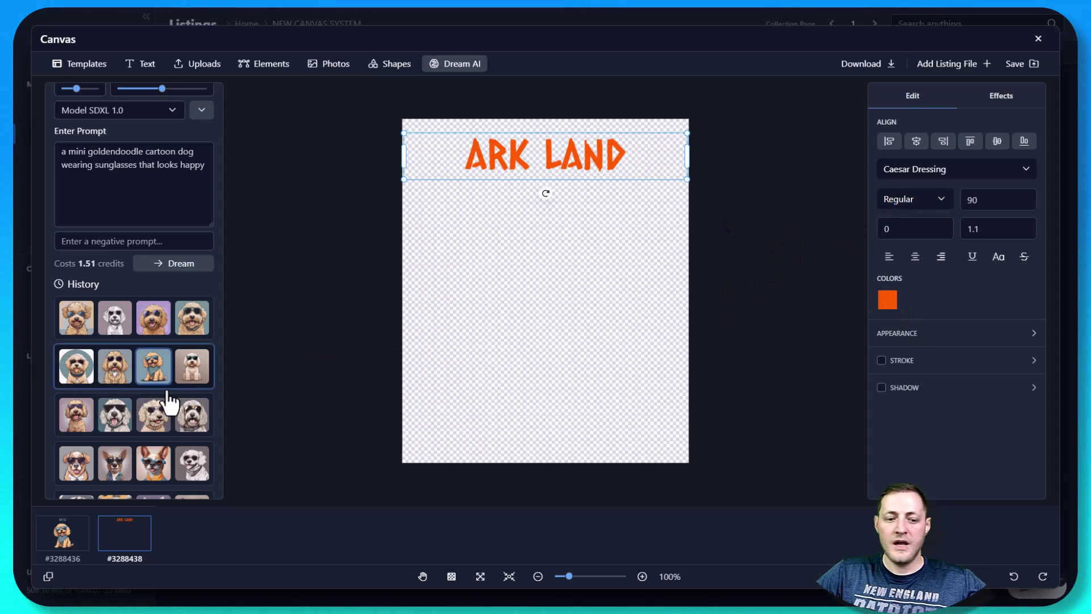
pyautogui.scroll(-1, 149, 396)
pyautogui.scroll(-3, 149, 396)
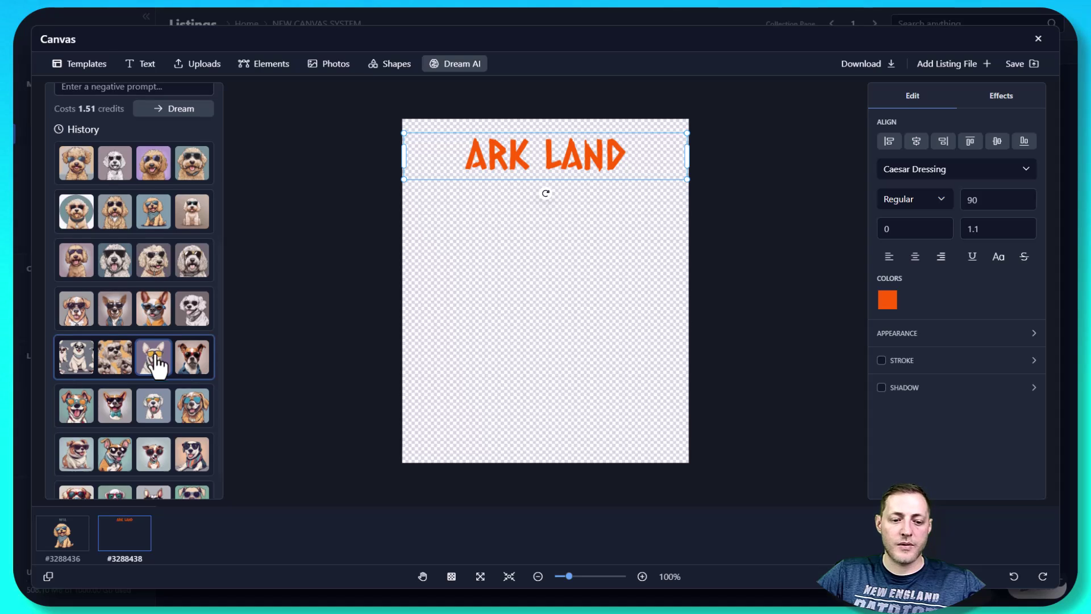
pyautogui.scroll(-1, 153, 364)
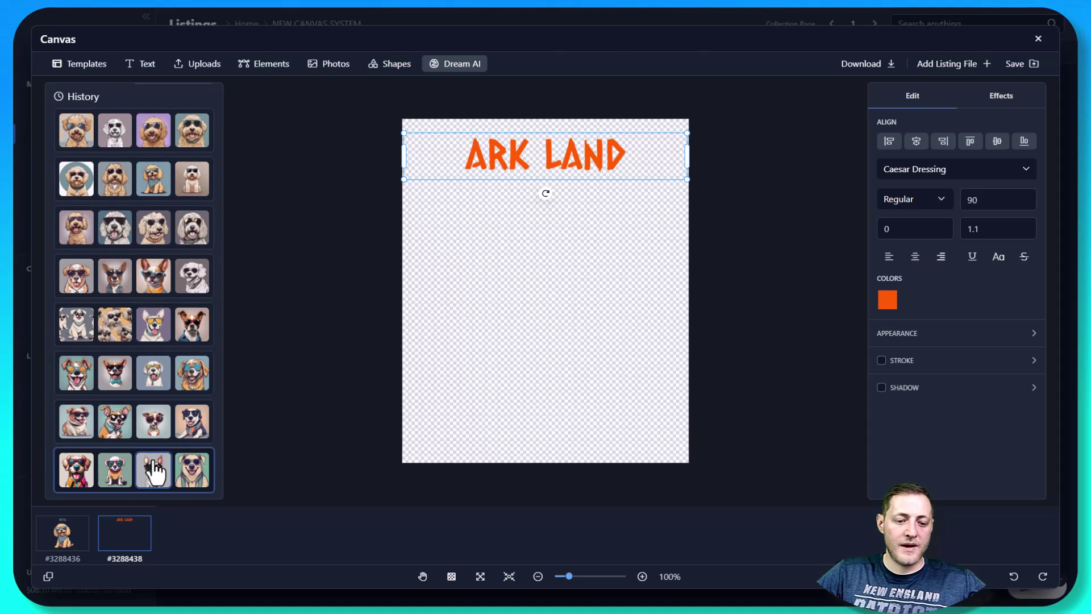
# Step: Add the sunglasses dog in a denim vest, remove its background, and enlarge it to 4423 px
pyautogui.click(121, 287)
pyautogui.moveTo(549, 284); pyautogui.dragTo(549, 287)
pyautogui.click(997, 108)
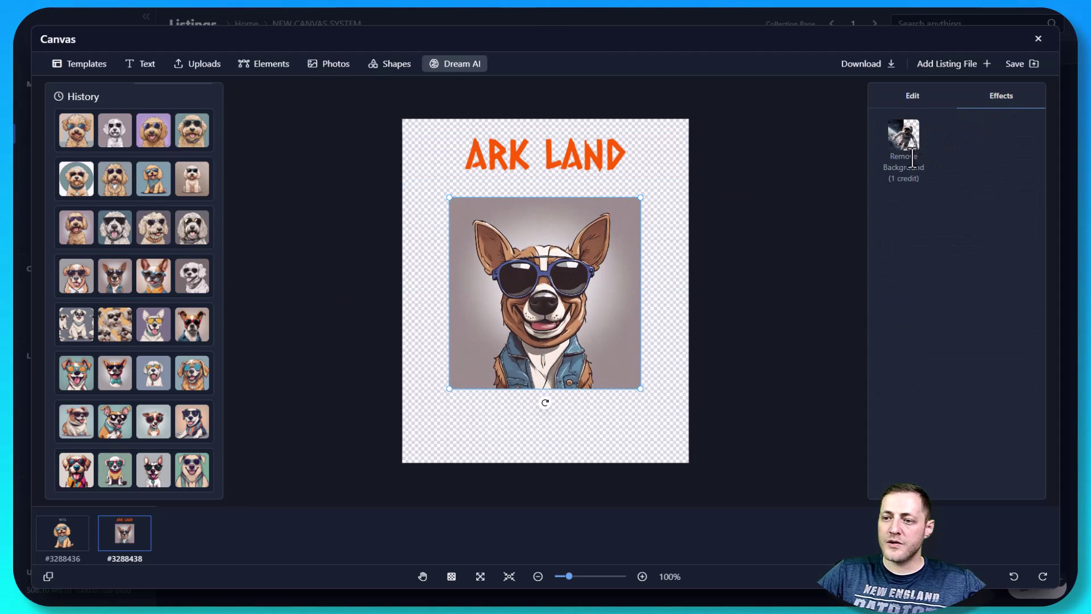
pyautogui.click(909, 141)
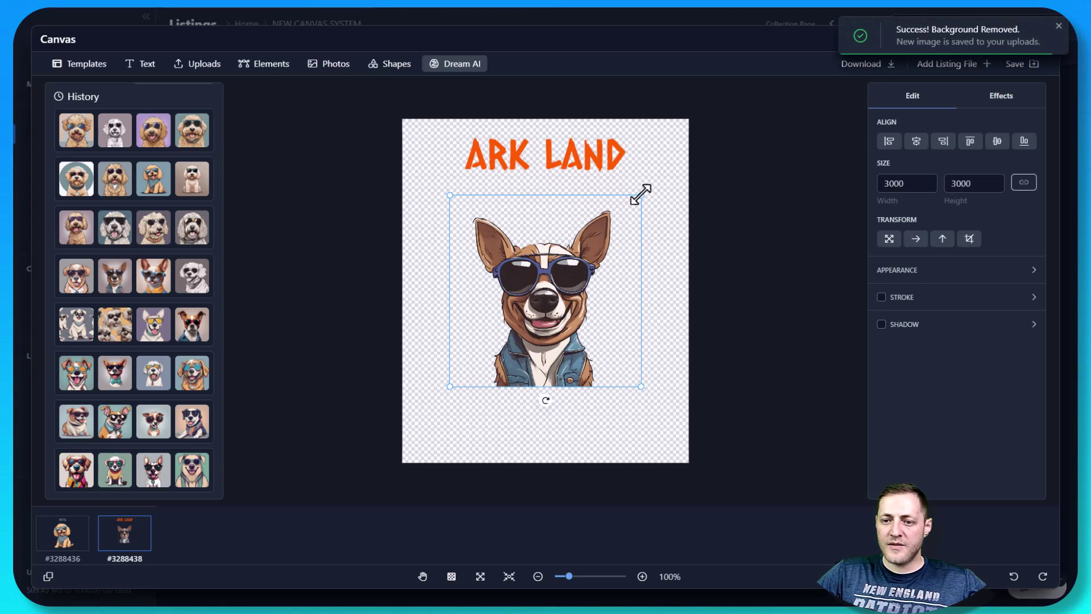
pyautogui.moveTo(641, 195); pyautogui.dragTo(688, 159)
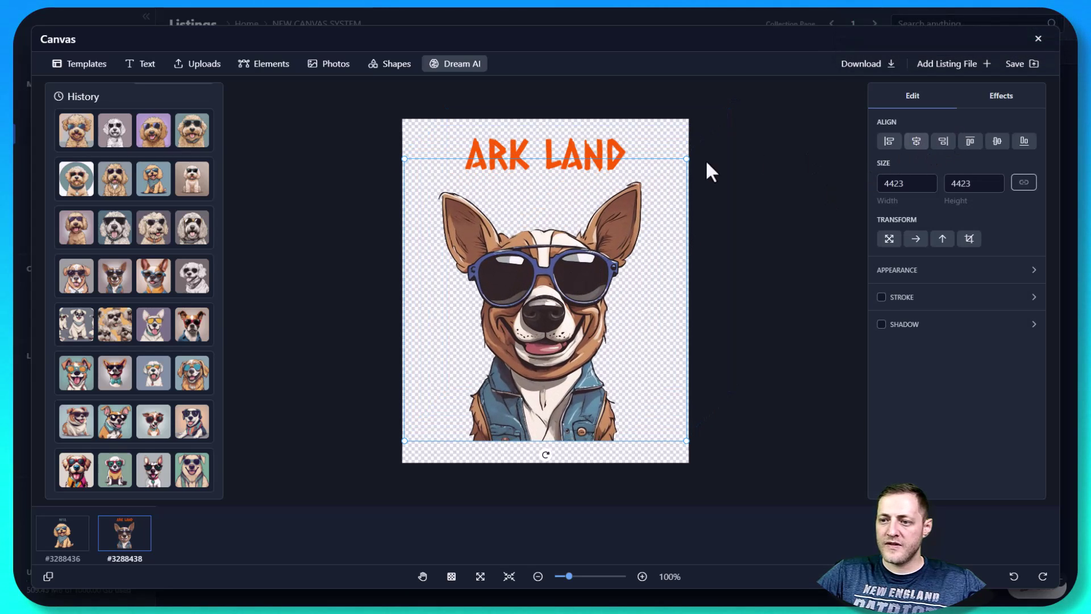
# Step: Colour ARK LAND slate blue 515e8d sampled from the sunglasses and add a dark outline
pyautogui.click(686, 171)
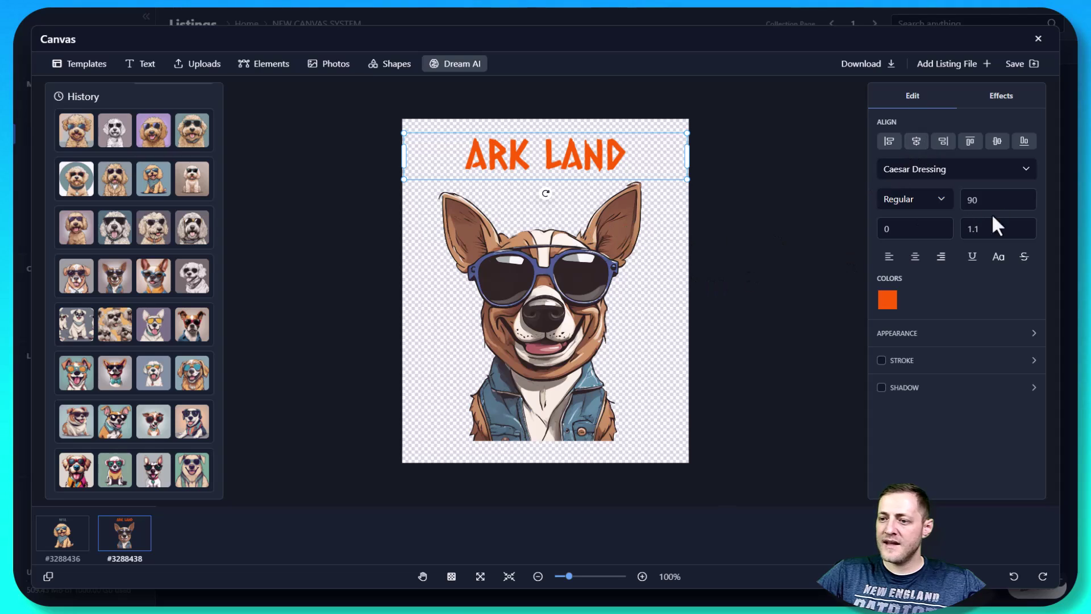
pyautogui.click(890, 304)
pyautogui.click(847, 292)
pyautogui.click(544, 268)
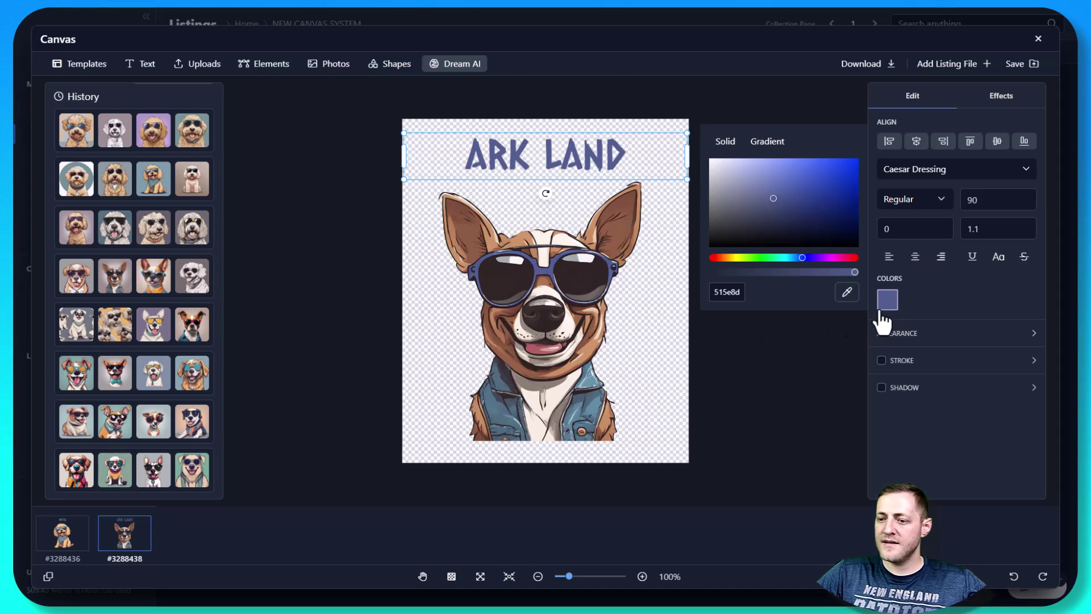
pyautogui.click(882, 360)
# Step: Centre the dog image horizontally on the page
pyautogui.click(643, 250)
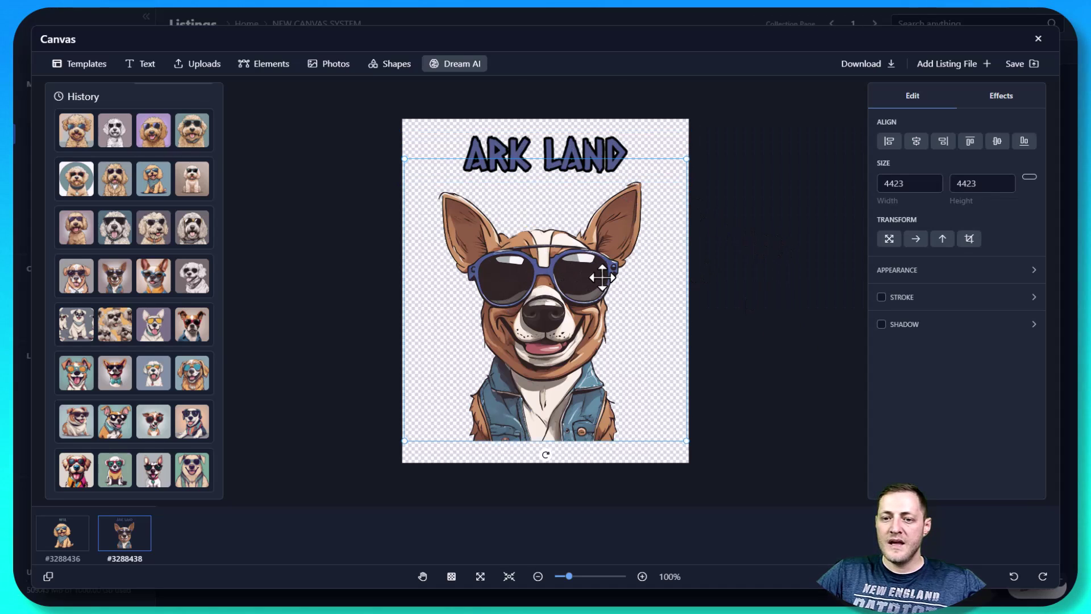
pyautogui.click(917, 141)
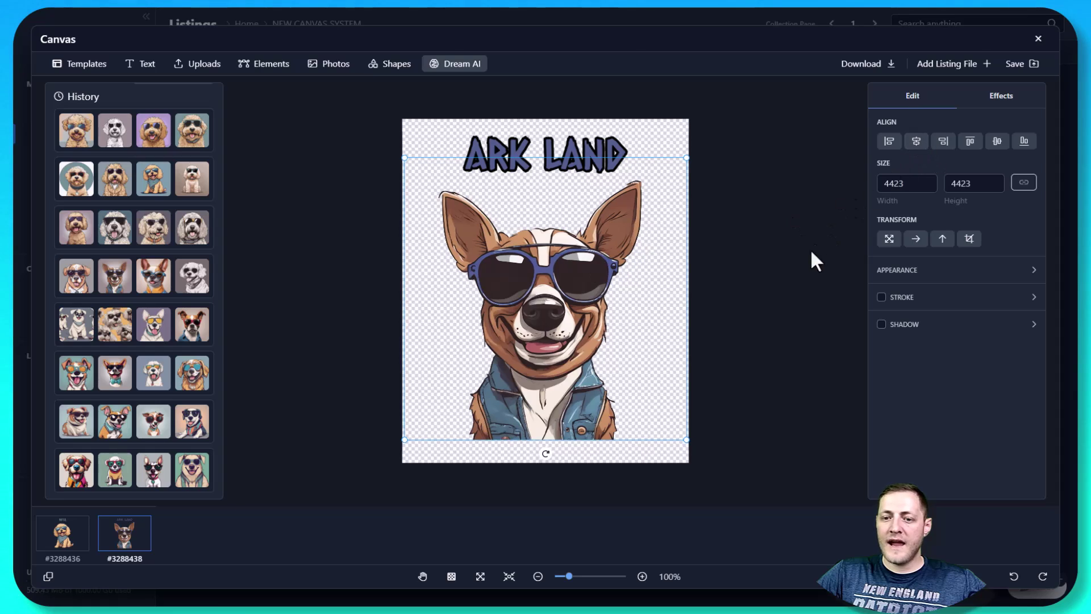
pyautogui.click(789, 346)
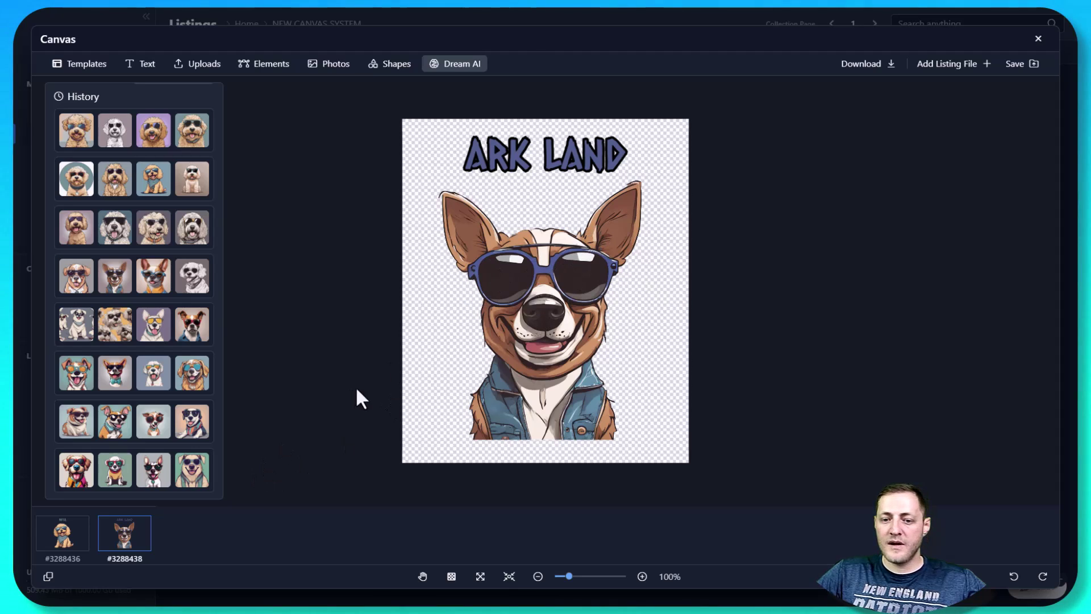
# Step: Switch between the ARK LAND and MYA pages, ending on the MYA page
pyautogui.click(80, 543)
pyautogui.click(102, 531)
pyautogui.click(85, 528)
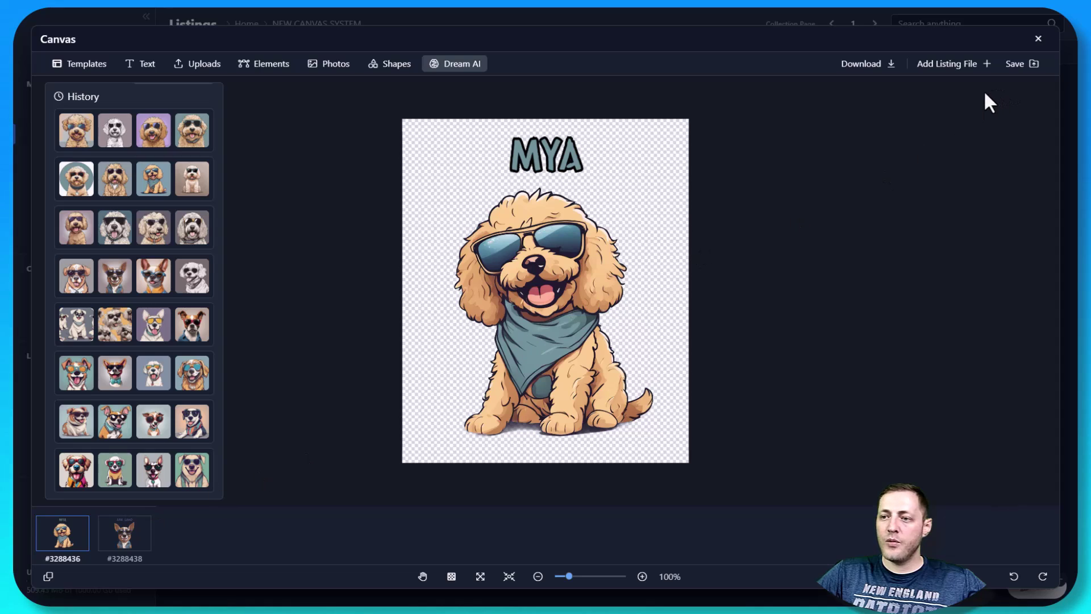
# Step: Save the dog designs as editable PNGs to the Bella 3001 Print File slot
pyautogui.click(1020, 66)
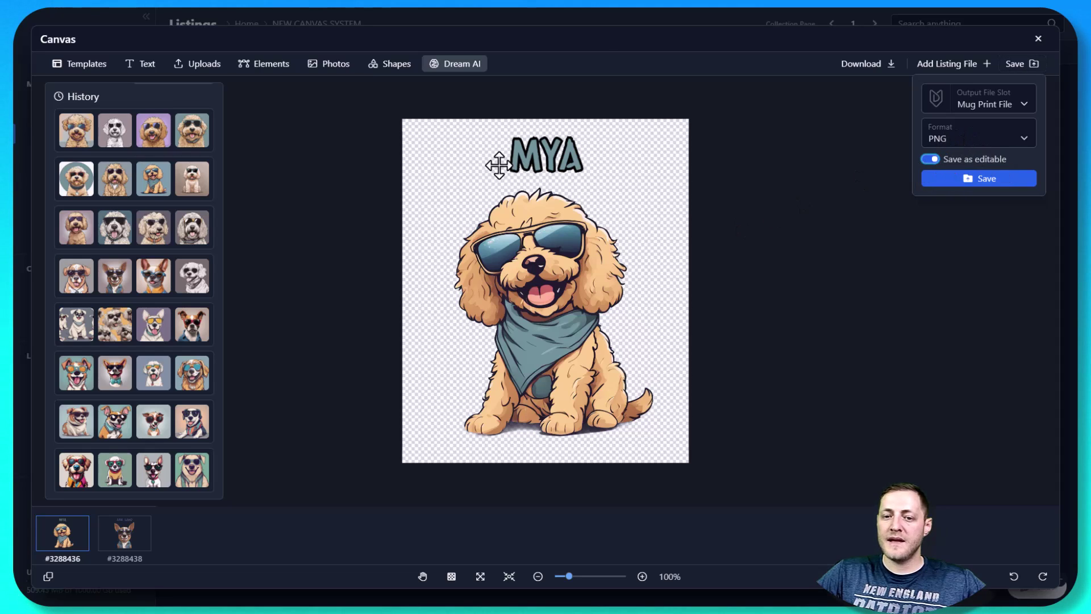
pyautogui.click(982, 107)
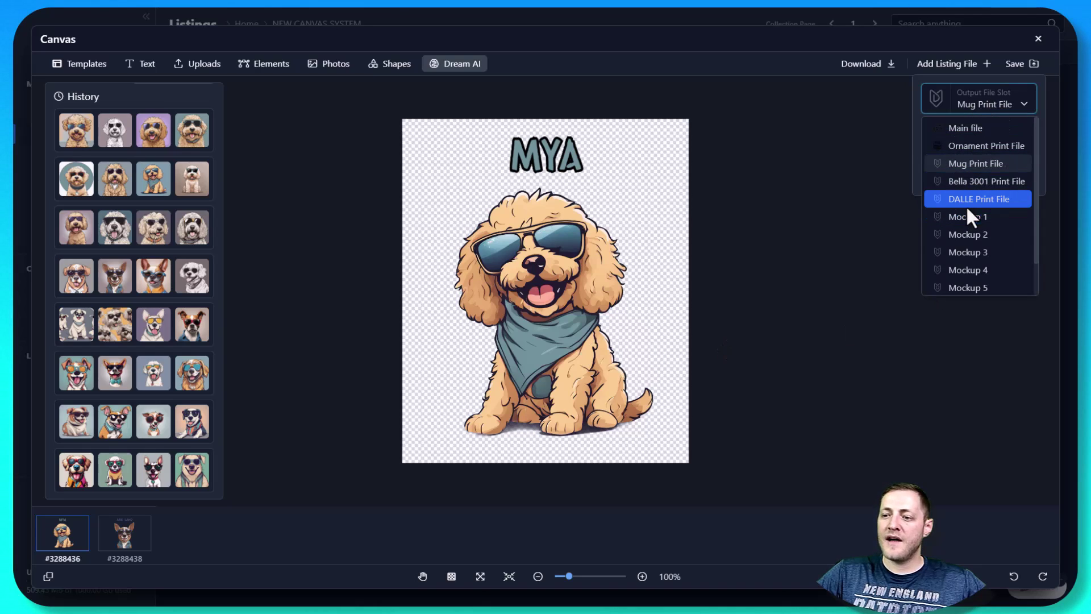
pyautogui.click(992, 199)
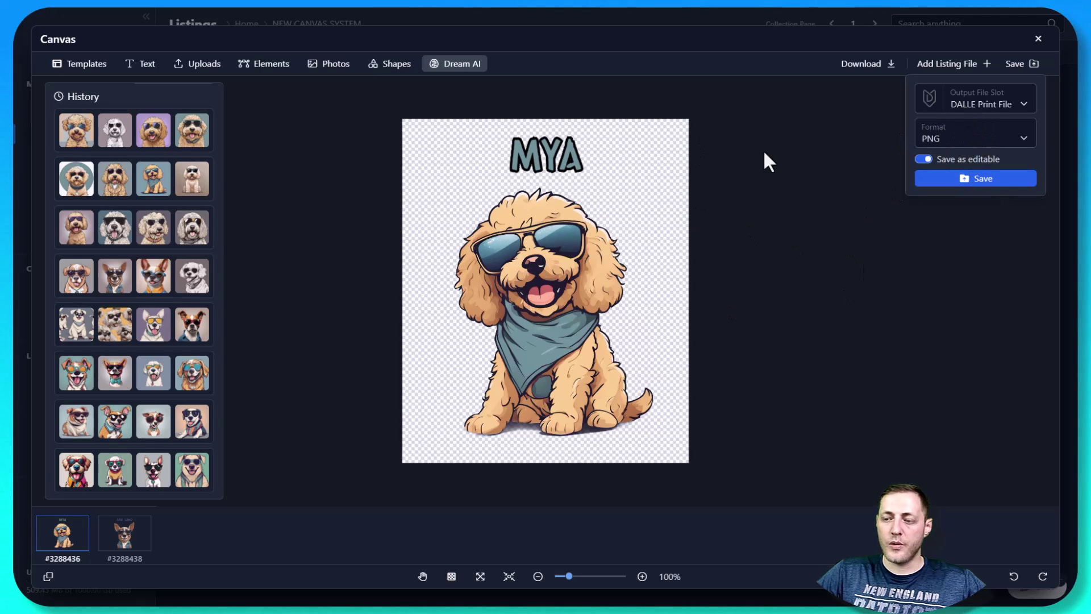
pyautogui.click(1020, 104)
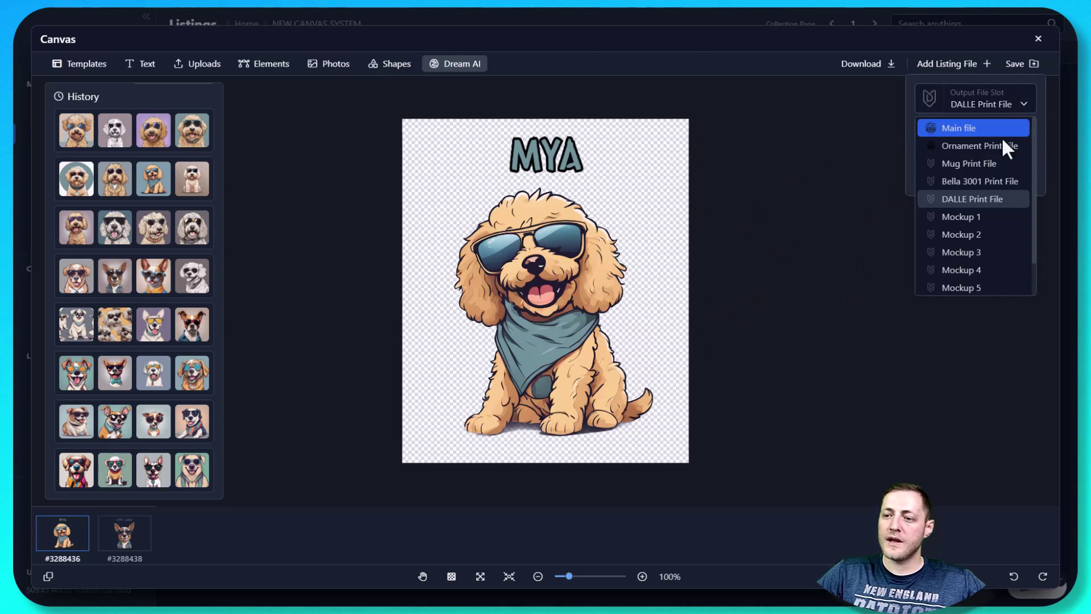
pyautogui.click(974, 182)
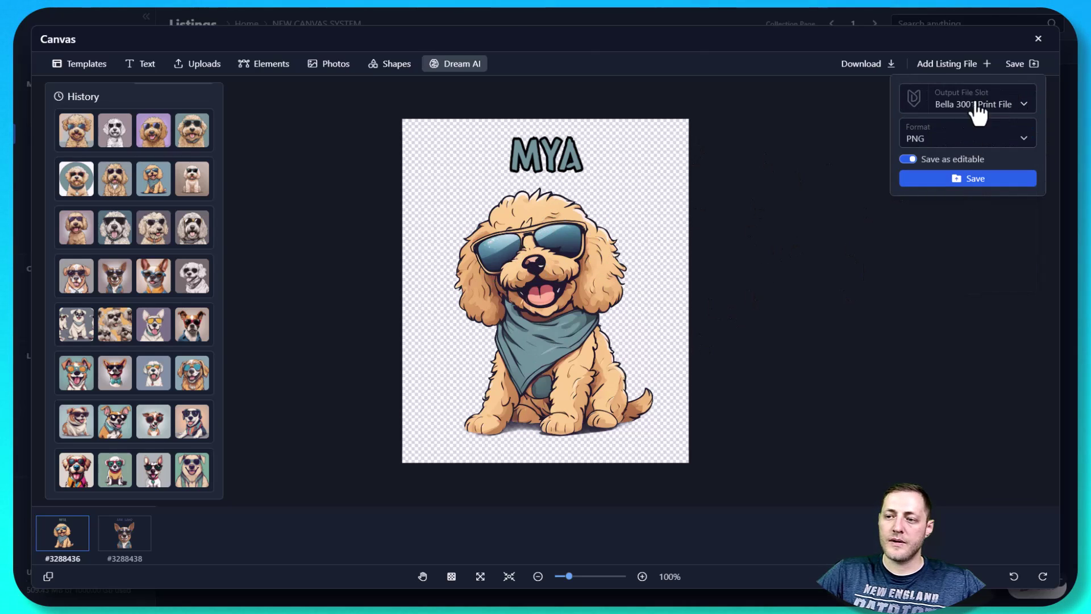
pyautogui.click(968, 181)
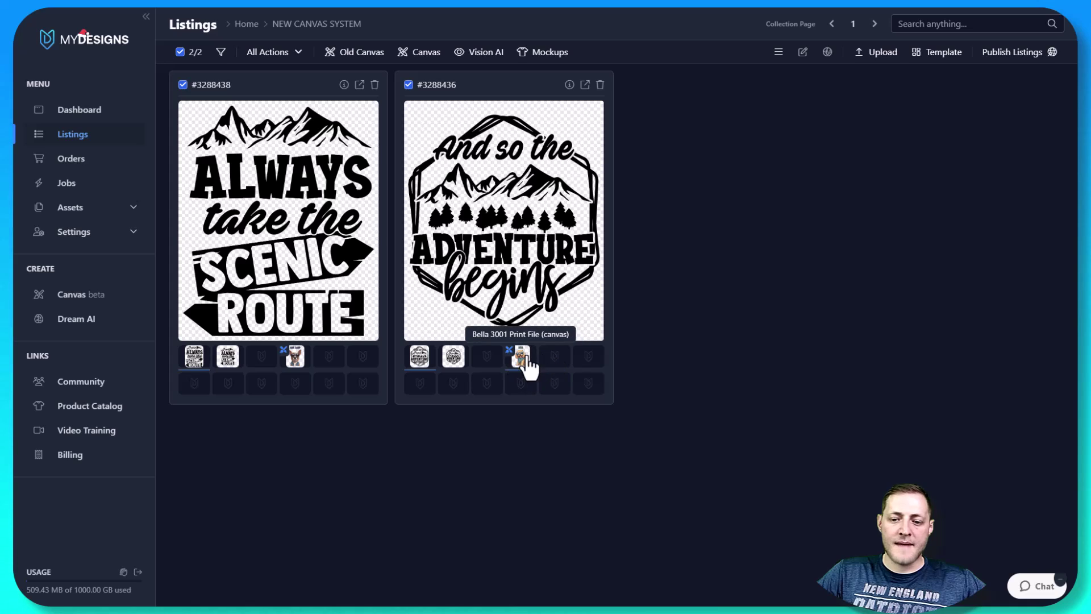
# Step: Make the saved Bella 3001 Print File canvas design the listing's main image
pyautogui.click(295, 358)
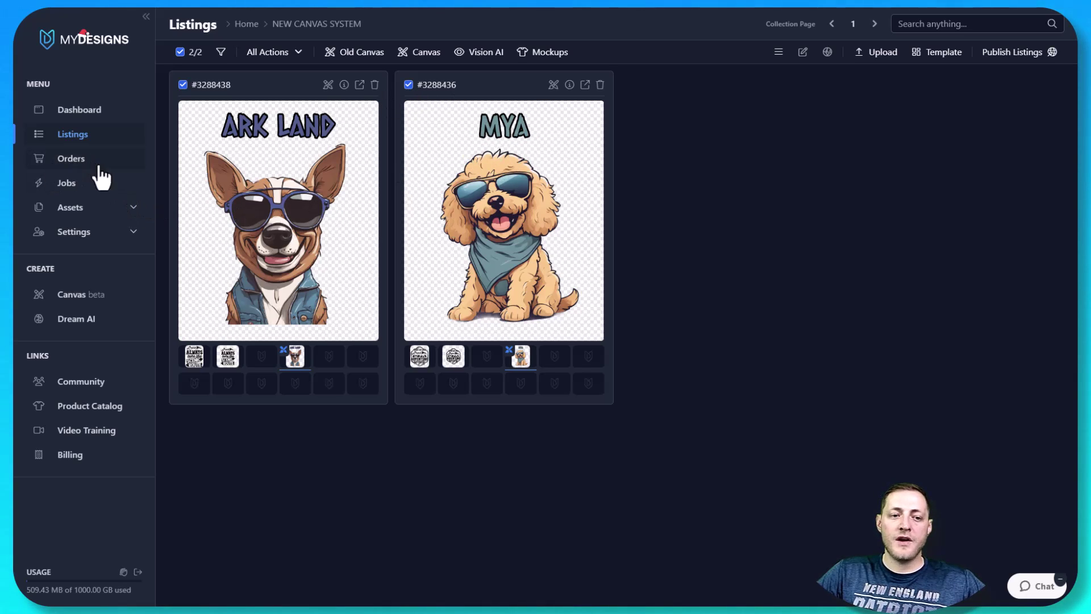
# Step: Replace the ARK LAND text on the first listing's dog design with TOMMY
pyautogui.click(328, 85)
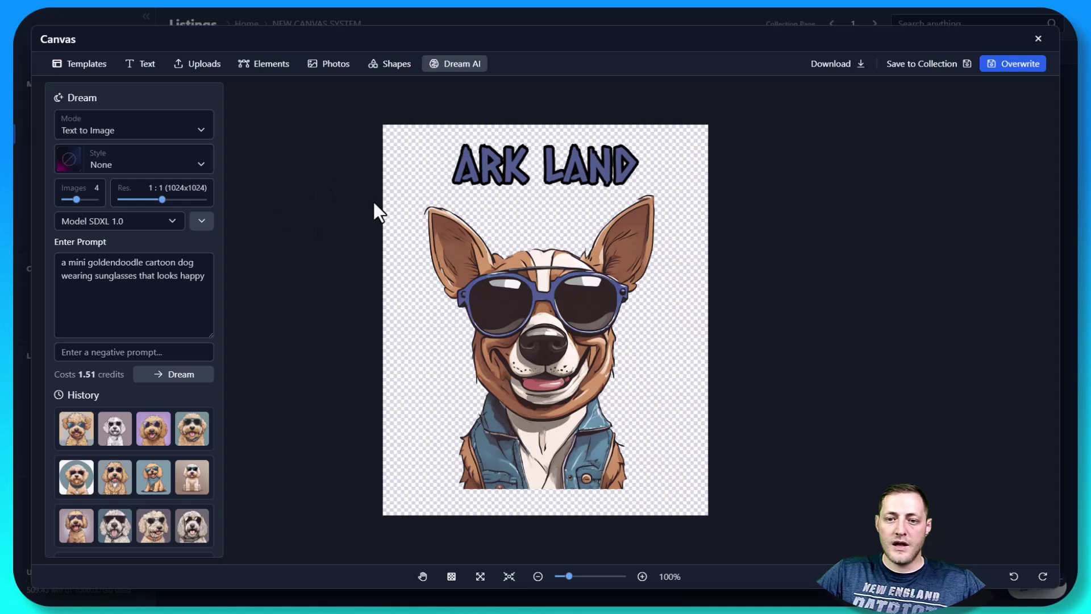
pyautogui.click(563, 157)
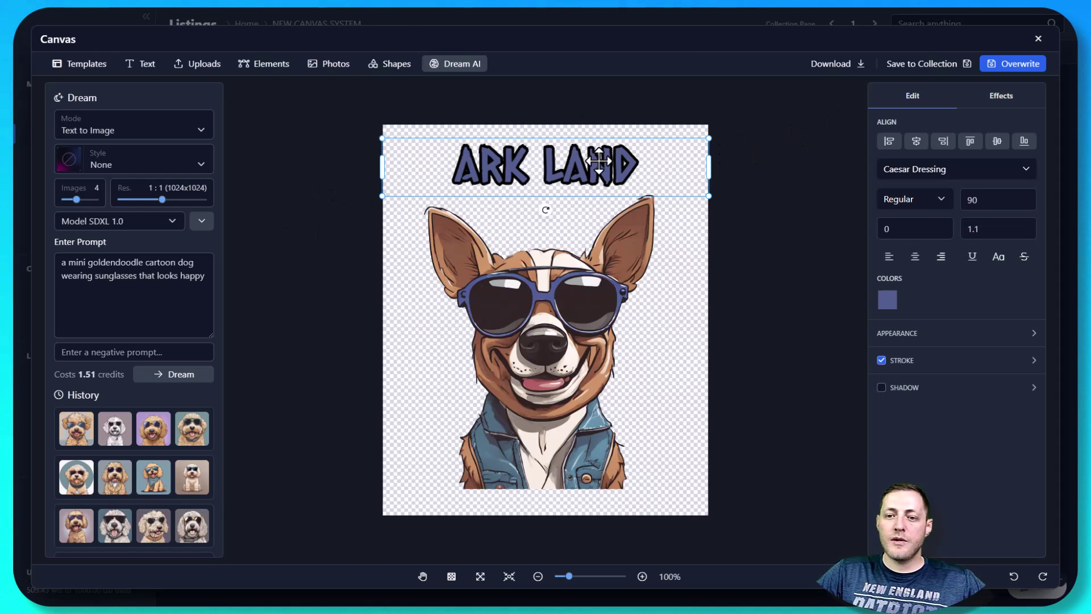
pyautogui.click(641, 164)
pyautogui.moveTo(625, 164); pyautogui.dragTo(452, 165)
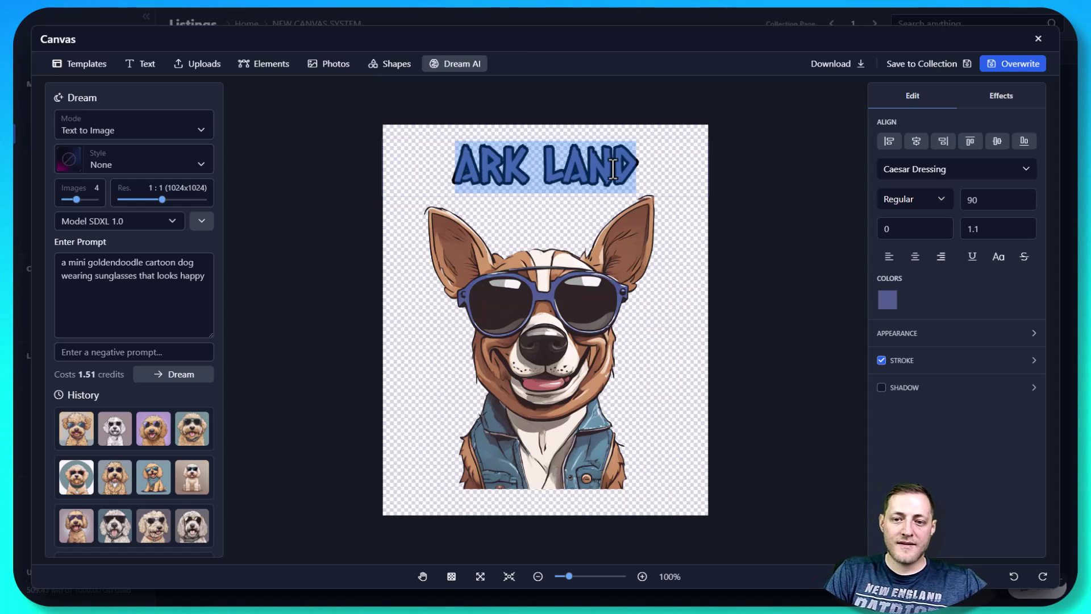
pyautogui.write('TOMMY')
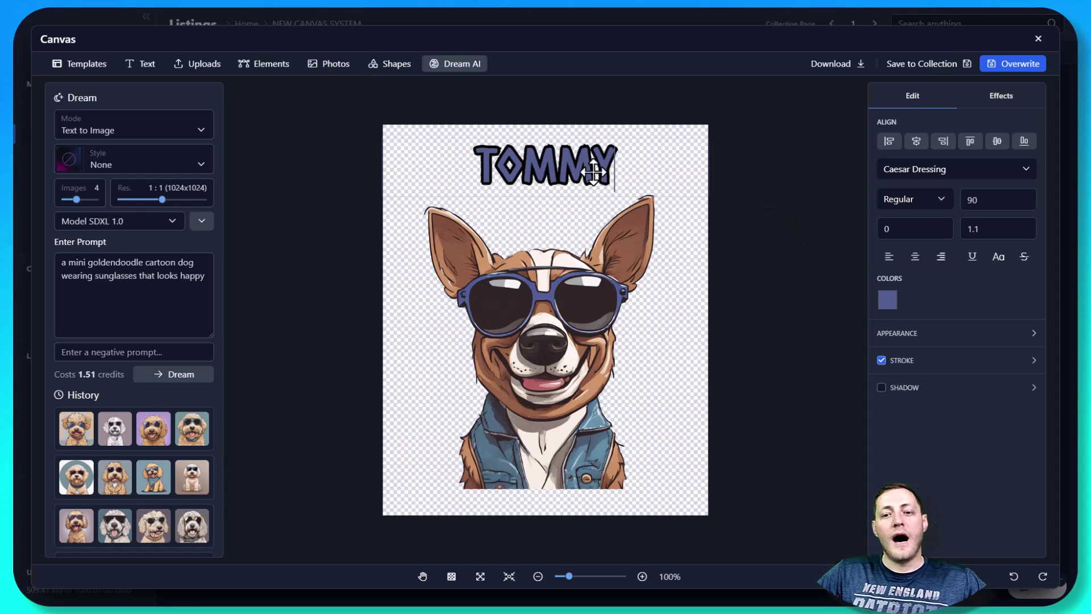
pyautogui.click(778, 183)
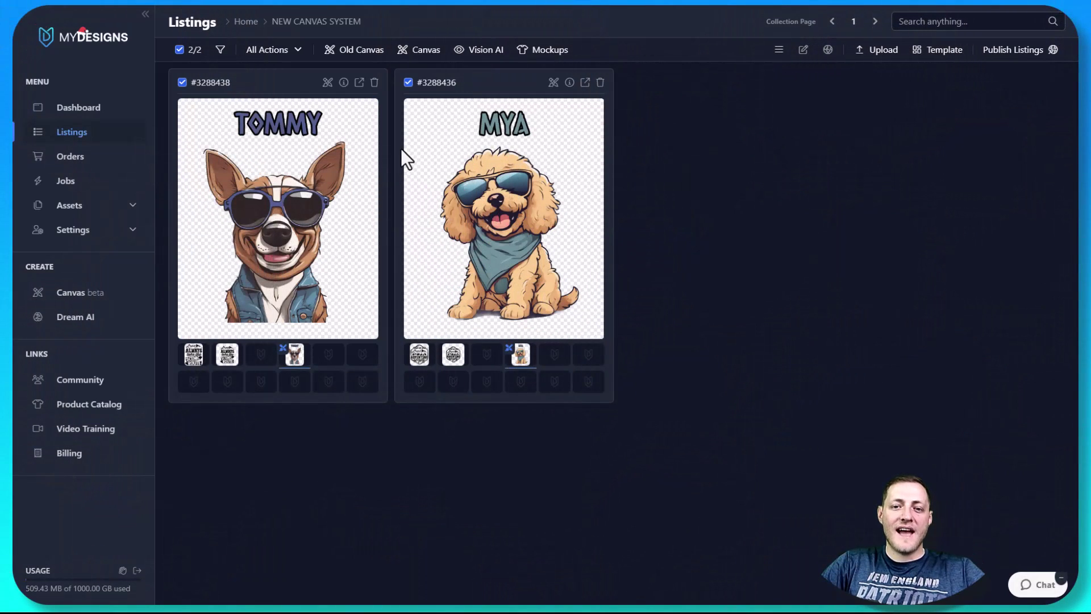
# Step: Open a blank canvas editor for listings #3288436 and #3288438
pyautogui.click(420, 51)
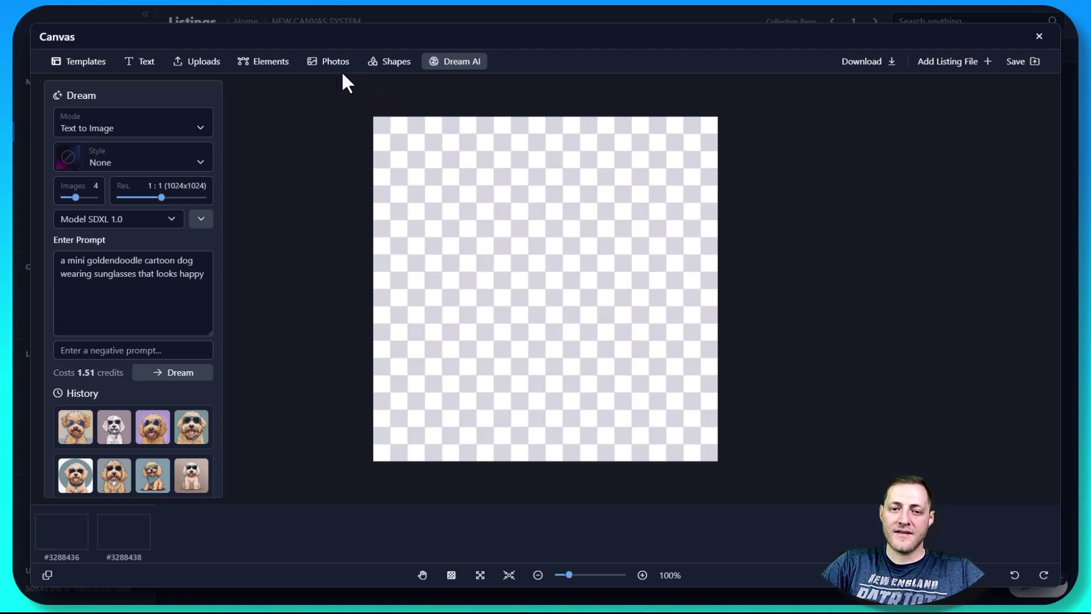
# Step: Browse the element libraries to reach the Photos > Masks shapes
pyautogui.click(273, 62)
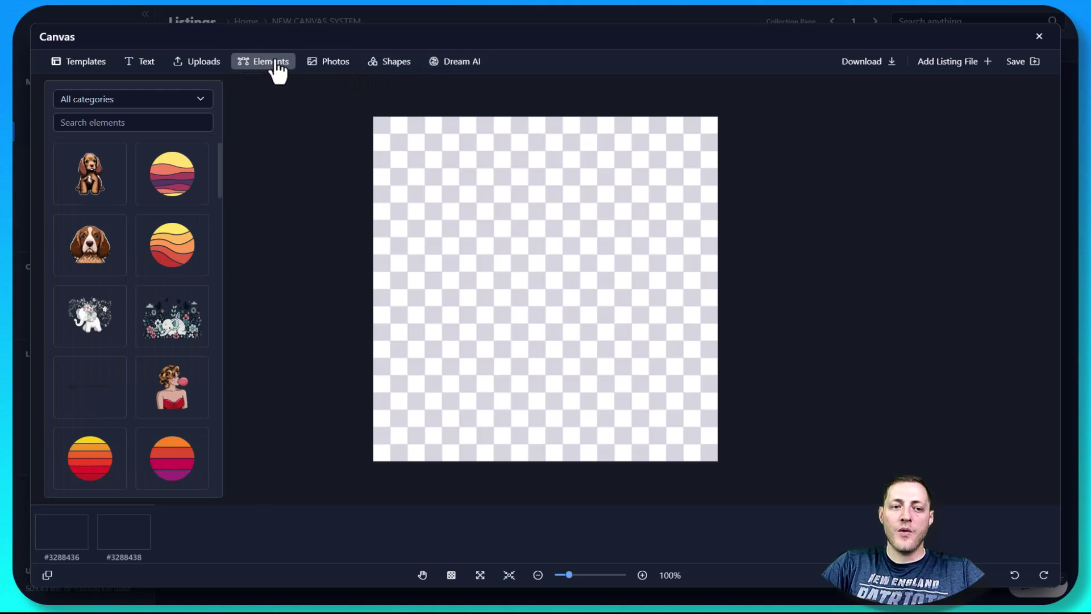
pyautogui.click(329, 65)
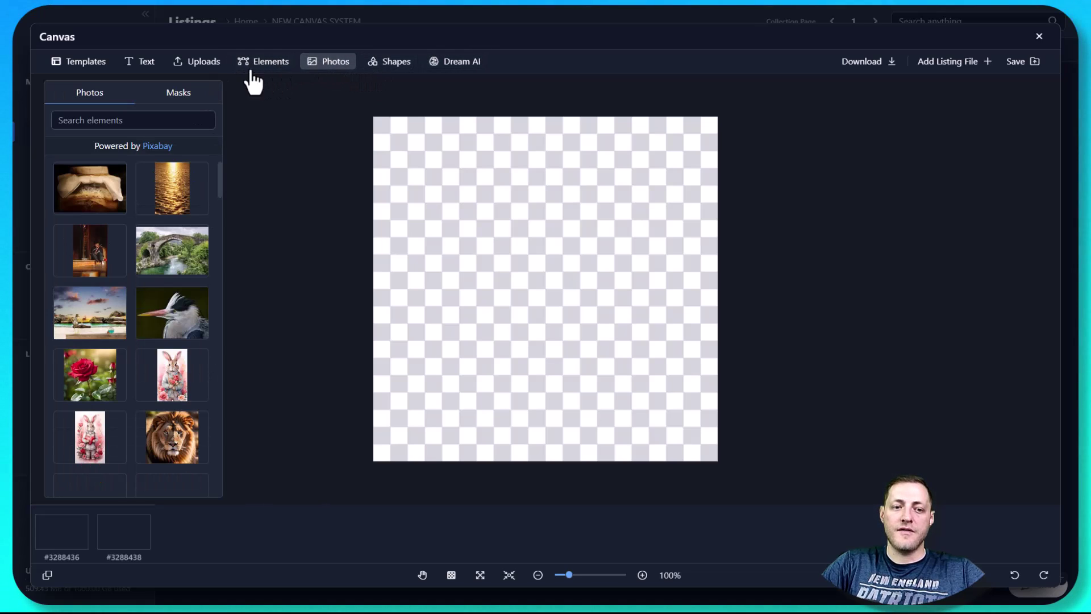
pyautogui.click(192, 98)
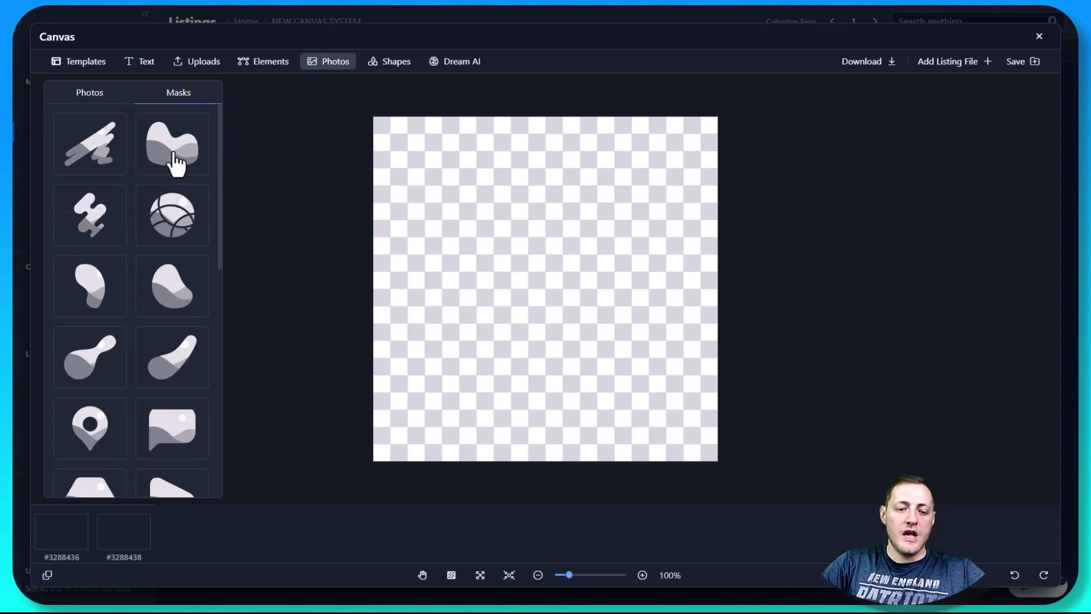
pyautogui.scroll(-10, 151, 275)
pyautogui.scroll(10, 171, 261)
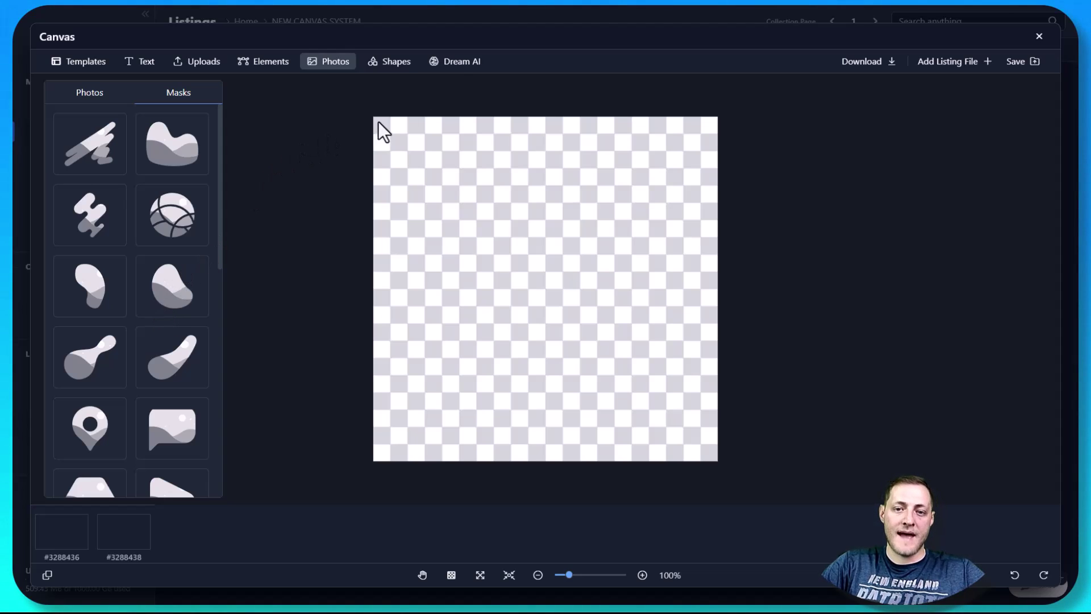
pyautogui.click(377, 63)
pyautogui.scroll(-1, 187, 159)
pyautogui.click(335, 63)
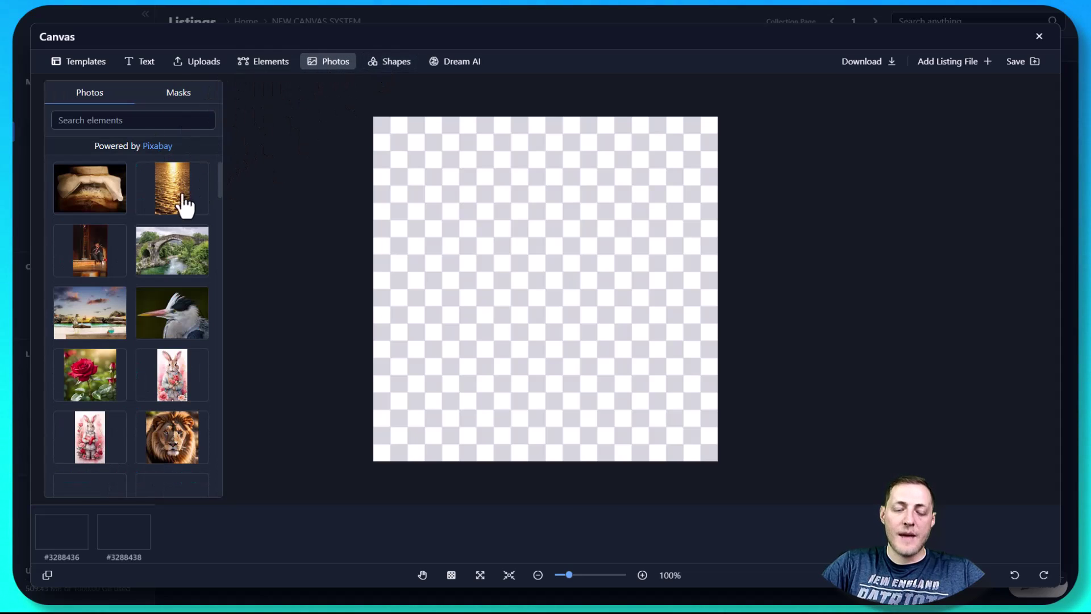
pyautogui.click(177, 93)
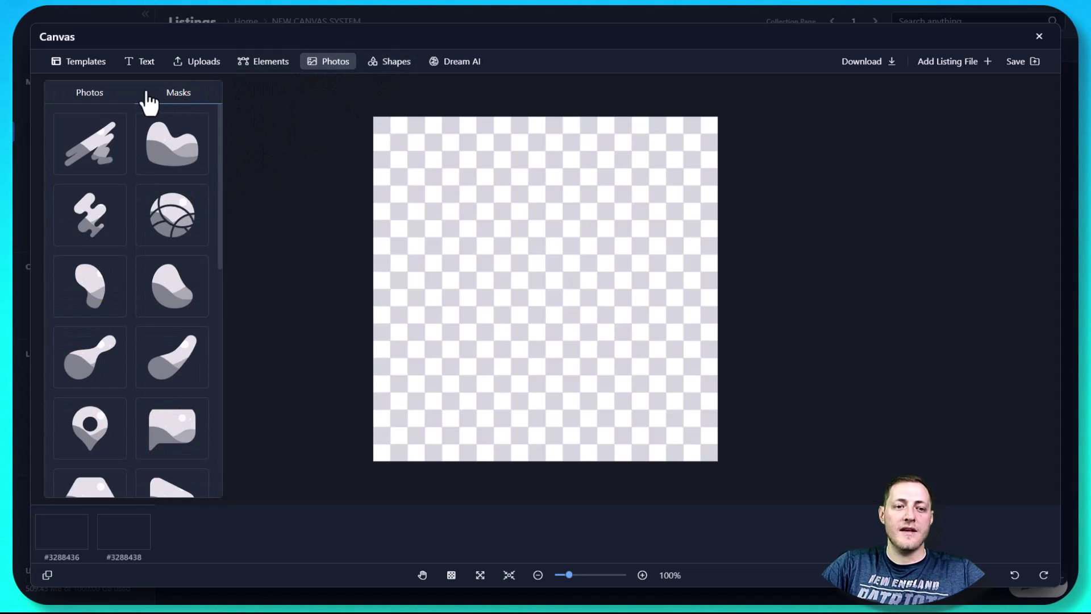
pyautogui.scroll(-4, 162, 268)
pyautogui.scroll(-5, 153, 282)
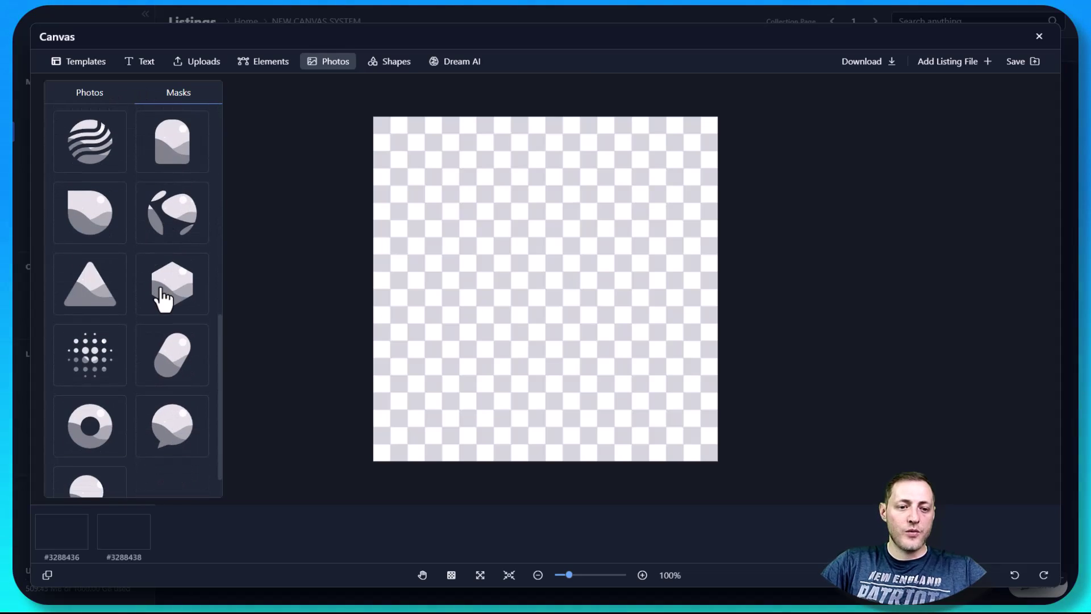
# Step: Add the triangle mask and enlarge it in the centre of the canvas
pyautogui.click(86, 259)
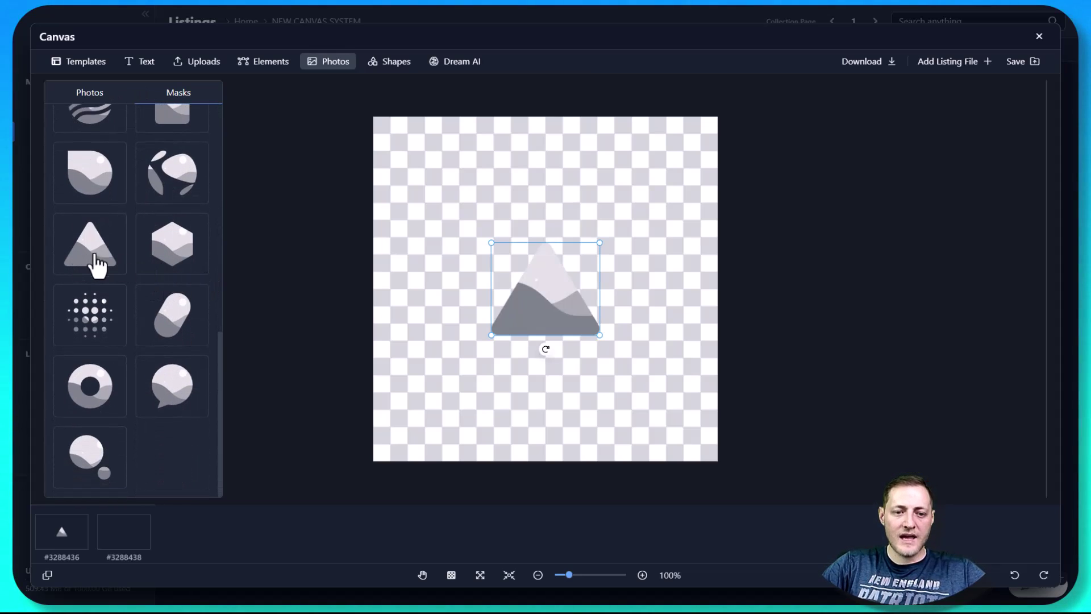
pyautogui.click(603, 254)
pyautogui.click(598, 246)
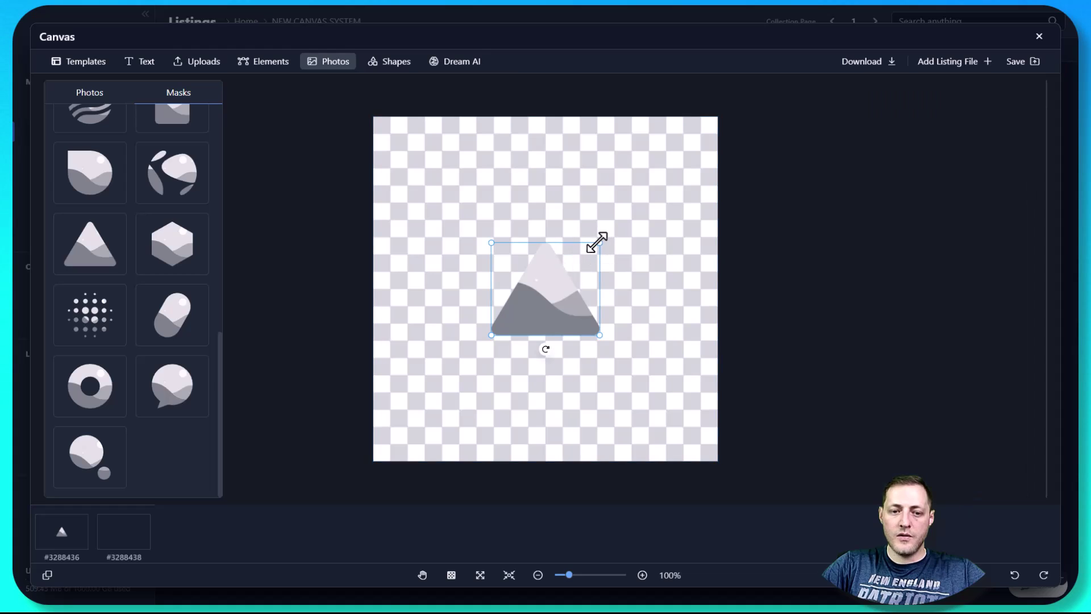
pyautogui.moveTo(598, 243); pyautogui.dragTo(540, 280)
pyautogui.click(400, 239)
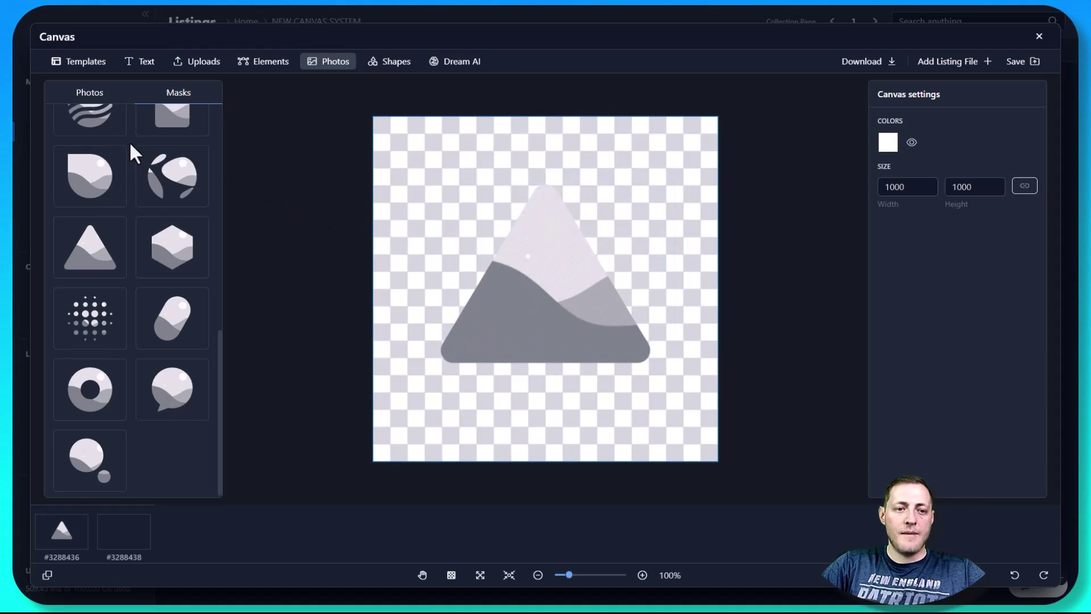
# Step: Drop the daisy photo into the triangle mask and resize the masked shape
pyautogui.click(90, 93)
pyautogui.scroll(-5, 170, 245)
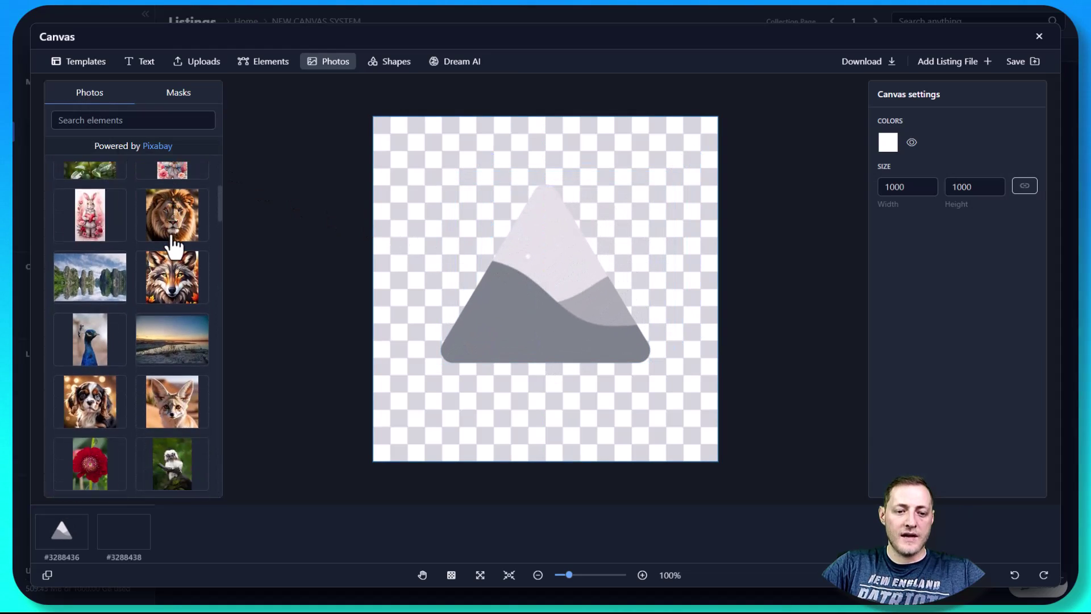
pyautogui.scroll(-6, 174, 244)
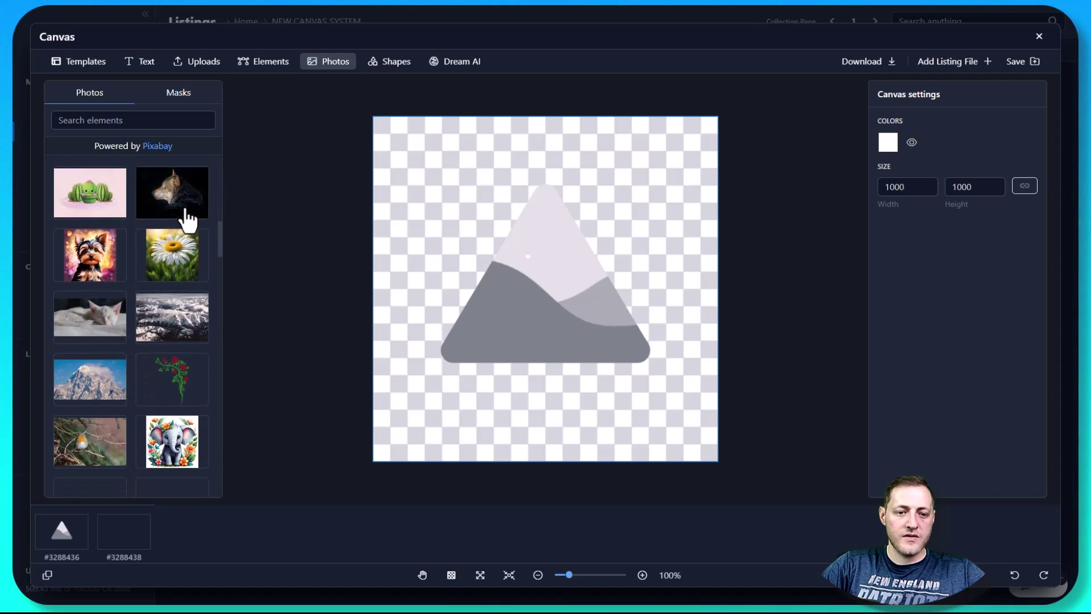
pyautogui.scroll(-1, 187, 219)
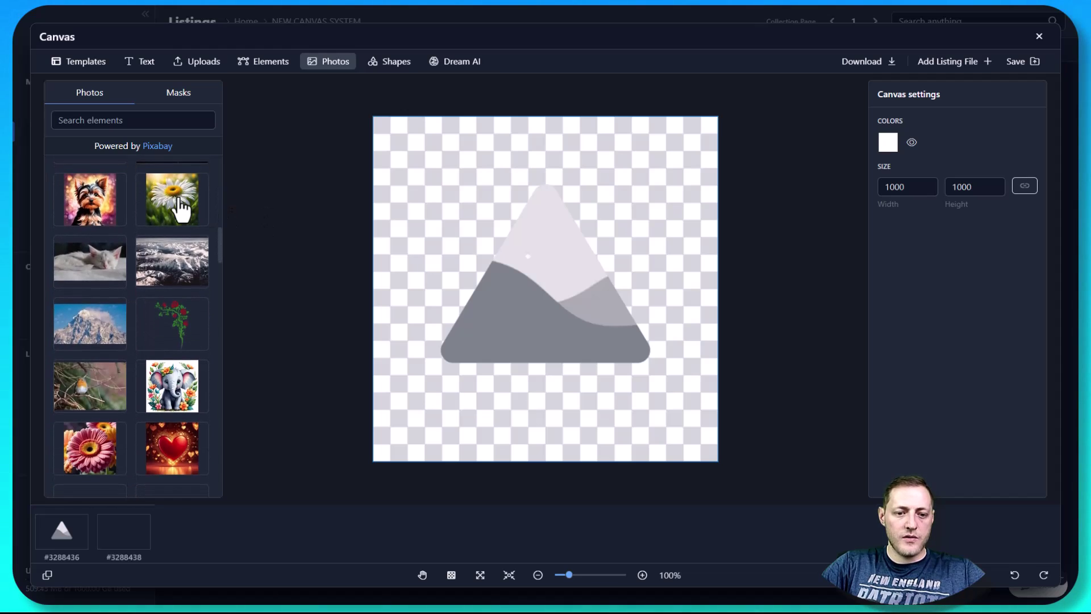
pyautogui.moveTo(180, 211); pyautogui.dragTo(466, 223)
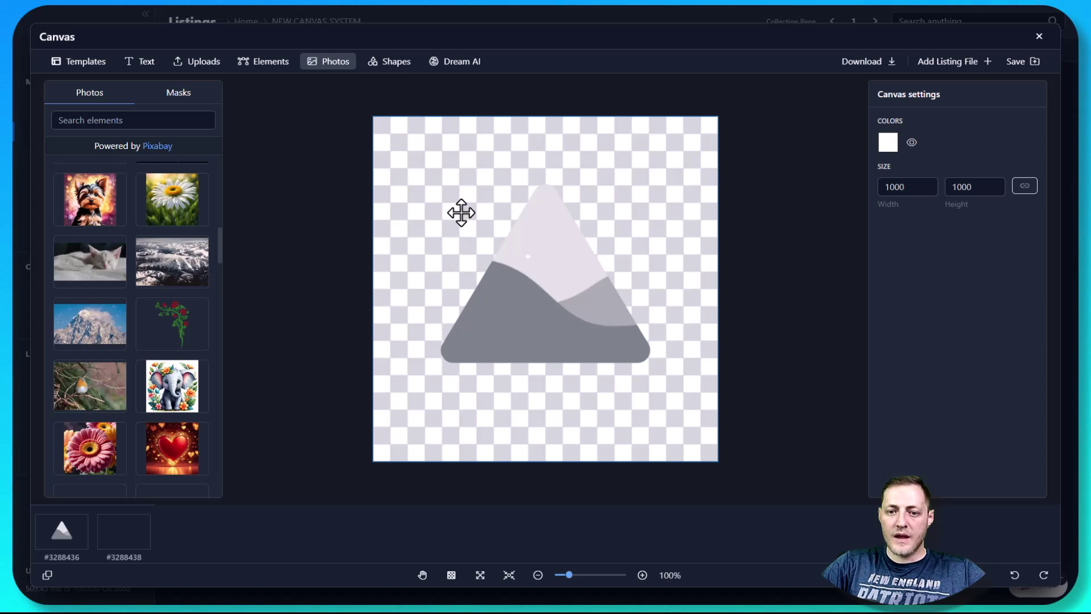
pyautogui.click(207, 210)
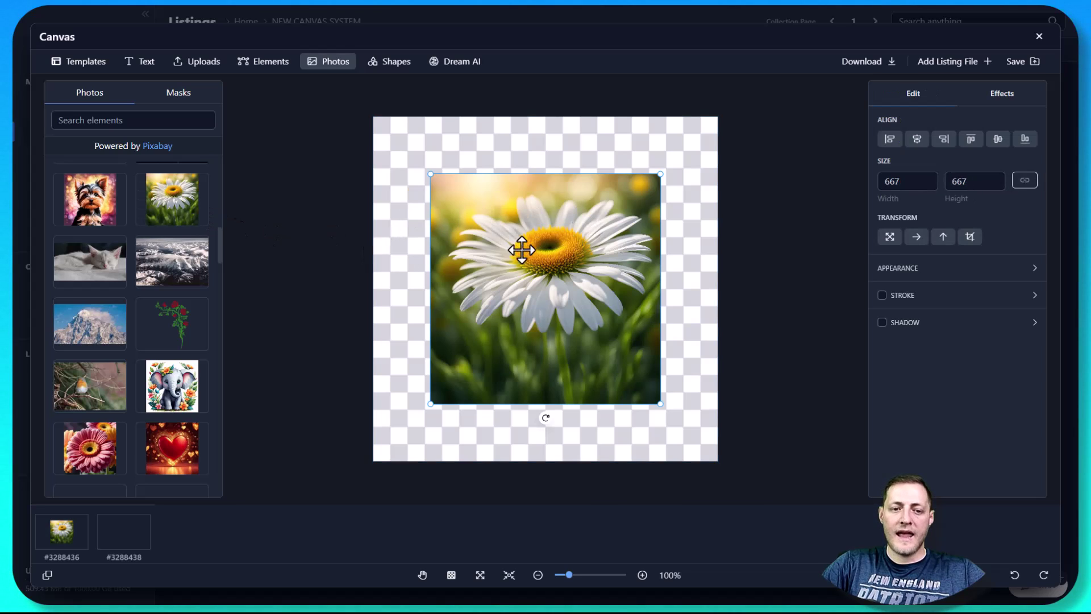
pyautogui.moveTo(564, 245)
pyautogui.mouseDown()
pyautogui.moveTo(726, 214)
pyautogui.moveTo(547, 250)
pyautogui.mouseUp()
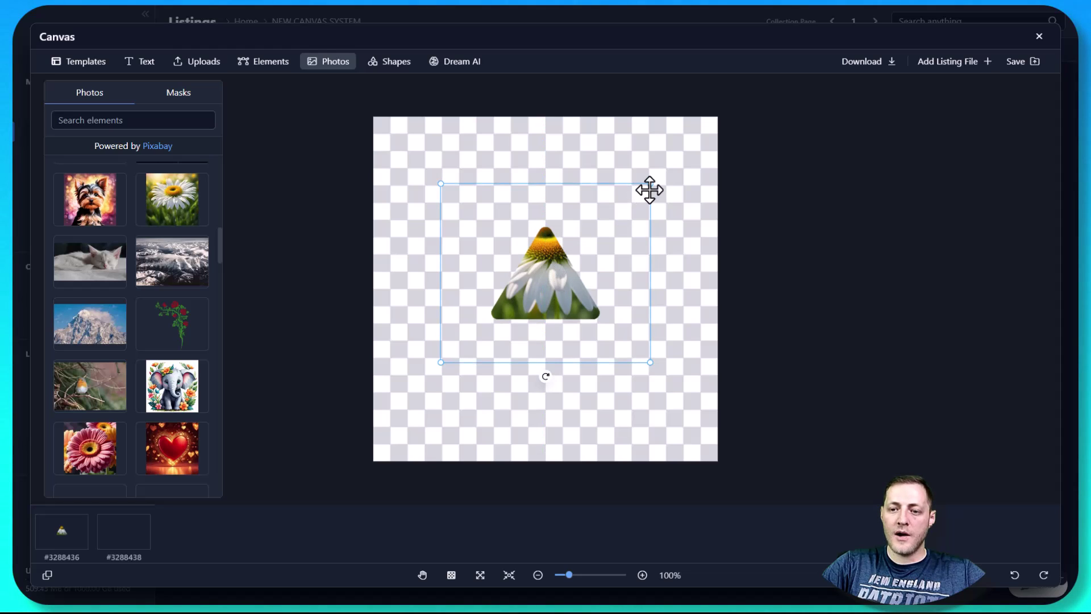
pyautogui.moveTo(650, 184); pyautogui.dragTo(677, 146)
pyautogui.moveTo(549, 267); pyautogui.dragTo(556, 294)
# Step: Adjust the daisy inside the mask, move it higher, then delete it
pyautogui.doubleClick(538, 275)
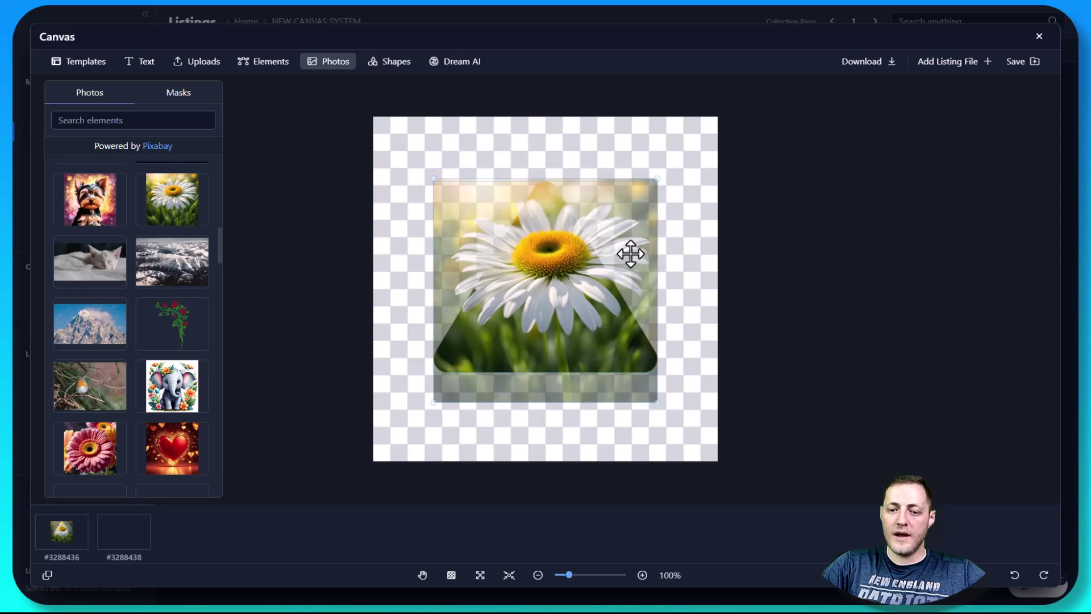
pyautogui.click(689, 288)
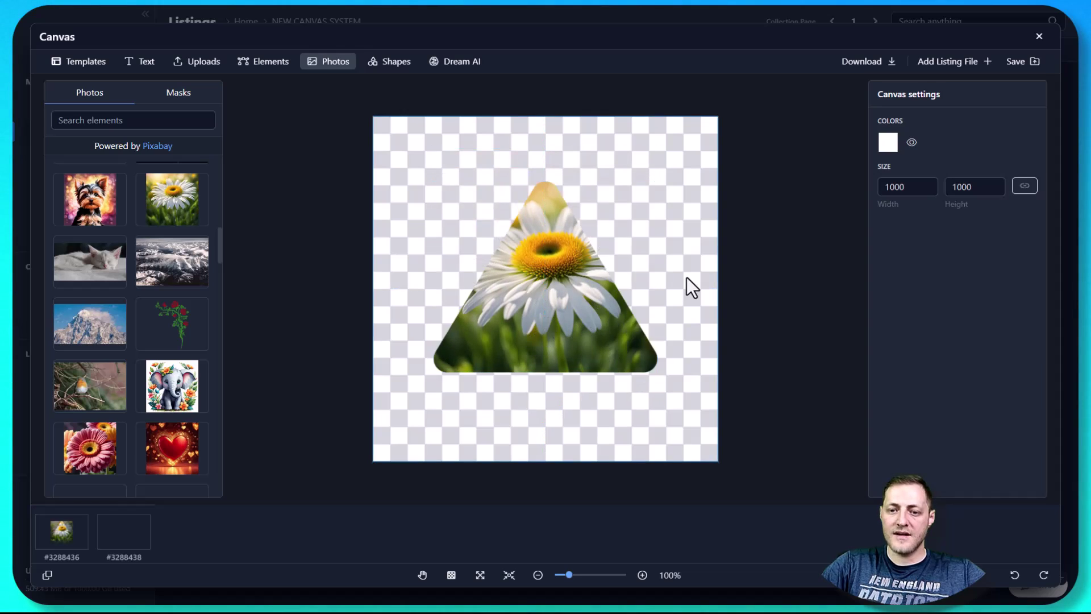
pyautogui.click(560, 272)
pyautogui.moveTo(560, 271); pyautogui.dragTo(557, 237)
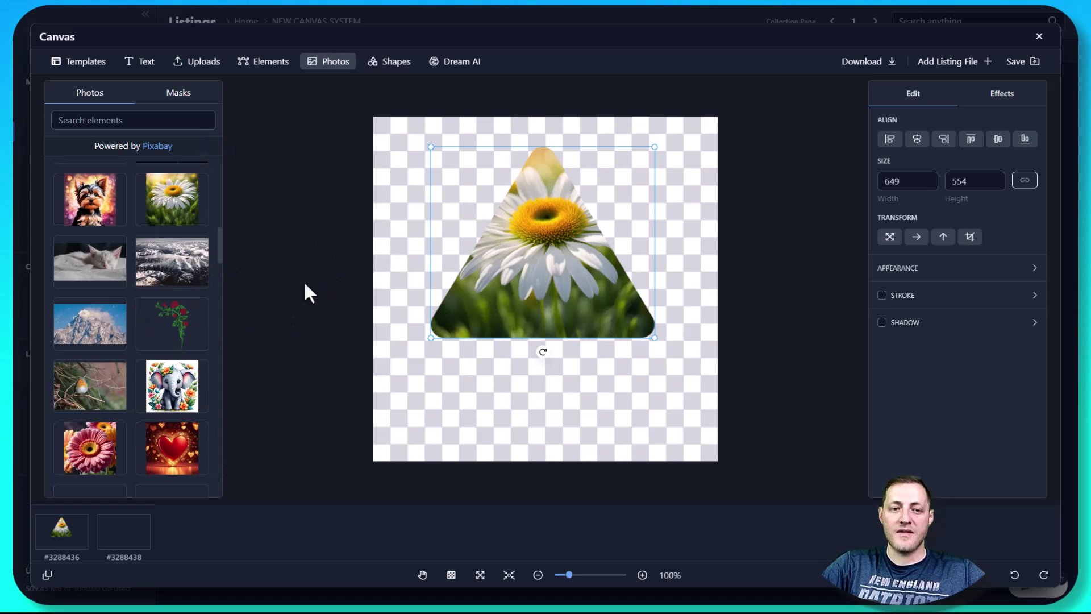
pyautogui.click(178, 92)
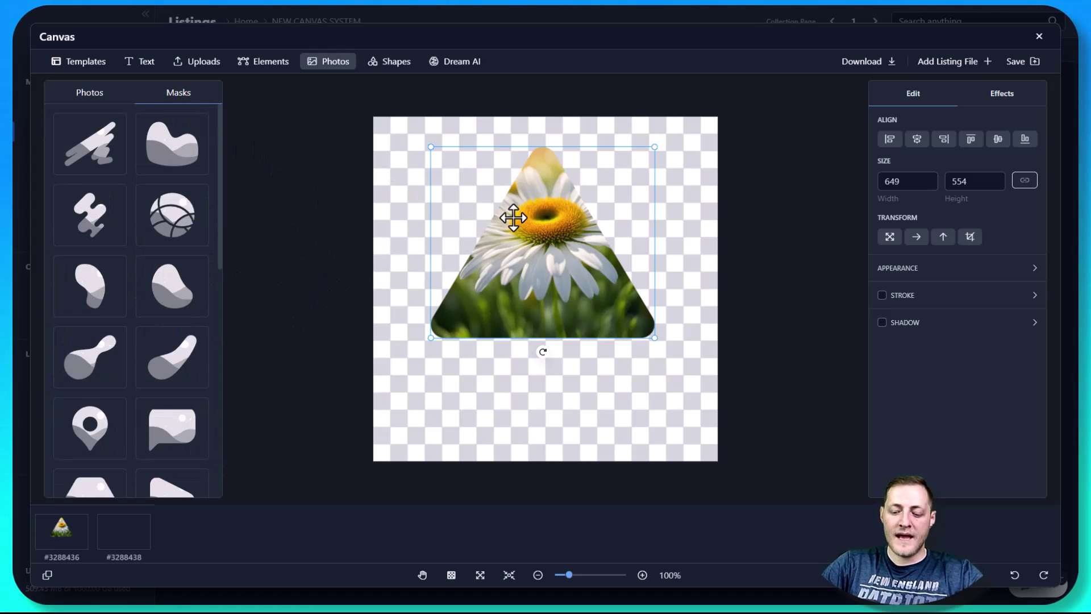
pyautogui.press('Delete')
# Step: Apply the White Mug 11oz template for a 2625 × 1050 wrap canvas
pyautogui.click(104, 93)
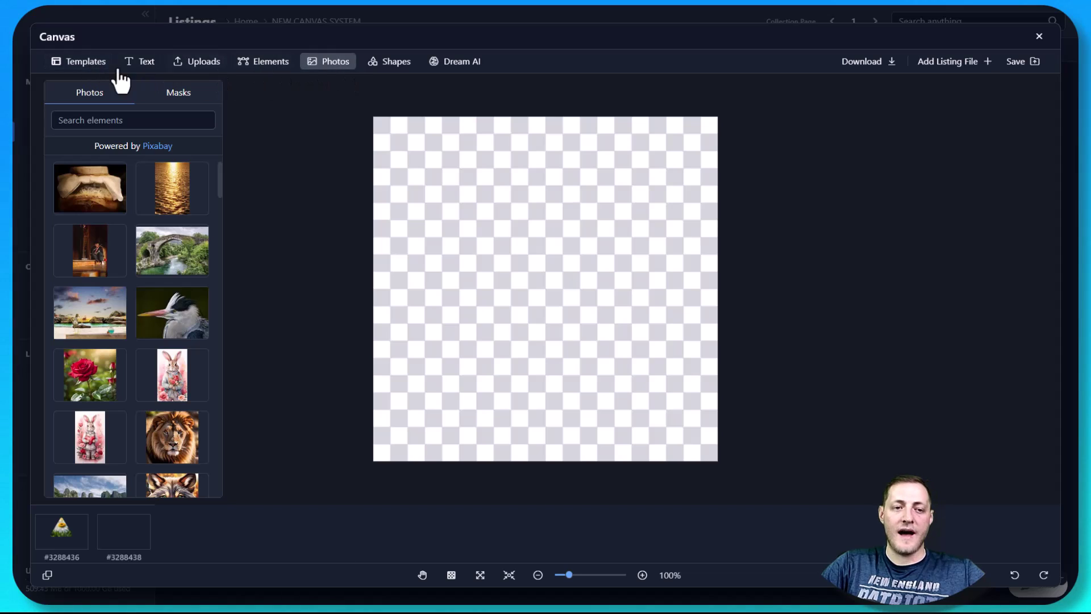
pyautogui.click(95, 70)
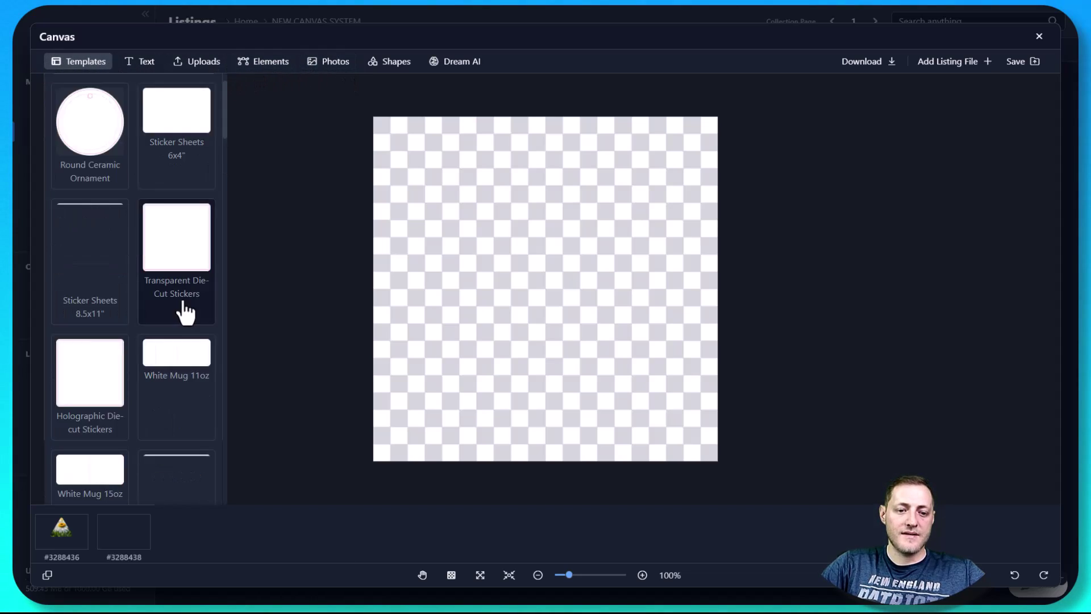
pyautogui.scroll(-3, 187, 253)
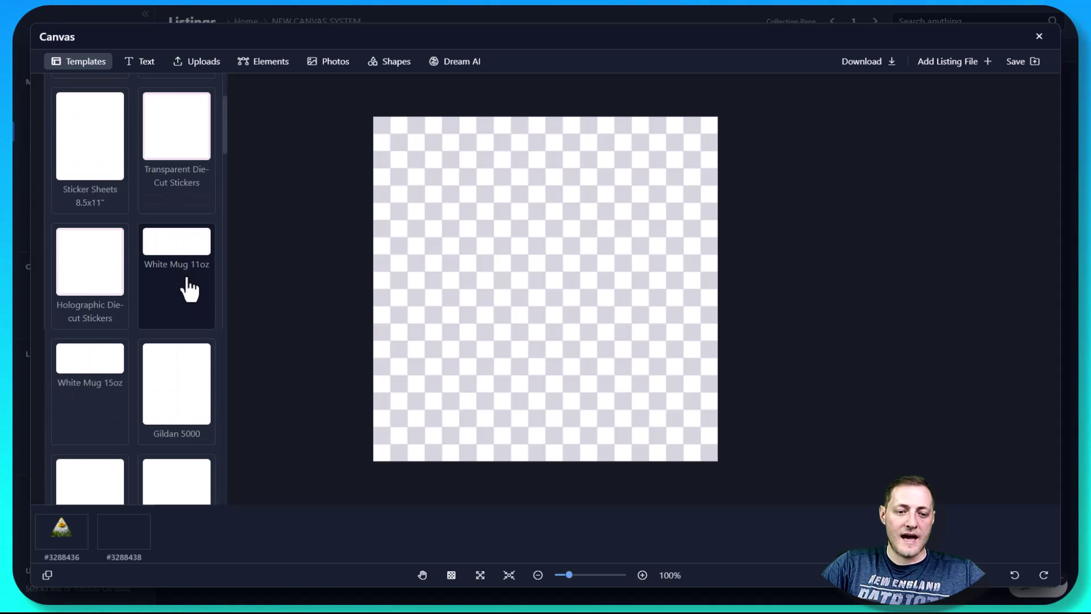
pyautogui.click(176, 250)
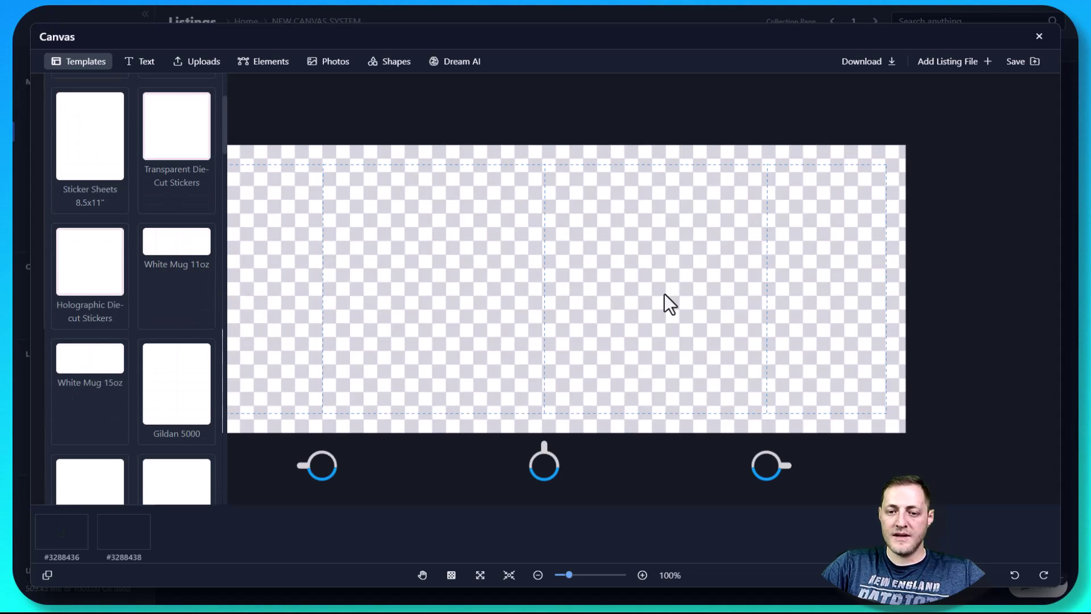
pyautogui.moveTo(507, 305); pyautogui.dragTo(545, 306)
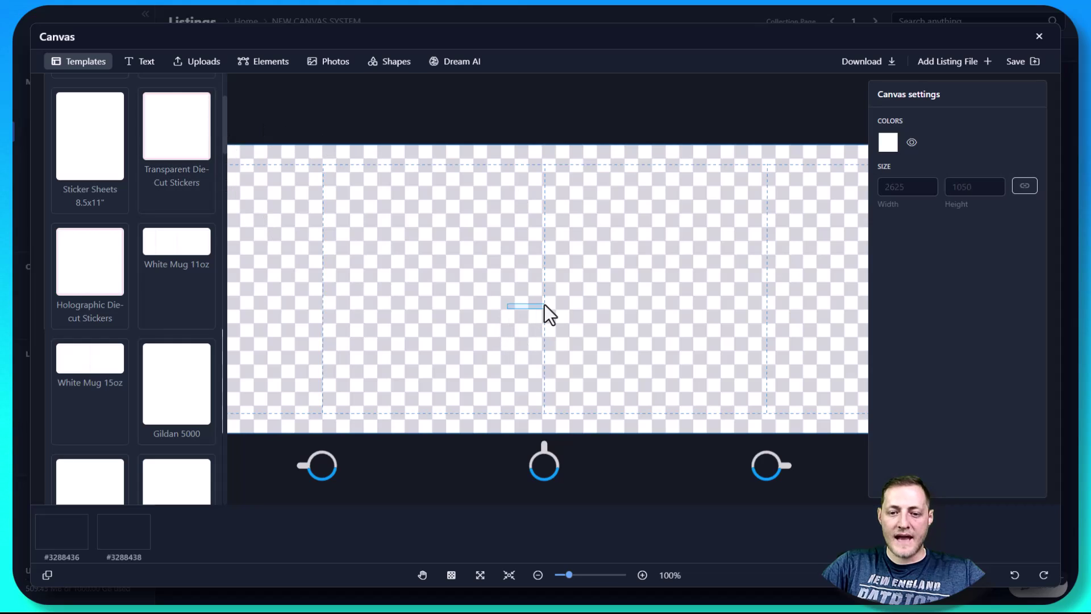
# Step: Add the sunglasses goldendoodle from Dream AI history and remove its background
pyautogui.click(461, 61)
pyautogui.scroll(-3, 141, 295)
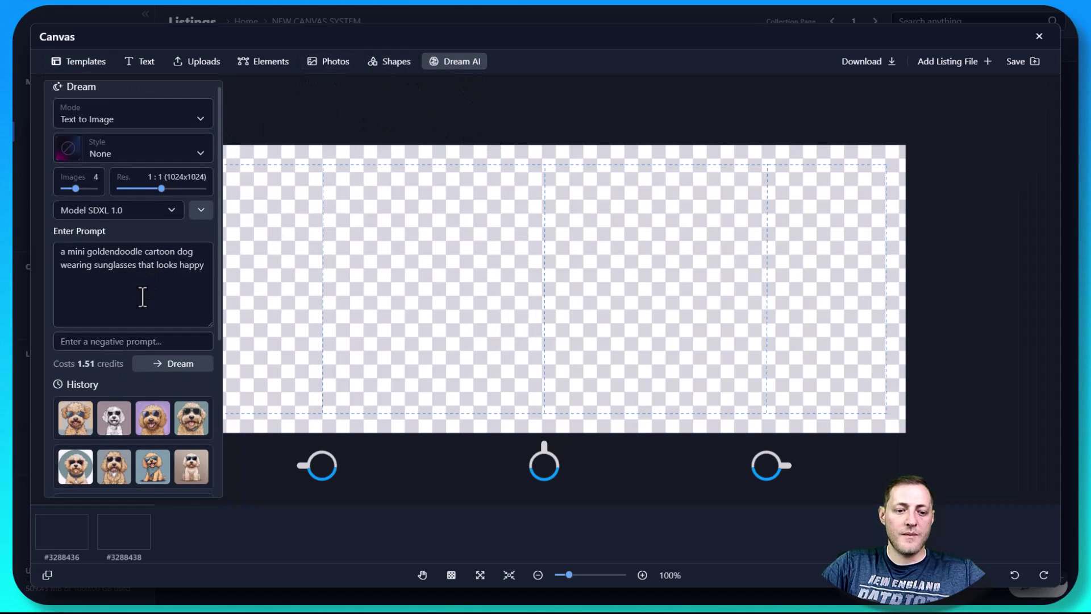
pyautogui.scroll(-3, 190, 349)
pyautogui.scroll(2, 177, 349)
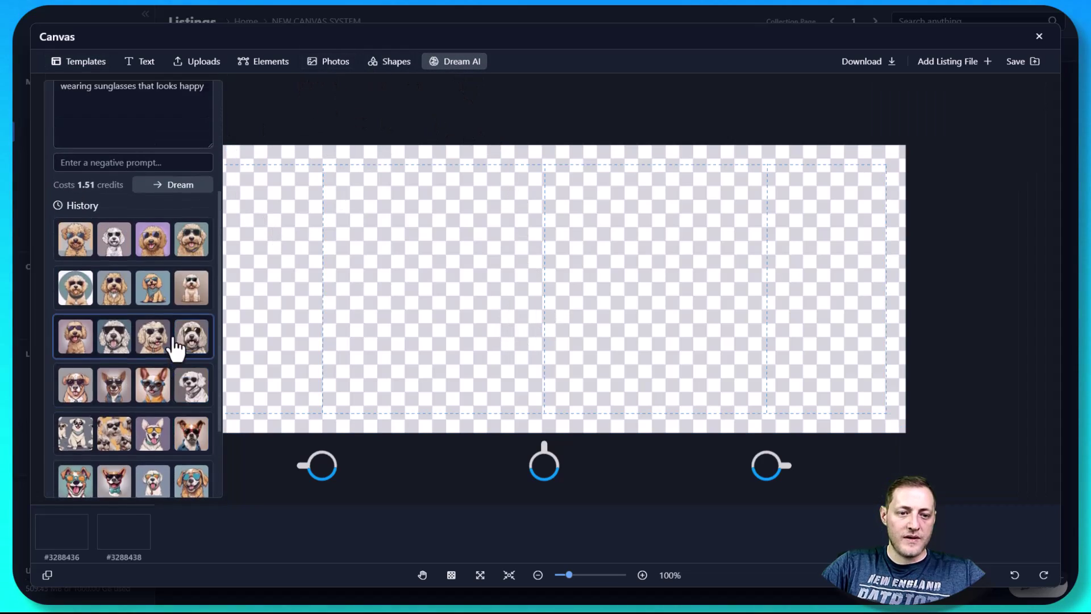
pyautogui.click(159, 301)
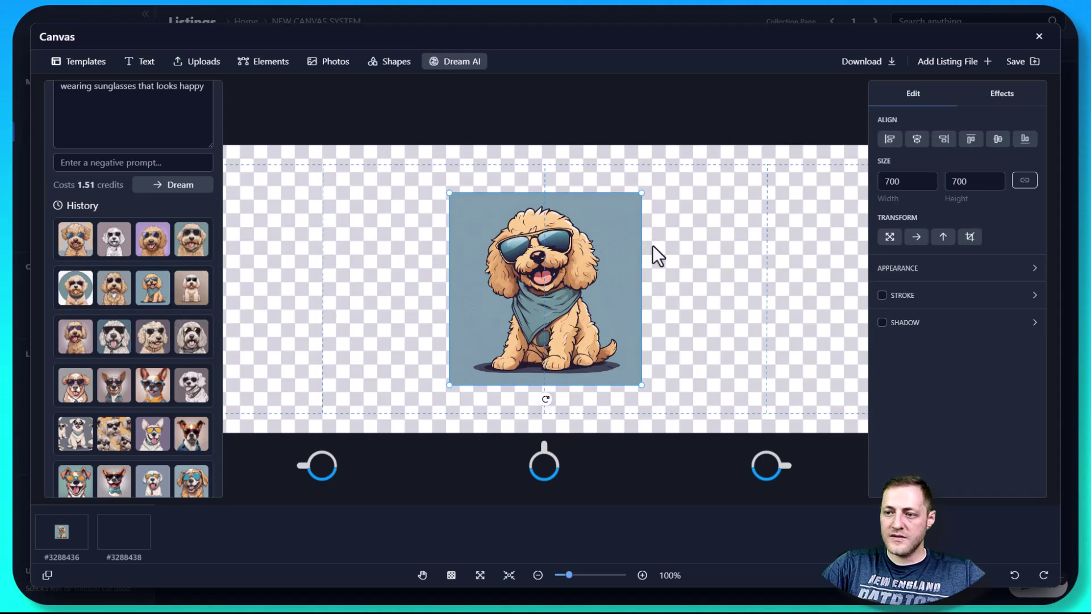
pyautogui.click(1003, 97)
pyautogui.click(905, 133)
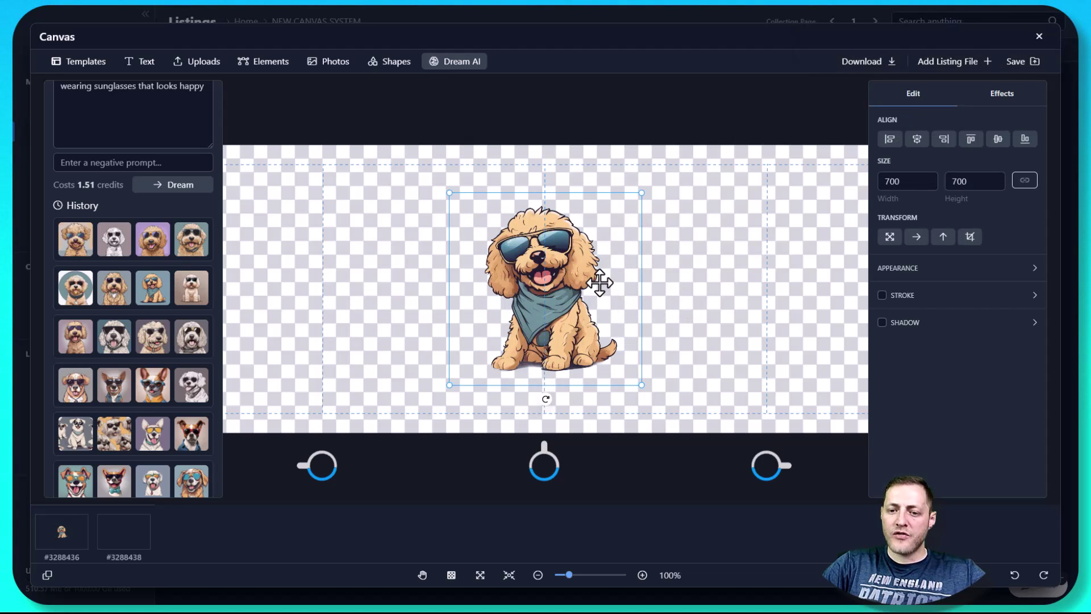
# Step: Place the dog on the mug's left side and an Alt-dragged copy on the right
pyautogui.moveTo(586, 259); pyautogui.dragTo(367, 254)
pyautogui.scroll(-5, 526, 254)
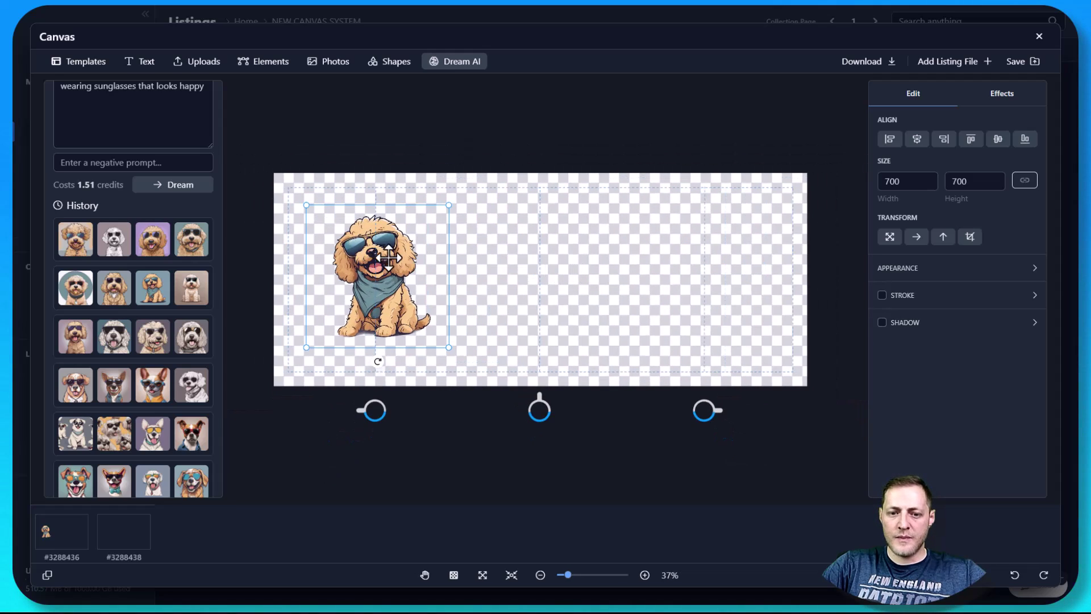
pyautogui.moveTo(471, 204); pyautogui.dragTo(483, 195)
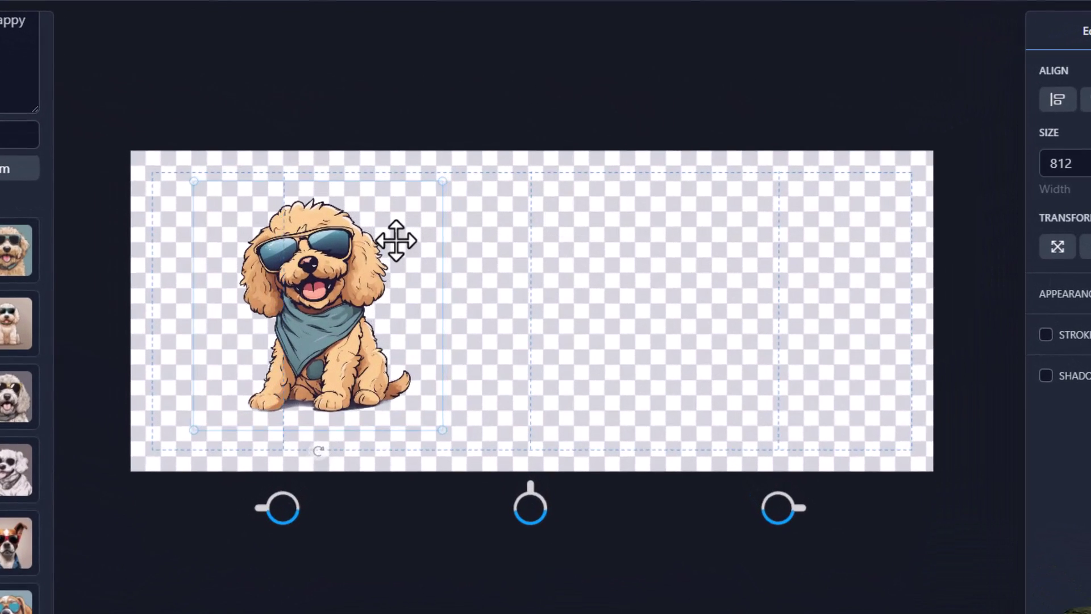
pyautogui.moveTo(396, 241); pyautogui.dragTo(364, 248)
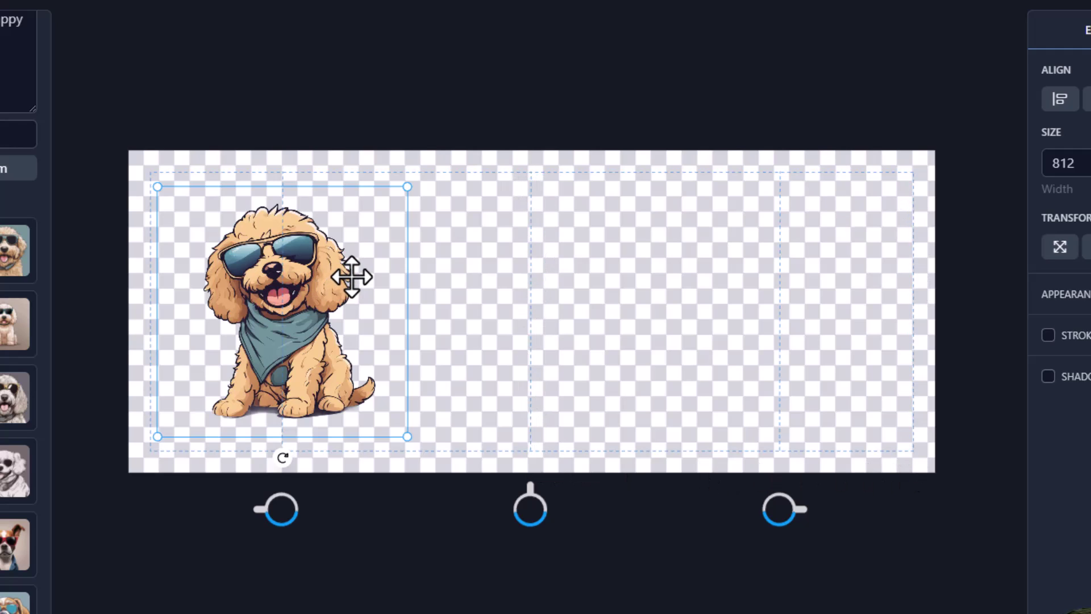
pyautogui.moveTo(344, 311); pyautogui.dragTo(779, 309)
pyautogui.click(263, 310)
pyautogui.click(690, 334)
pyautogui.moveTo(726, 316); pyautogui.dragTo(772, 320)
pyautogui.moveTo(336, 288); pyautogui.dragTo(339, 287)
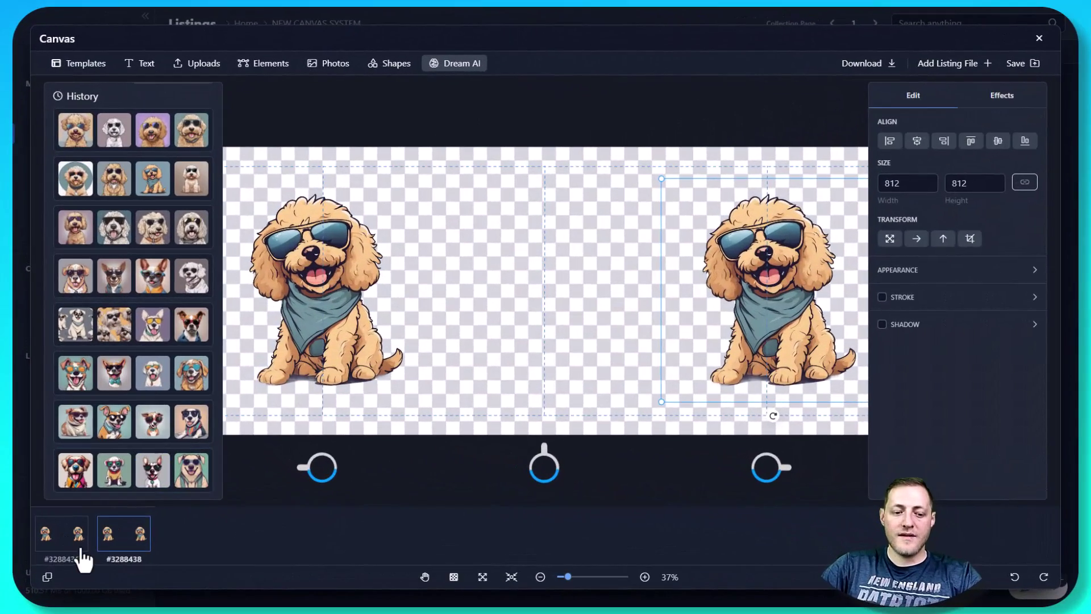
# Step: Save the goldendoodle mug wrap as a PNG in the Mug Print File slot
pyautogui.click(81, 555)
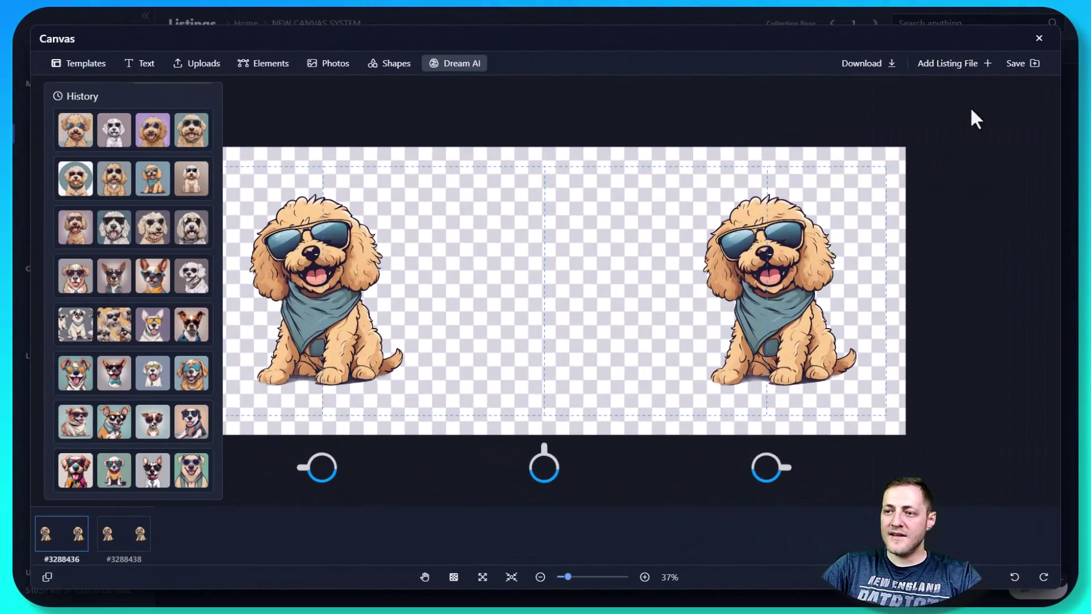
pyautogui.click(1025, 65)
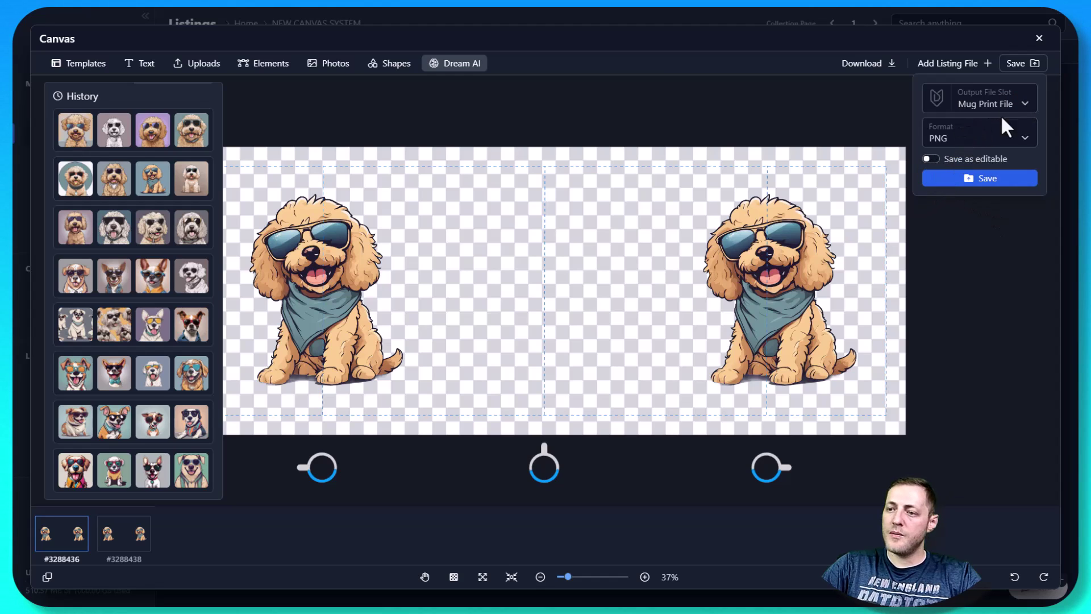
pyautogui.click(989, 179)
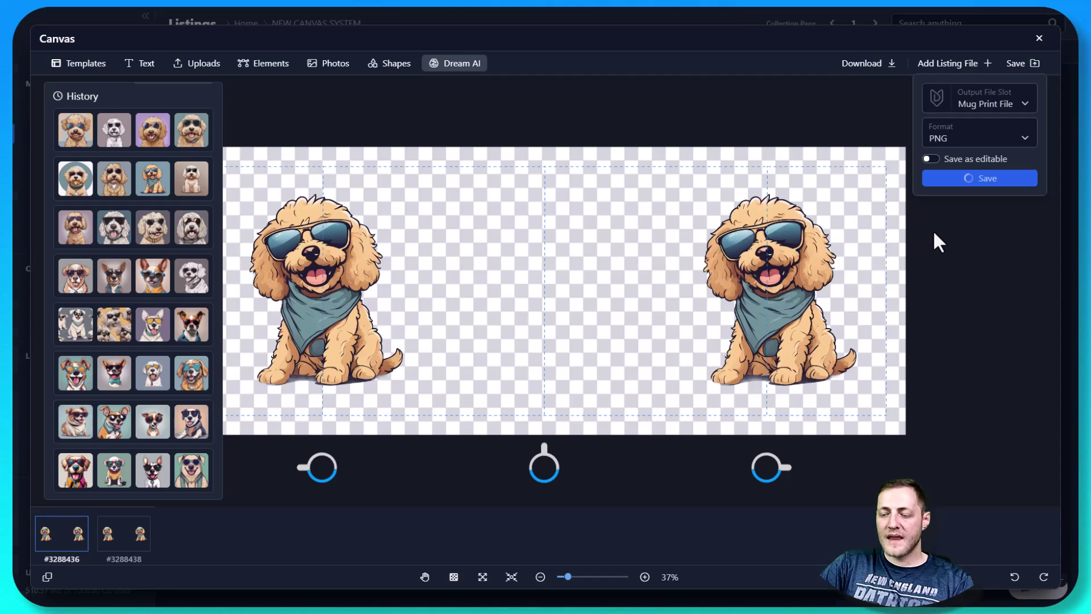